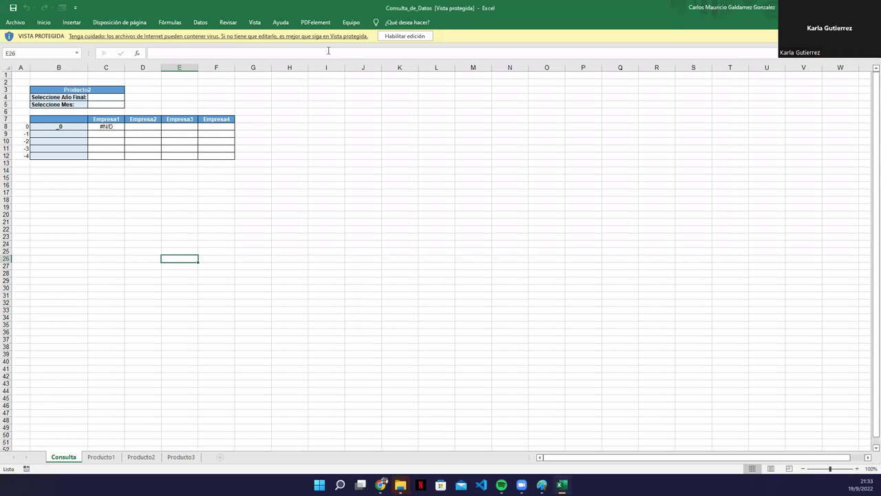
- Enable editing of the protected Consulta_de_Datos workbook
left_click(396, 38)
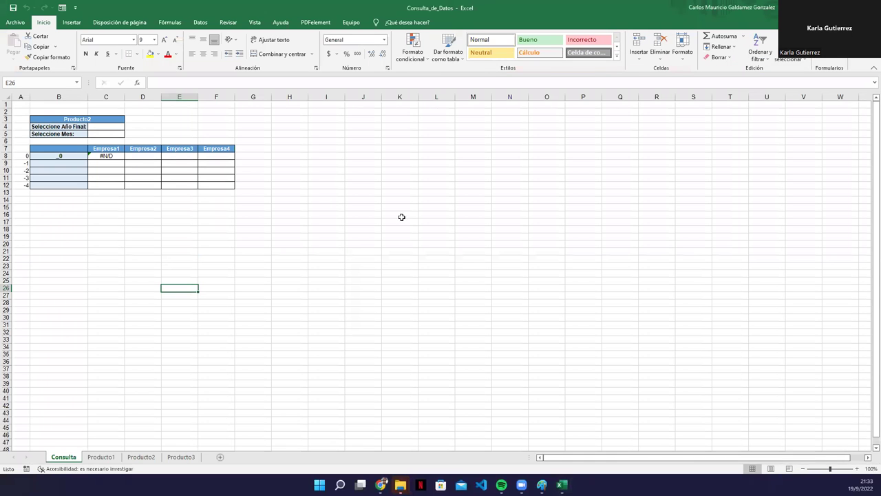
scroll(241, 341, "up", 3)
scroll(241, 341, "up", 4)
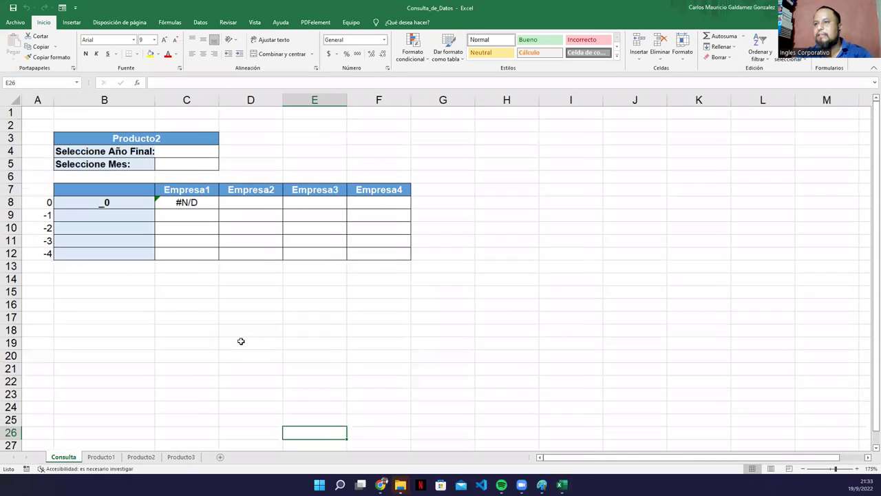
scroll(738, 218, "up", 2)
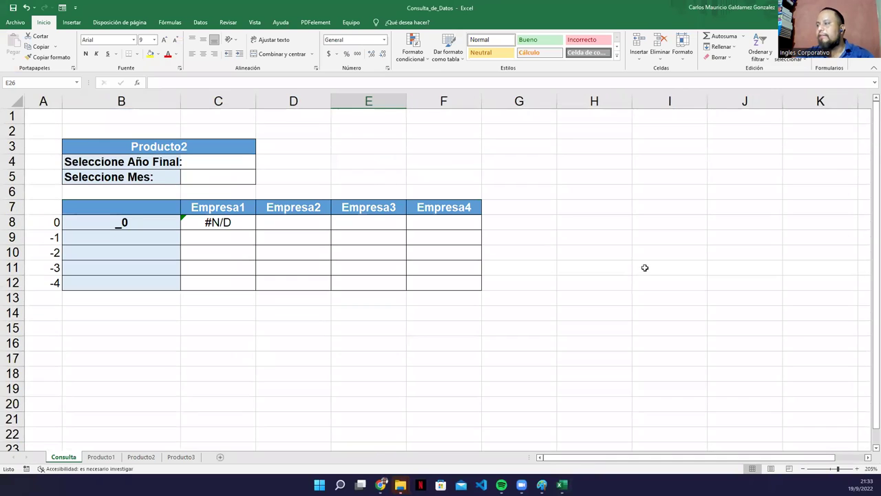
- Inspect the product, final year and month selector cells B3, C4 and C5 on the Consulta sheet
left_click(172, 146)
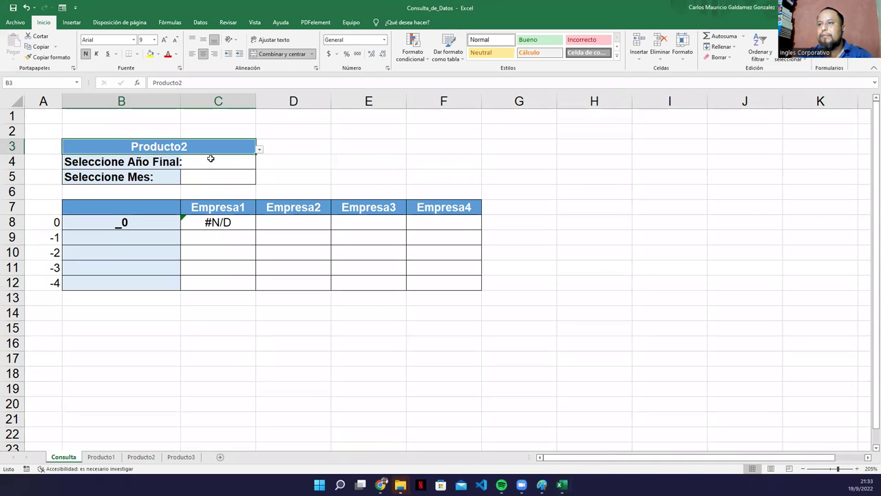
left_click(211, 159)
left_click(216, 177)
left_click(135, 160)
left_click(208, 165)
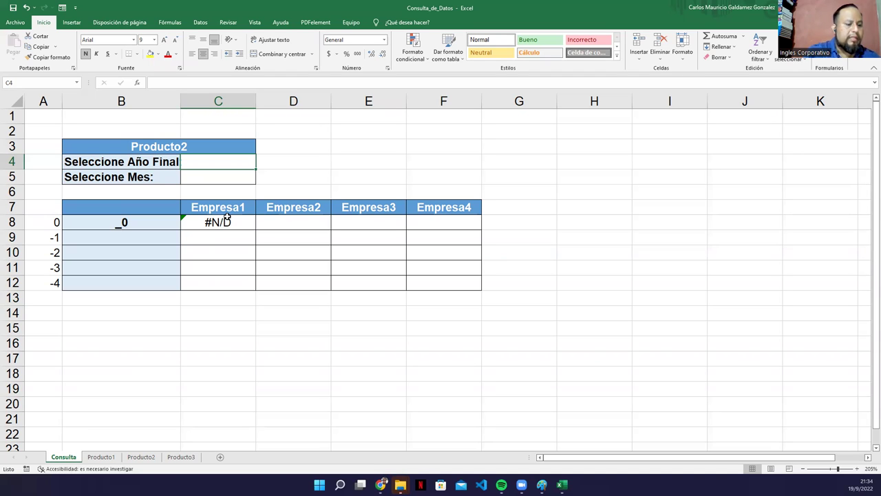
- Review the year, month and company data on the Producto1, Producto2 and Producto3 sheets, and return to the Consulta sheet
left_click(101, 456)
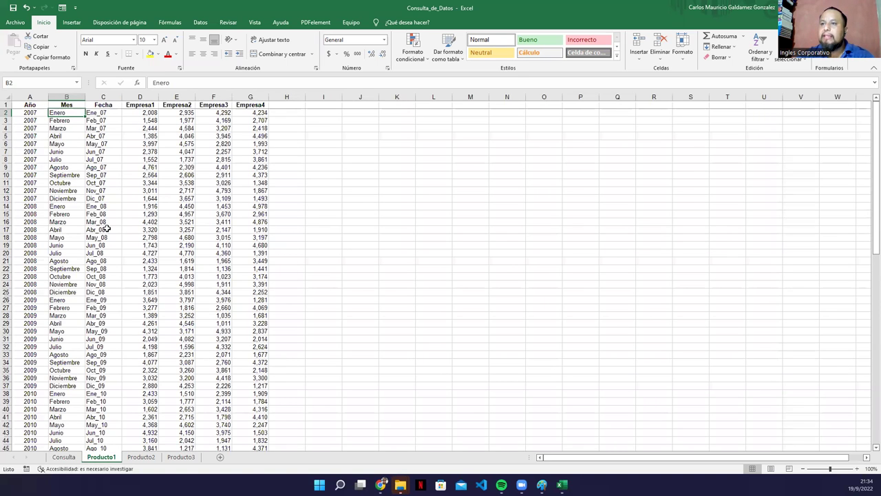
left_click_drag(30, 106, 207, 419)
scroll(207, 419, "down", 20)
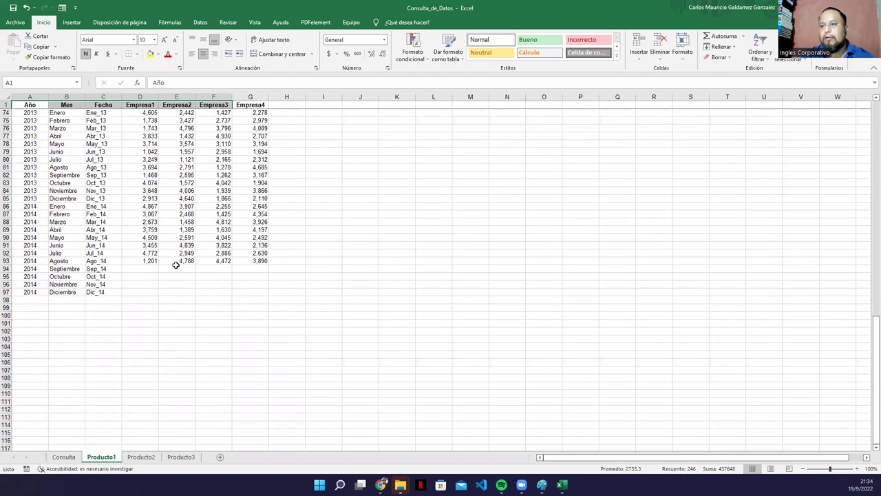
left_click(139, 457)
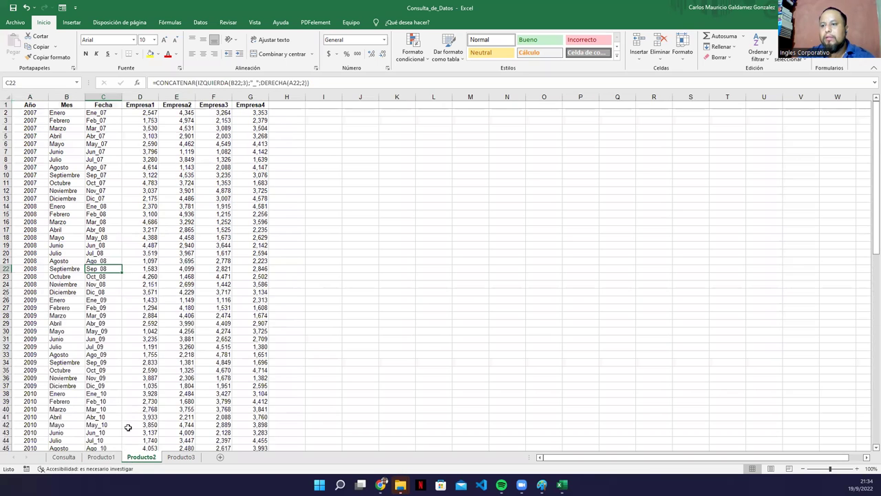
left_click(30, 105)
scroll(207, 275, "down", 1)
scroll(207, 274, "down", 3)
left_click(181, 457)
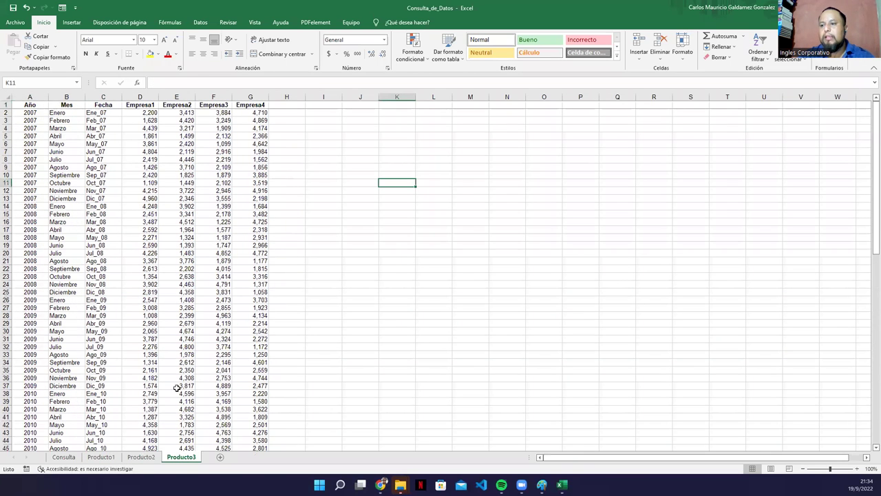
left_click(63, 457)
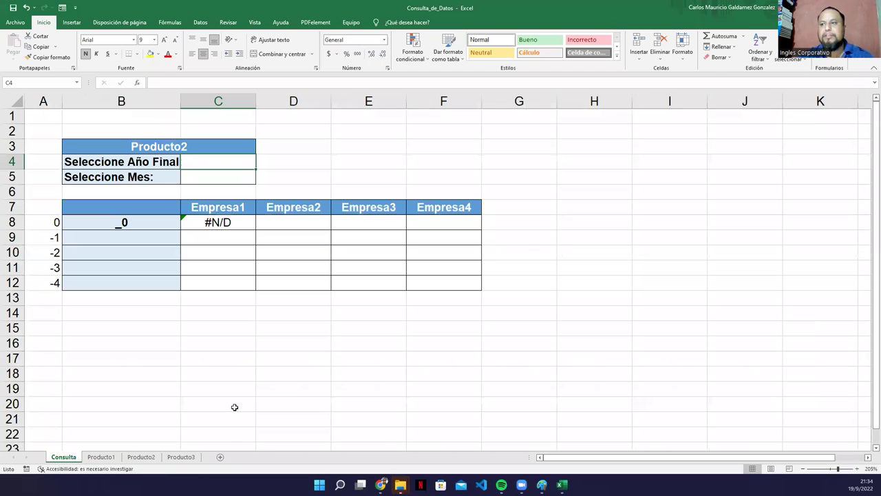
- Compare the product options offered in cell B3 of the Consulta sheet with the workbook's product sheets
left_click(192, 146)
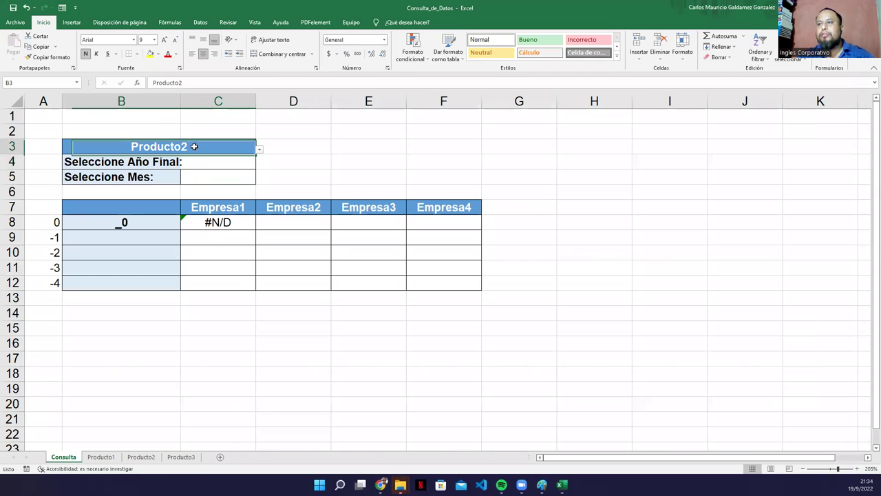
left_click(261, 150)
left_click(222, 147)
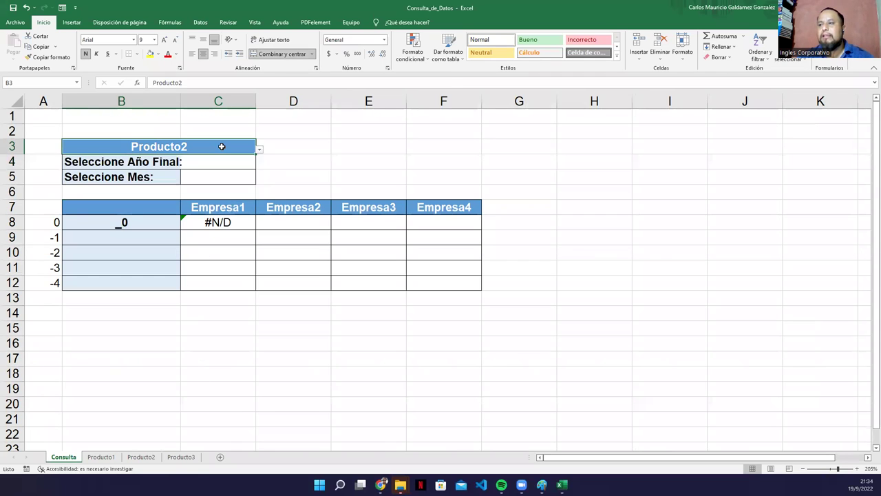
left_click(181, 456)
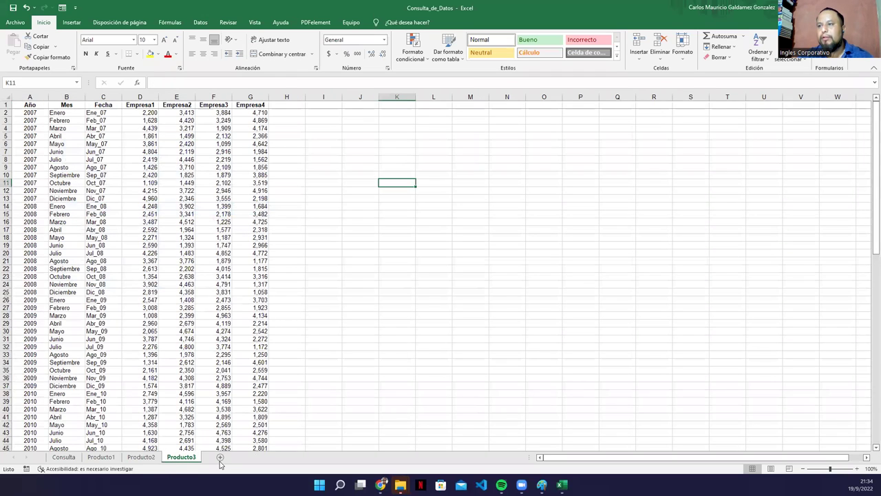
left_click(140, 456)
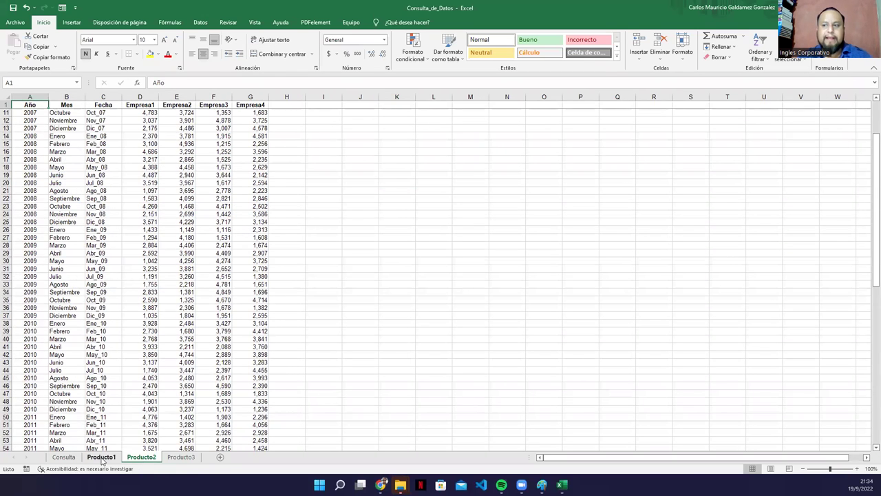
left_click(63, 456)
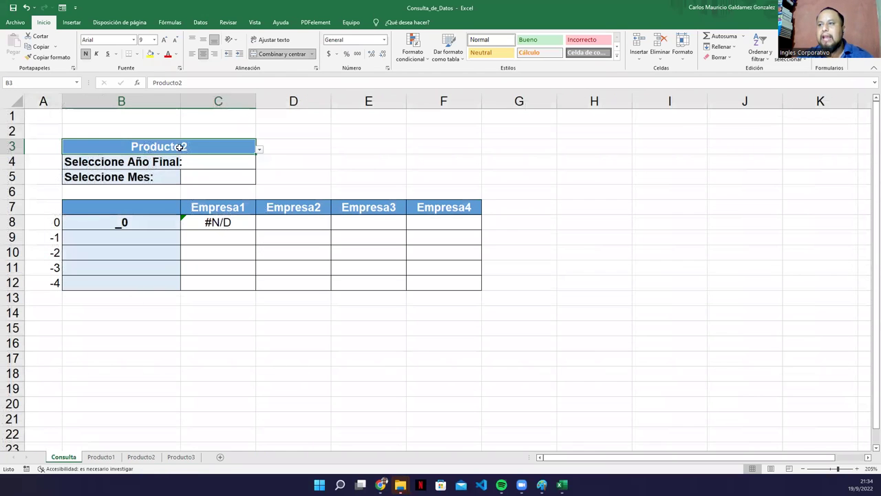
left_click(262, 150)
left_click(214, 151)
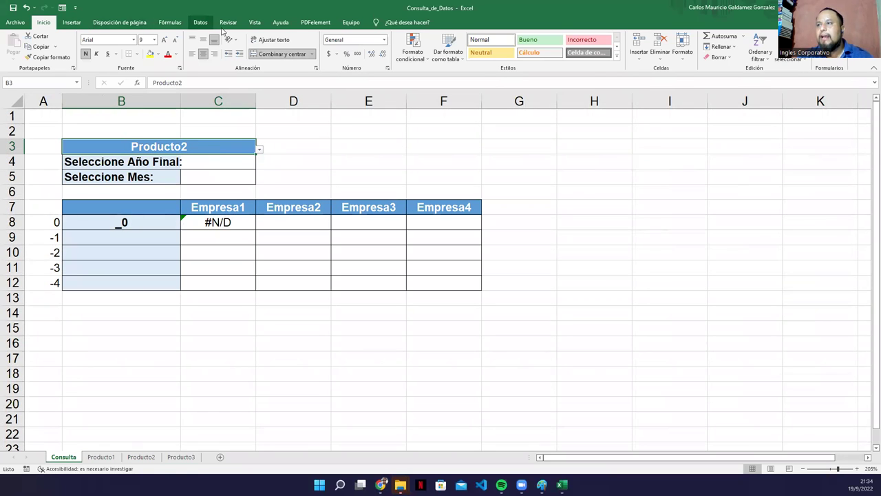
- Remove producto4 from the data validation list of cell B3, setting its source to Producto1;Producto2;Producto3
left_click(200, 22)
left_click(472, 48)
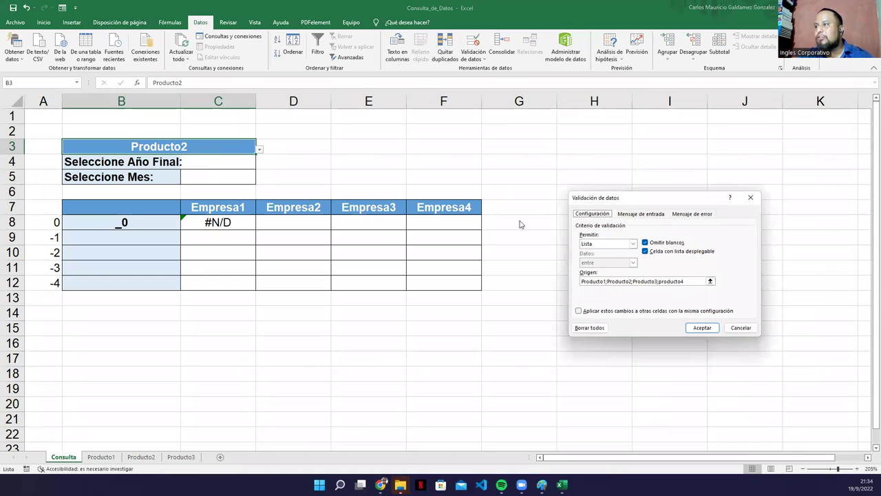
left_click(689, 278)
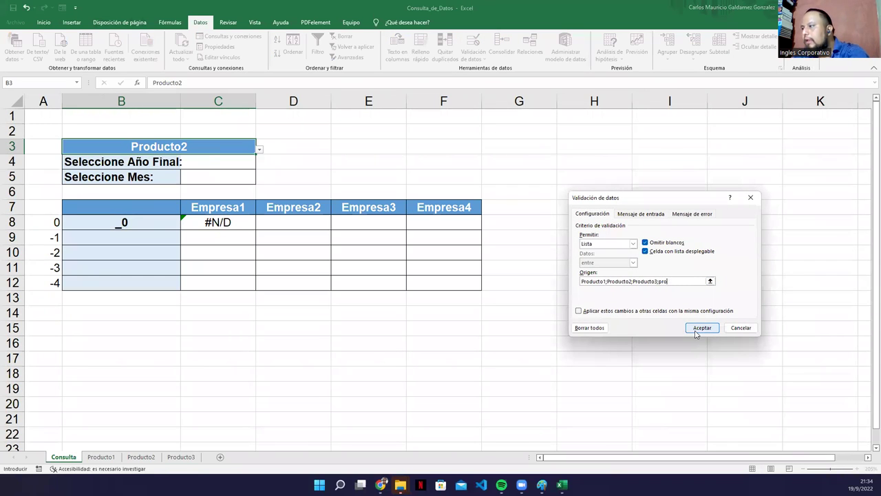
left_click(695, 333)
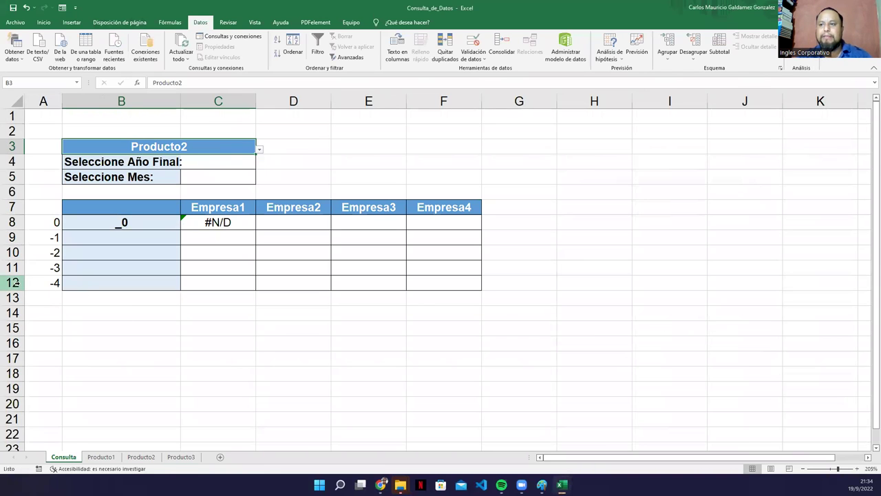
- Examine the formula in cell B8 that joins the month and year
left_click(109, 221)
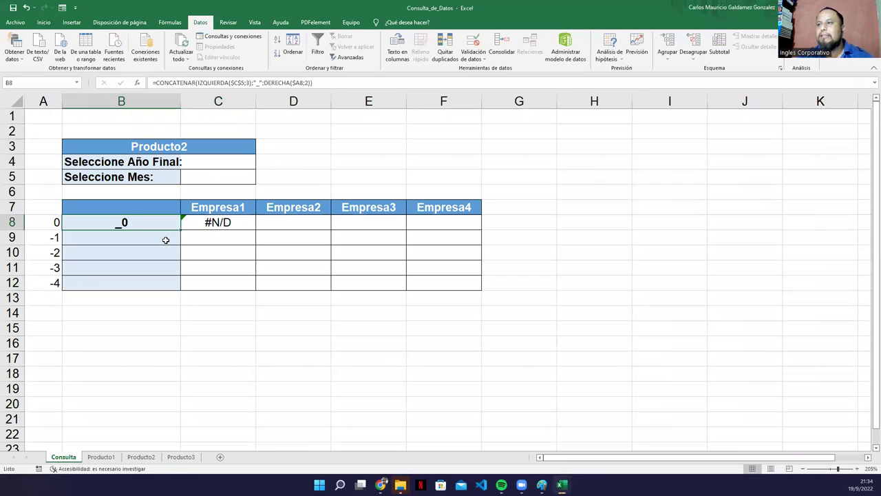
key("F2")
key("Escape")
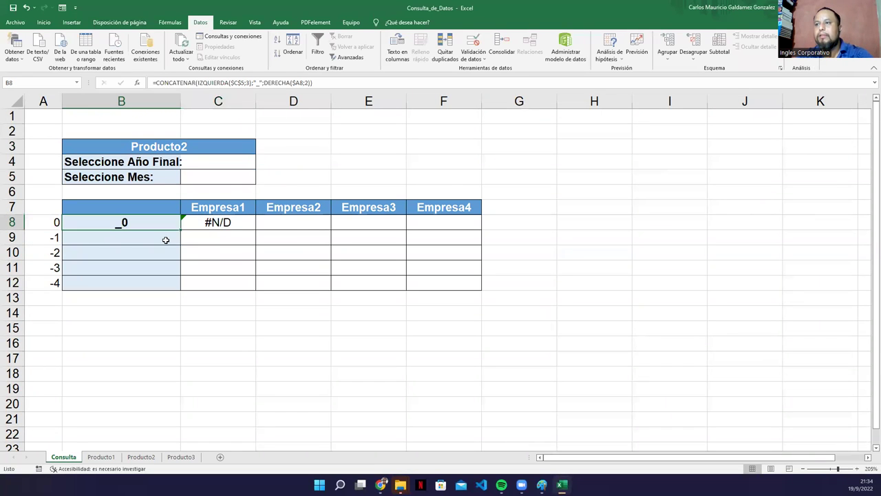
- Test the product list in cell B3 by choosing Producto1 and switching back to Producto2
left_click(201, 162)
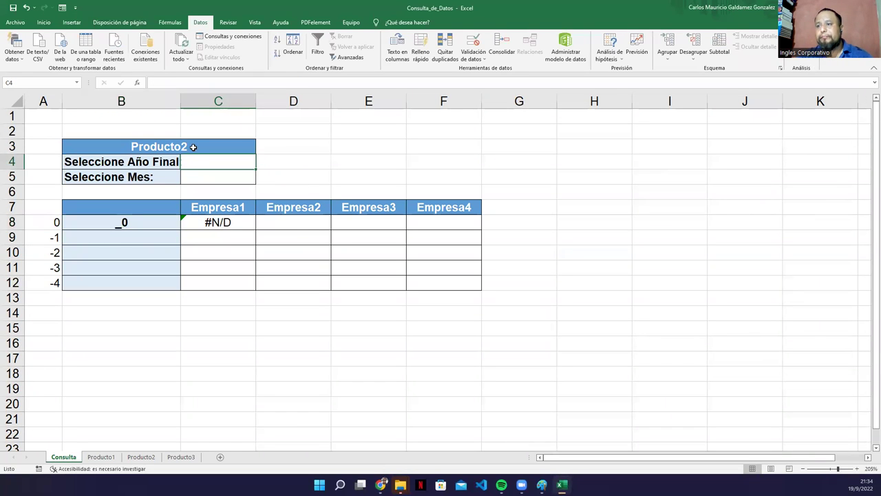
left_click(196, 146)
left_click(260, 149)
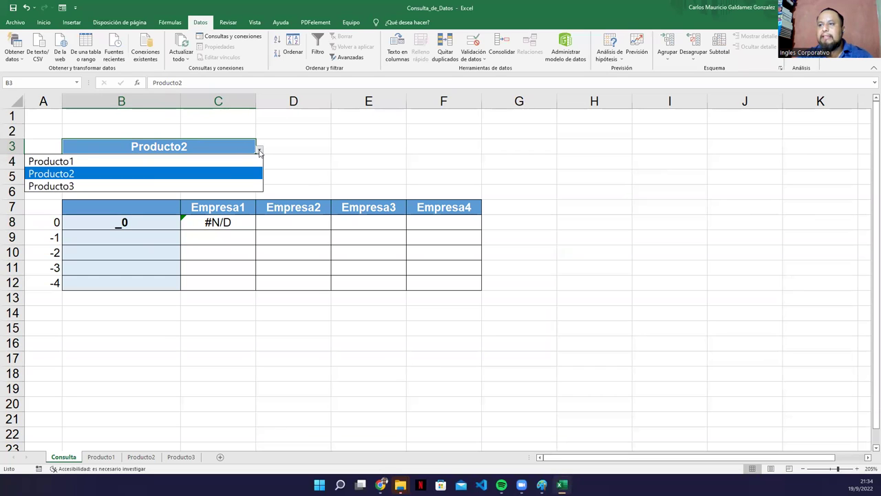
left_click(132, 163)
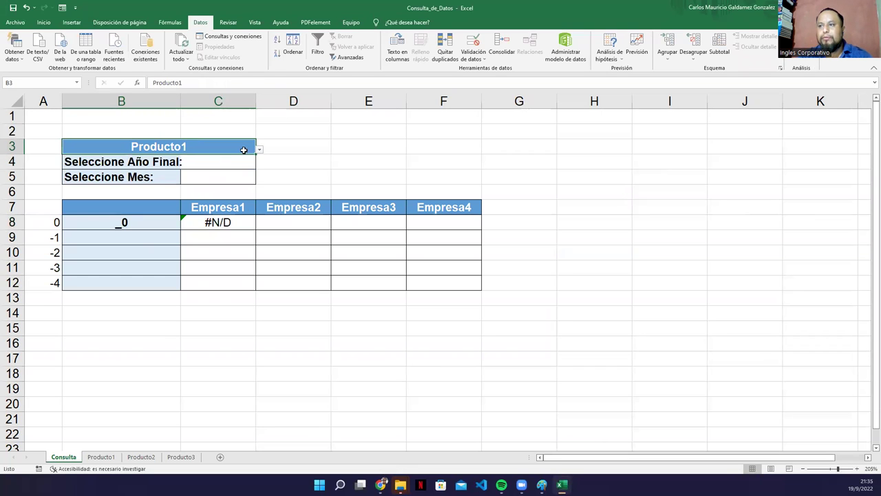
left_click(259, 150)
left_click(244, 174)
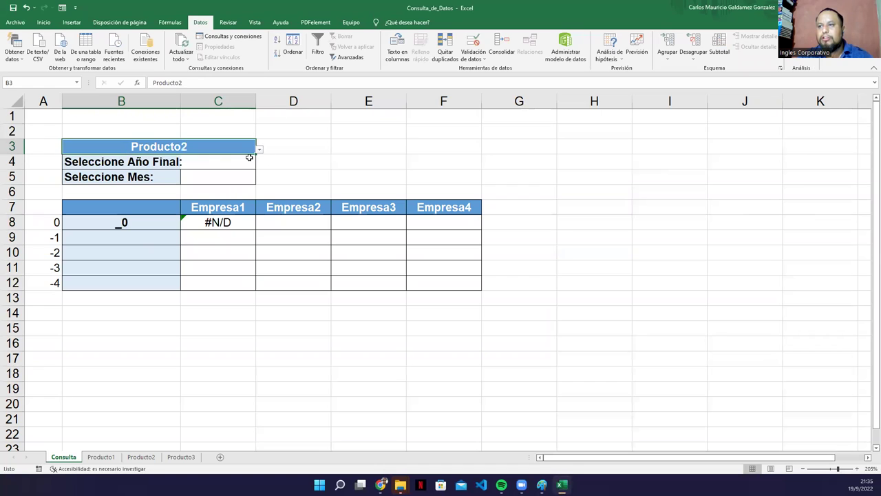
- Select the final year cell C4 and consult the completed query table on the Genially example slide before returning to Excel
left_click(231, 163)
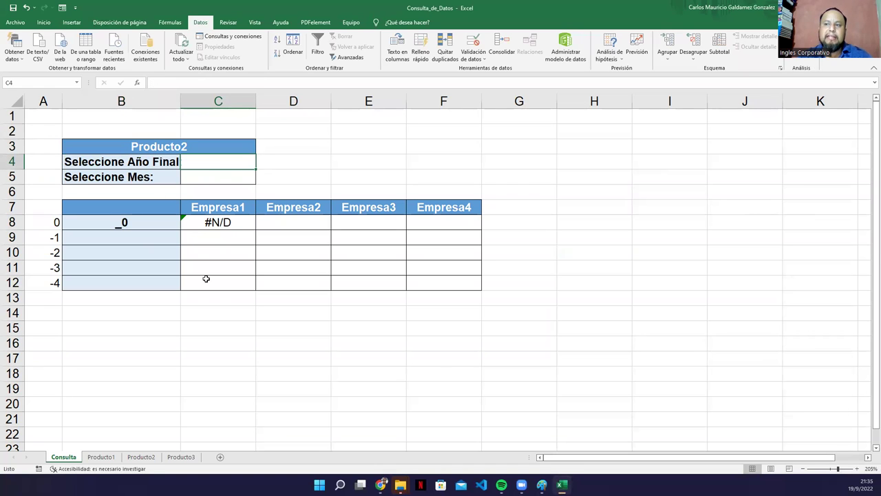
key("alt+Tab")
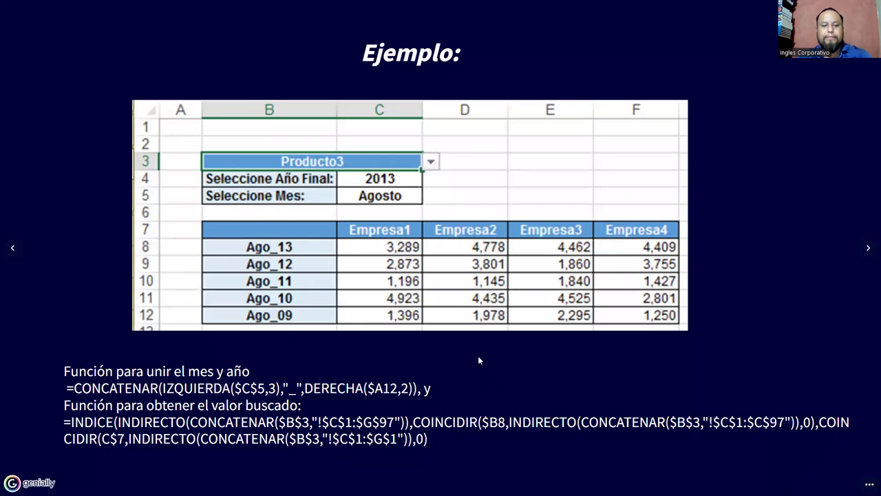
key("alt+Tab")
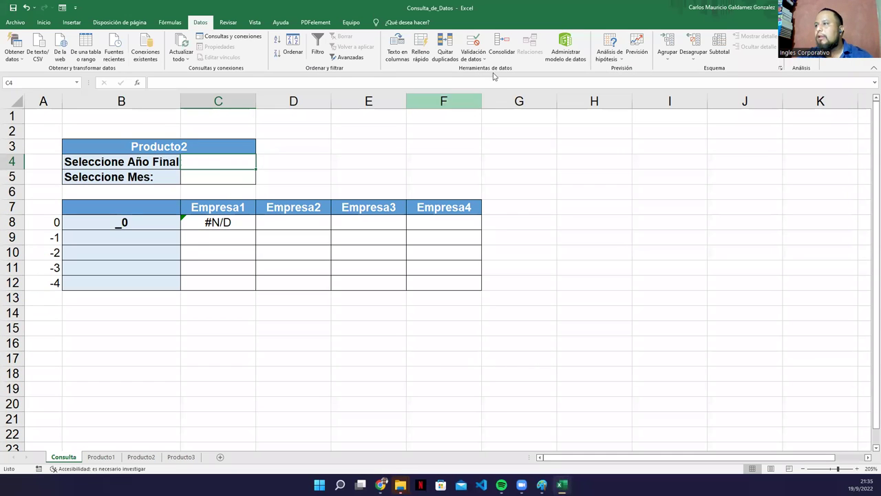
left_click(475, 46)
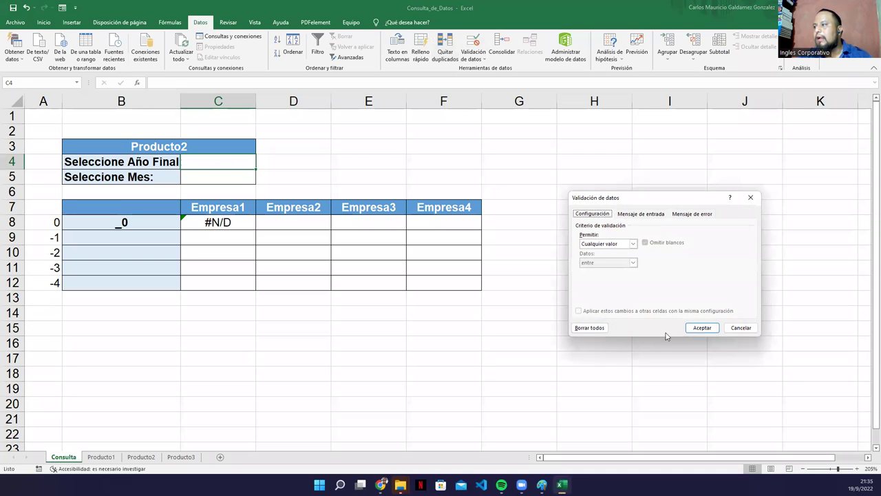
left_click(621, 245)
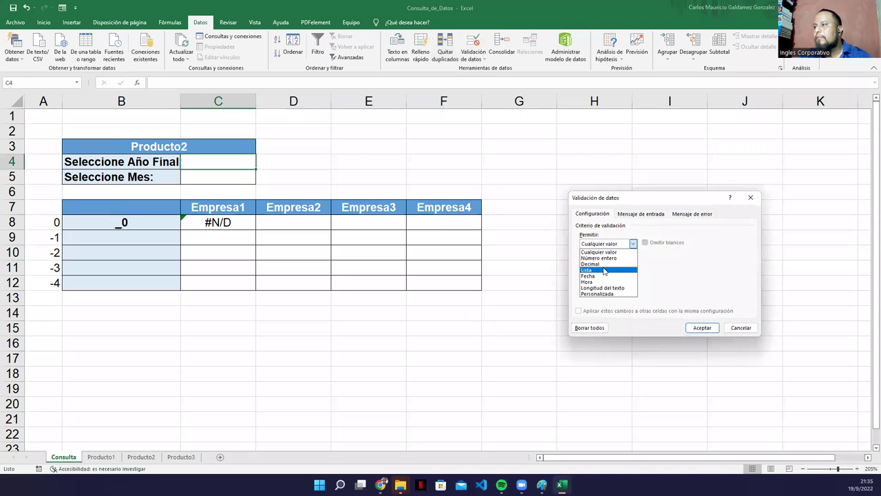
left_click(609, 269)
left_click(606, 280)
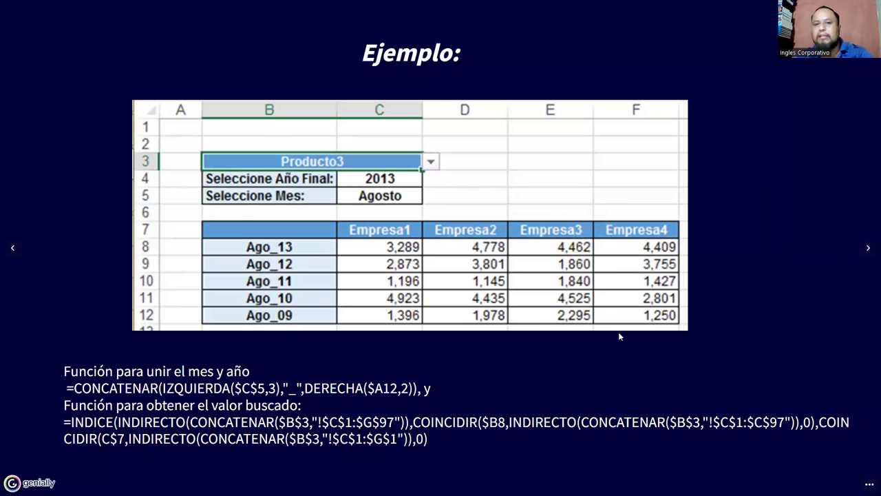
- Return to Excel and examine the range of years in the Año column of the Producto1 sheet
key("alt+Tab")
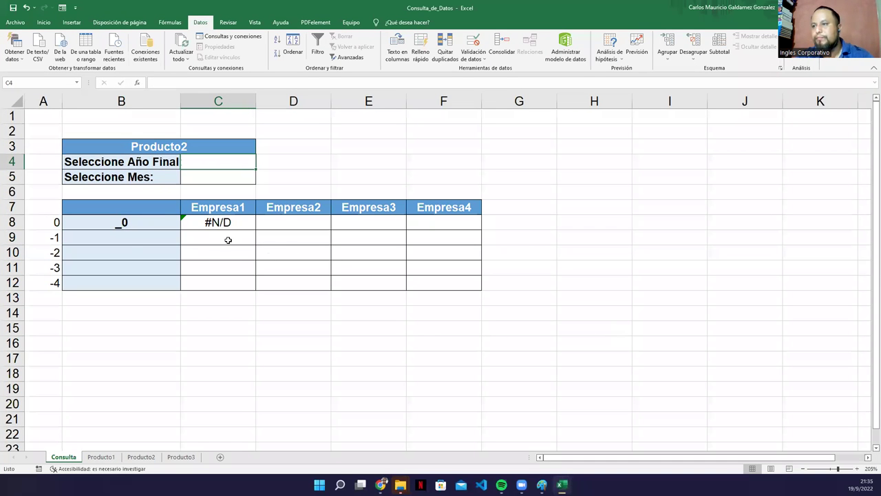
left_click(100, 456)
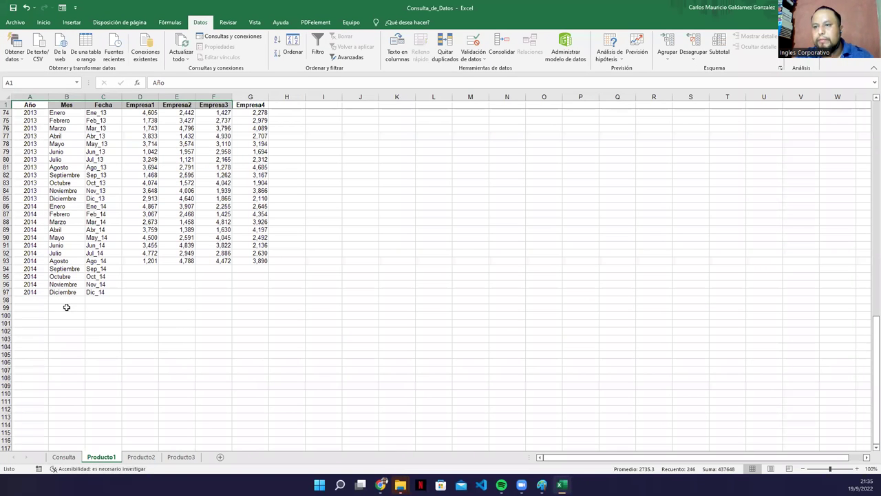
scroll(31, 270, "up", 13)
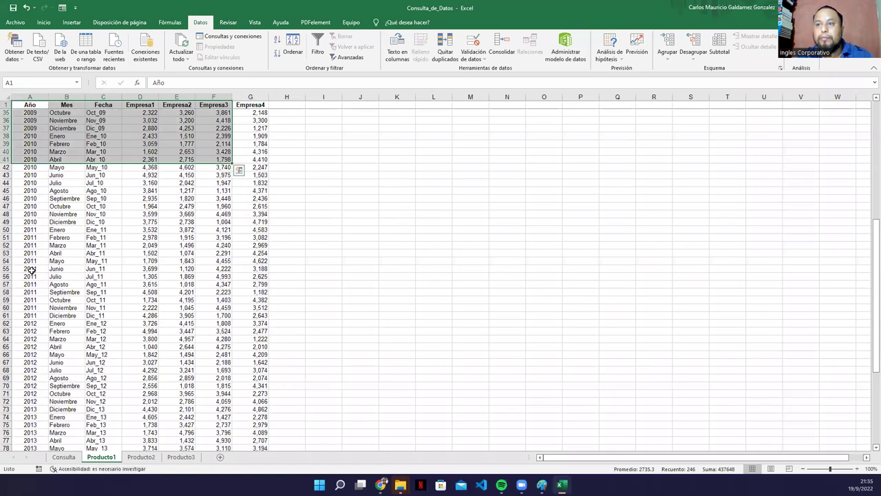
scroll(31, 270, "up", 11)
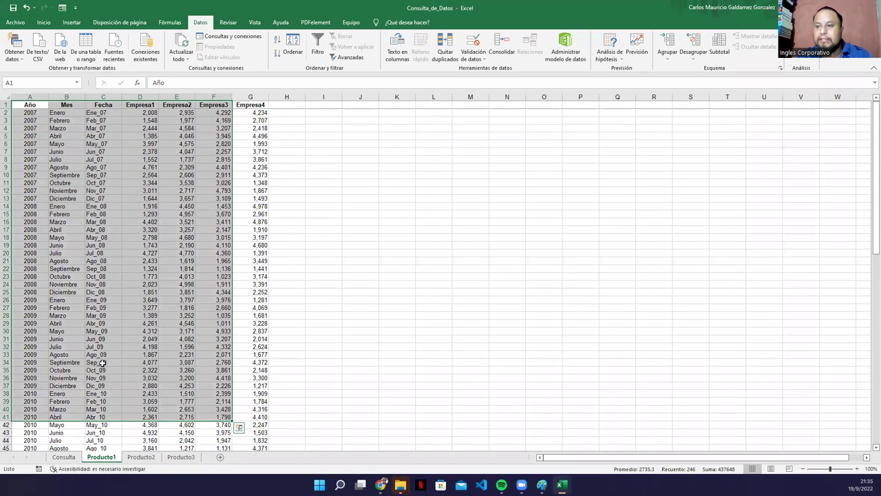
- Examine the year and month records on the Producto2 sheet and compare them with the Producto3 sheet
left_click(138, 456)
scroll(98, 338, "down", 5)
scroll(98, 338, "up", 5)
scroll(59, 277, "down", 2)
scroll(58, 277, "down", 13)
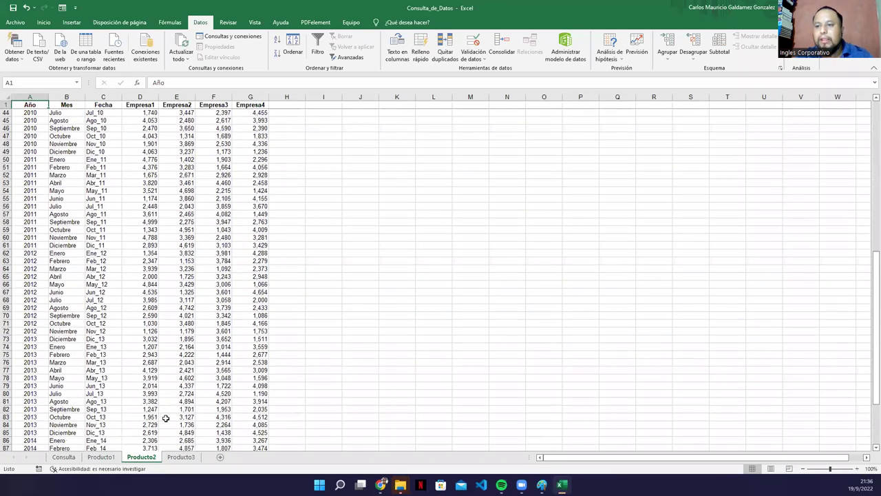
scroll(165, 418, "up", 6)
left_click(180, 457)
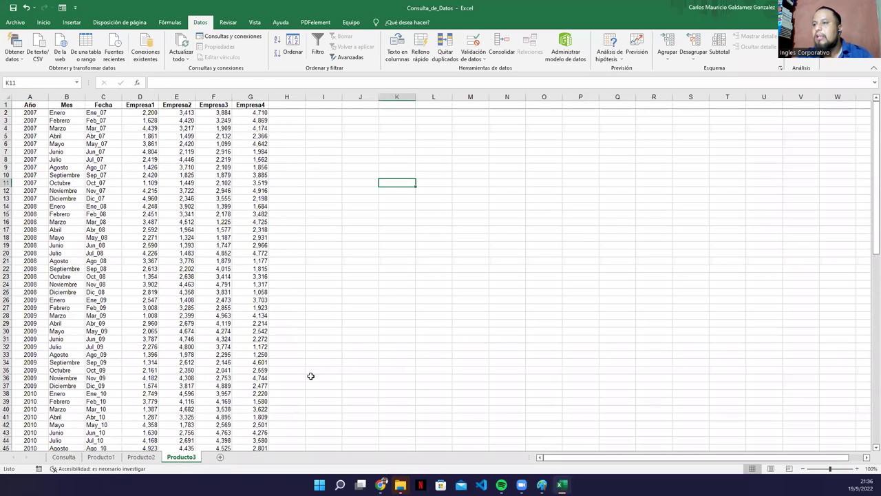
- Add a new sheet after Producto3 and list Producto1, Producto2 and Producto3 in cells A1 to A3
left_click(218, 458)
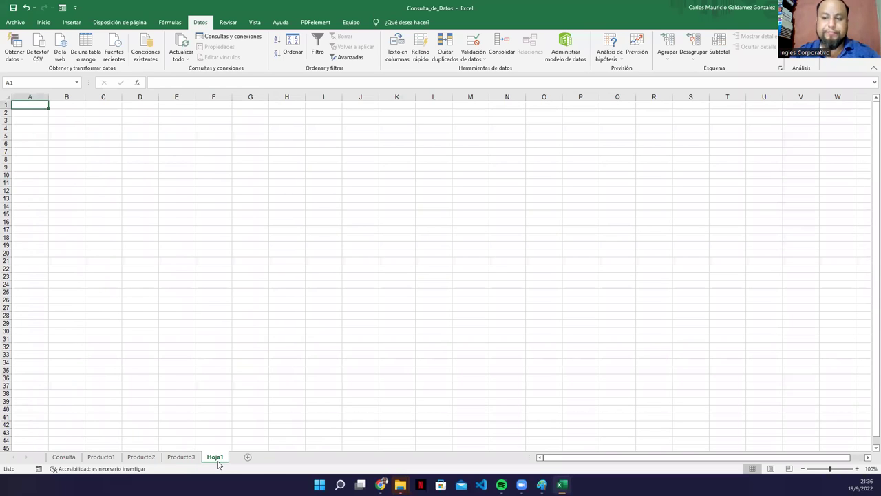
left_click(69, 457)
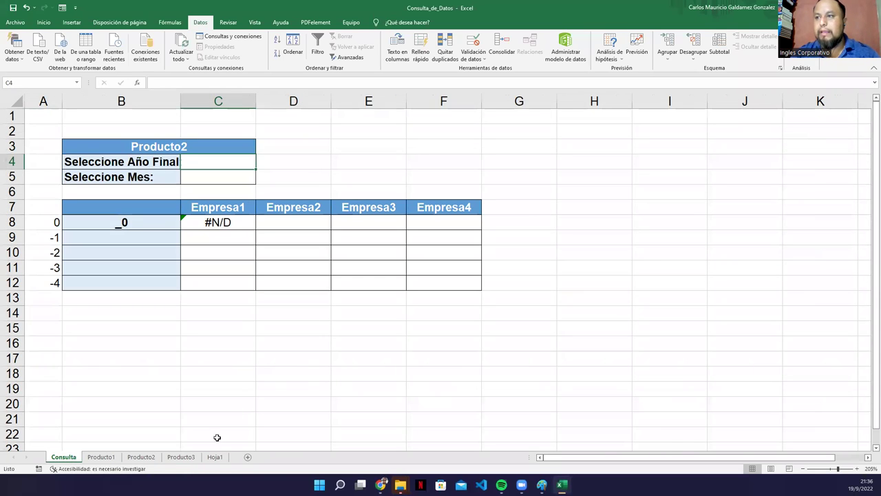
type("Producto1")
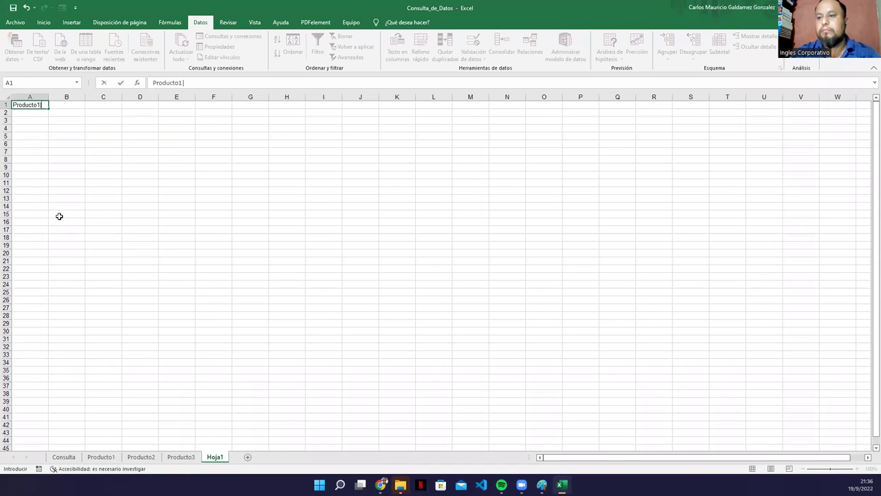
key("Return")
type("P")
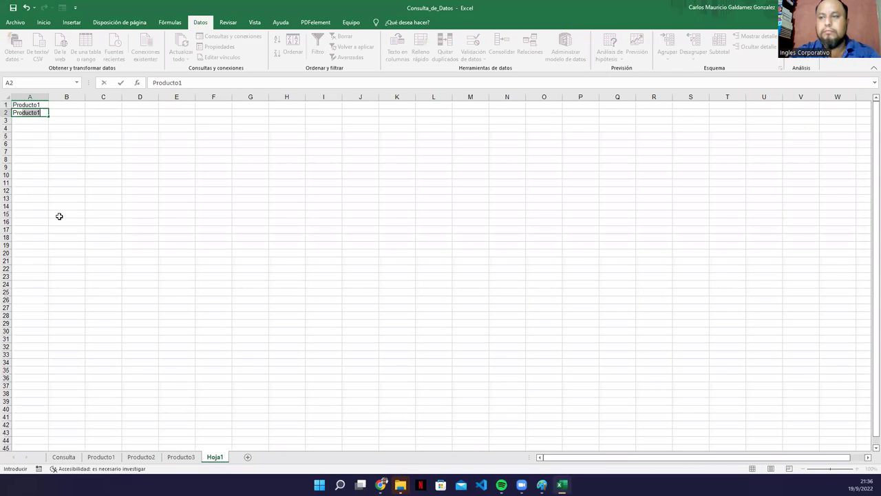
type("roducto2")
key("Return")
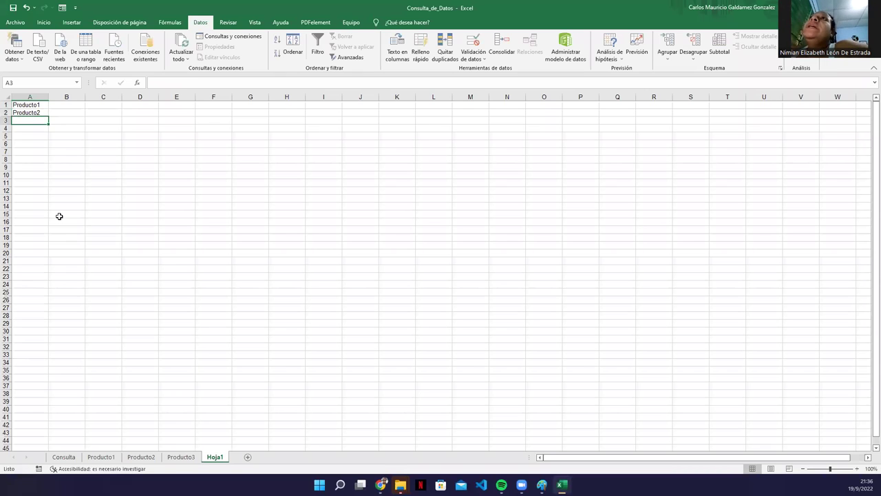
type("Prod")
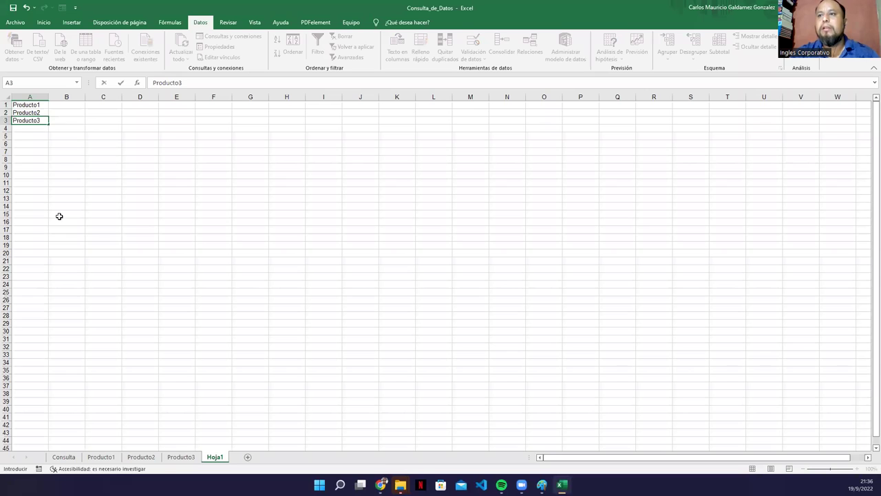
type("ucto3")
key("Return")
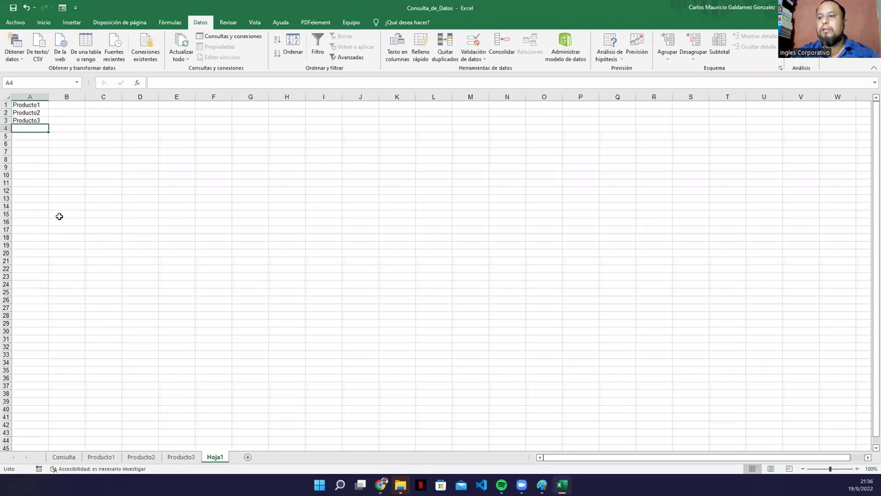
- Examine the date cells B8 to B12 and the final year cell C4 on the Consulta sheet
left_click(64, 456)
left_click_drag(92, 225, 103, 280)
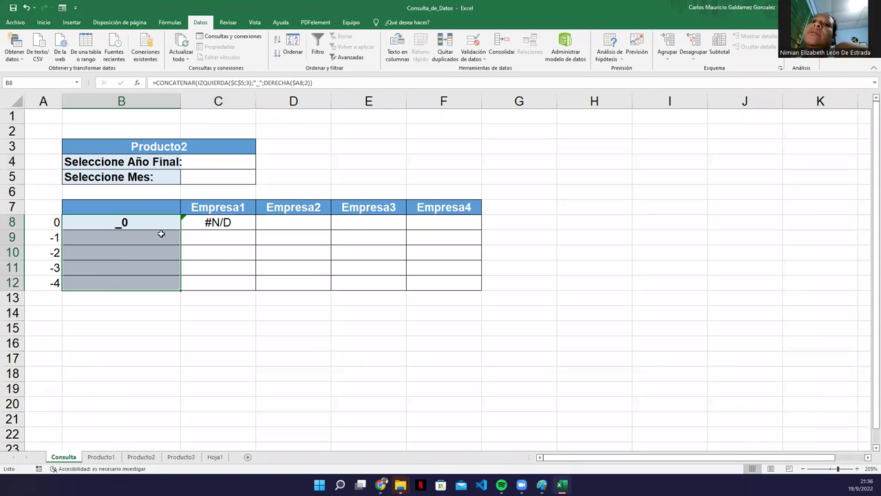
left_click(116, 225)
left_click_drag(109, 229, 110, 235)
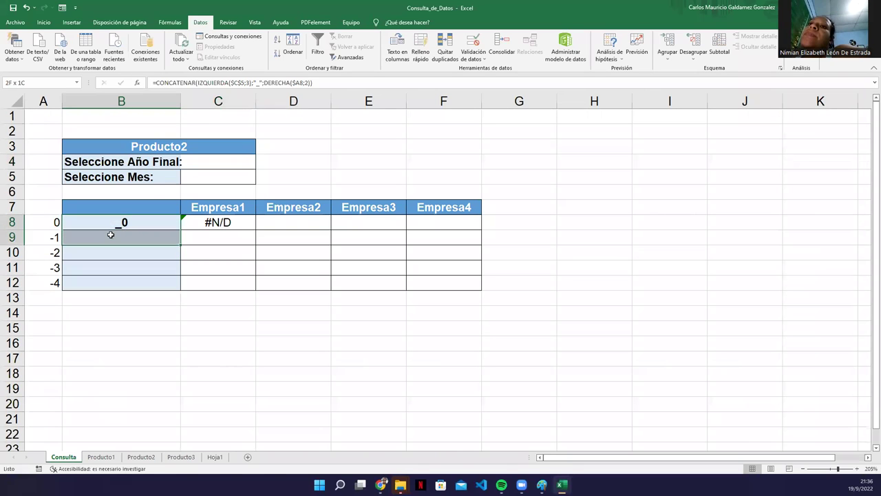
left_click(137, 223)
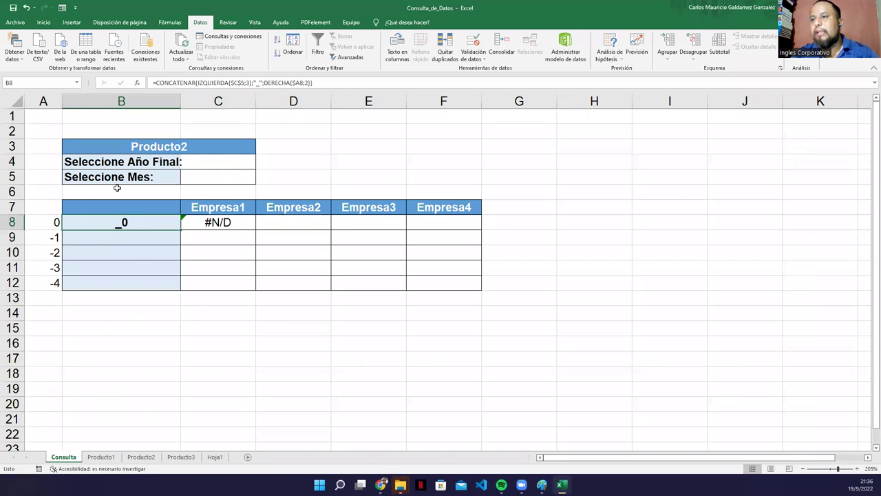
left_click(205, 163)
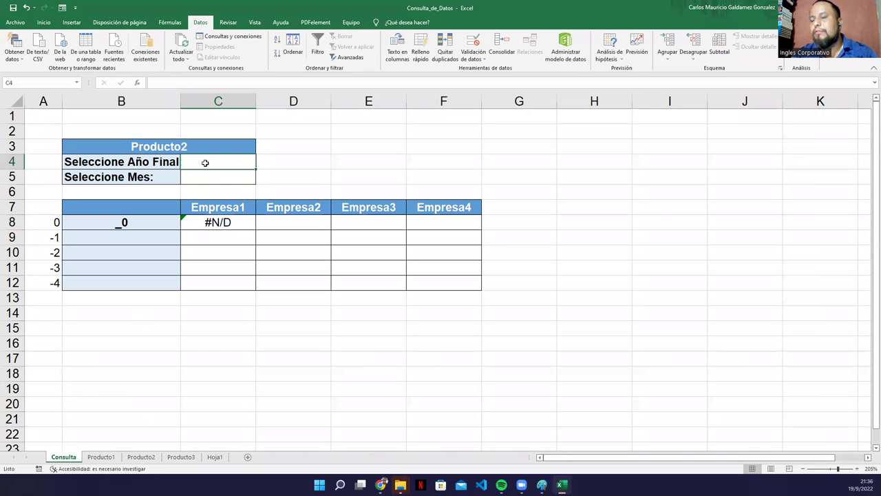
- Review the Año, Mes and Fecha columns down to the last records of Producto1 and compare them with cells B8 to B12 of Consulta
left_click(101, 457)
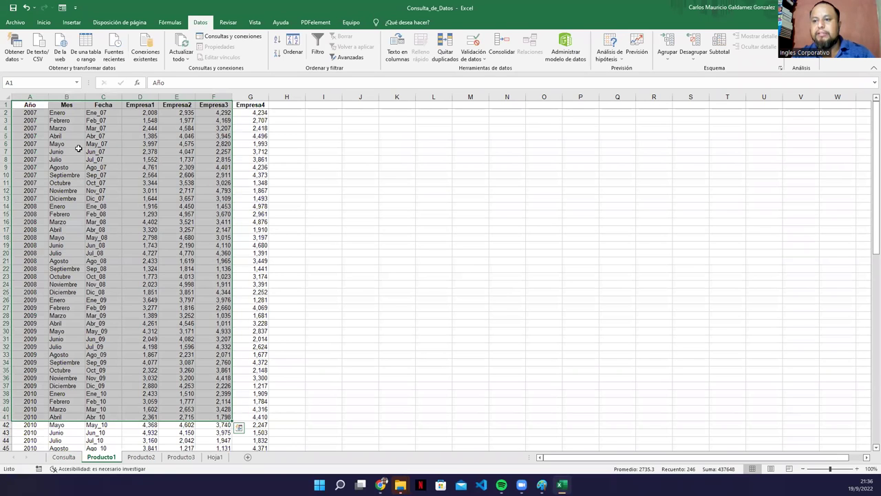
scroll(79, 148, "down", 2)
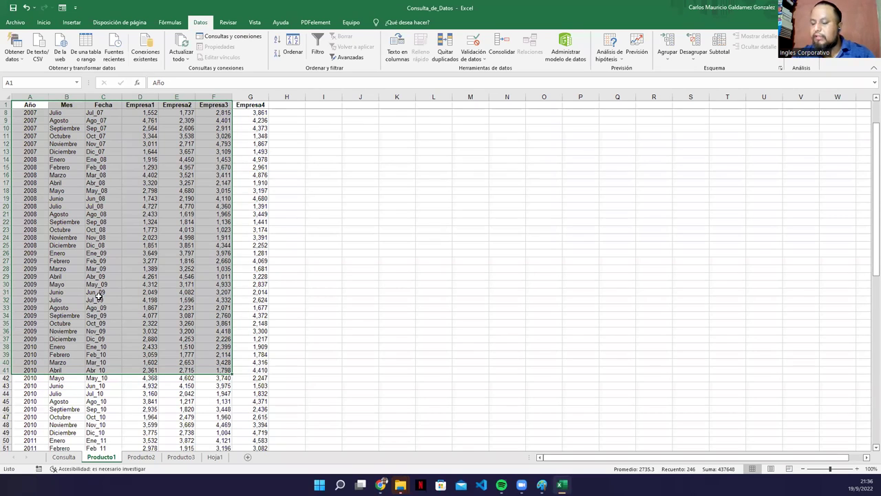
scroll(95, 300, "down", 2)
scroll(100, 310, "up", 3)
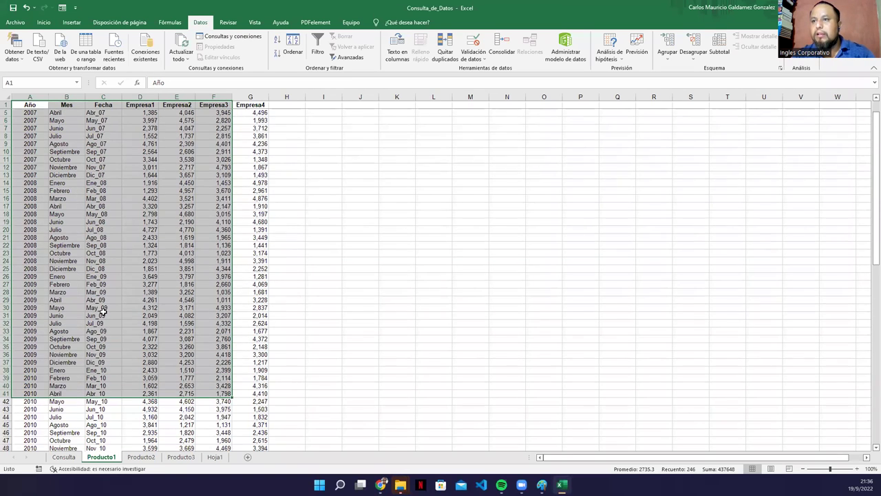
scroll(101, 311, "up", 1)
scroll(102, 315, "down", 10)
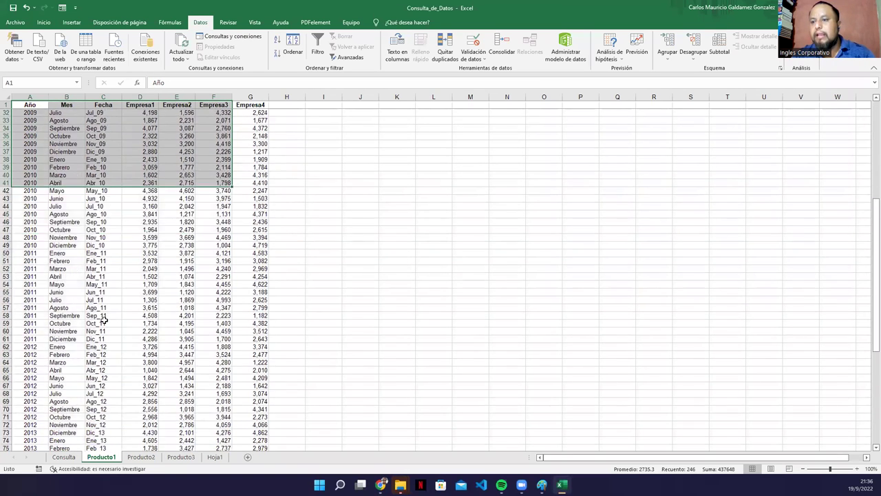
scroll(103, 321, "down", 9)
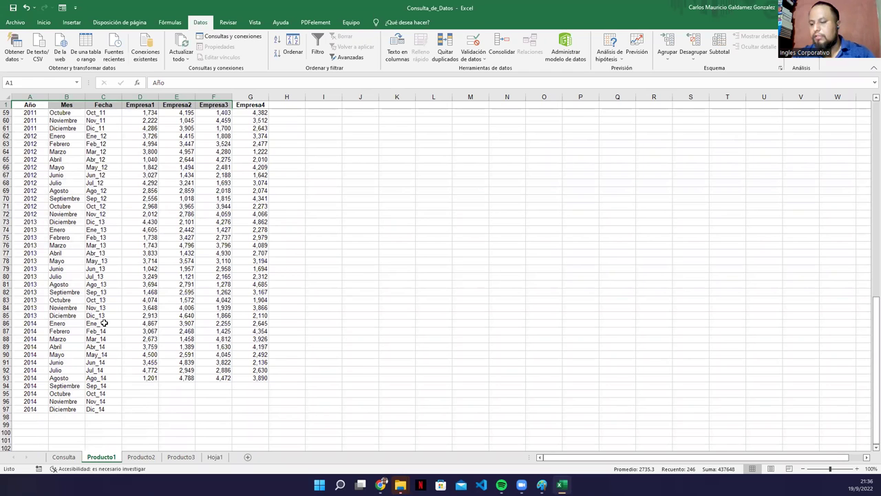
scroll(104, 322, "up", 17)
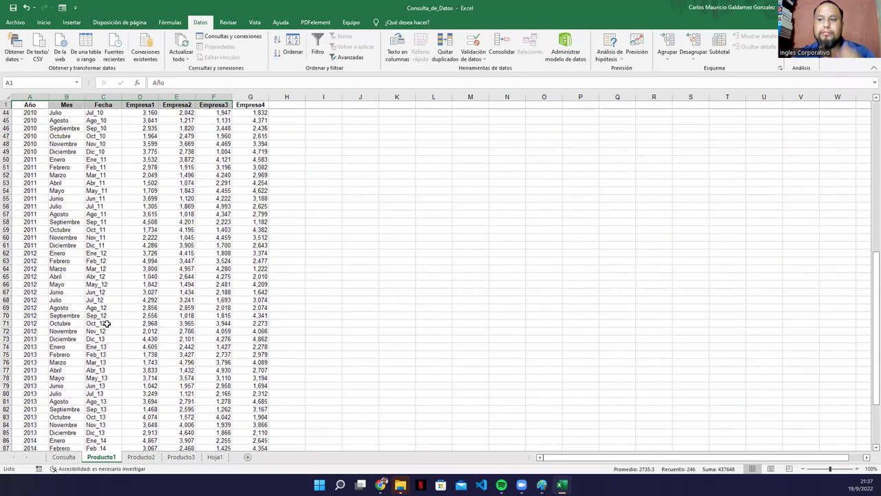
left_click(63, 457)
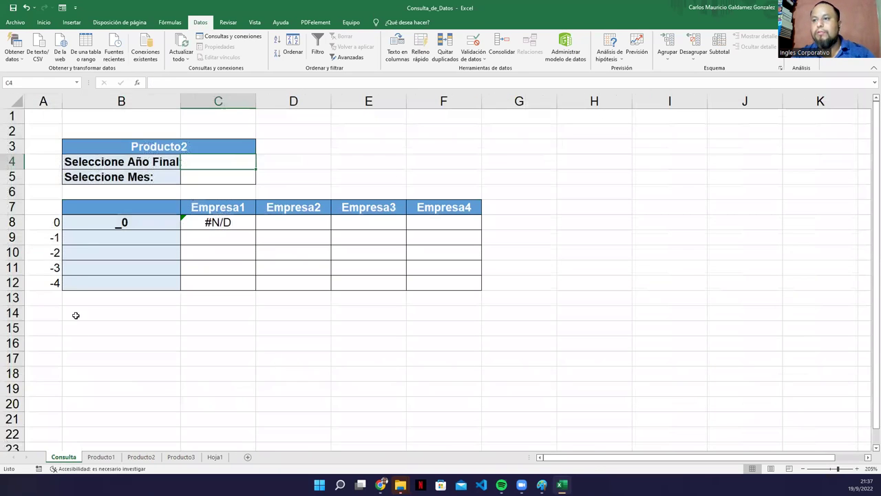
left_click(84, 225)
left_click_drag(92, 260, 95, 279)
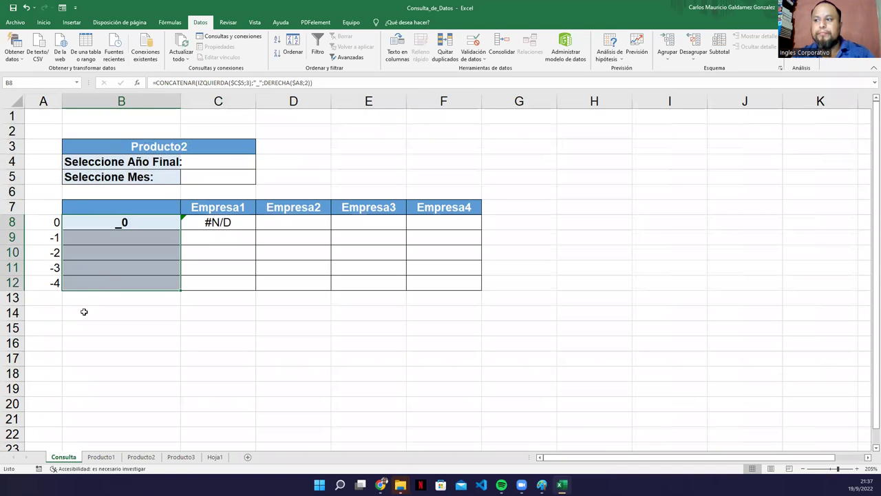
- Rename the Hoja1 sheet as BD
left_click(213, 458)
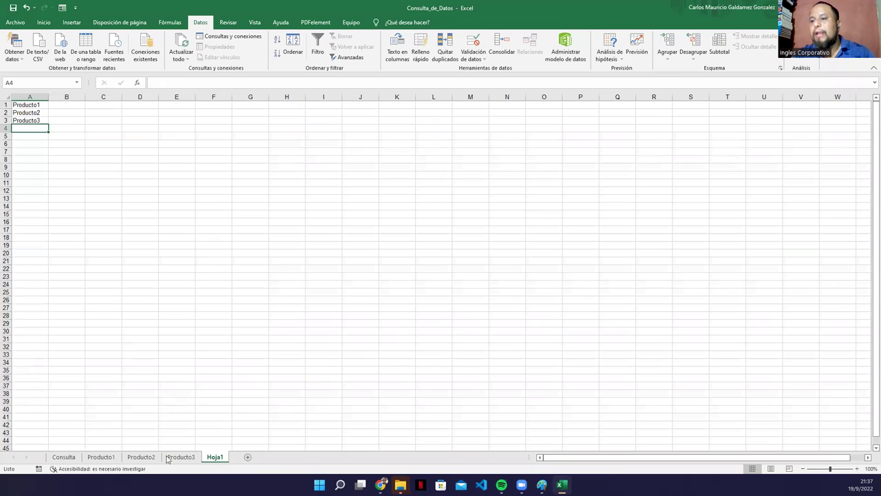
double_click(219, 457)
type("BD")
key("Return")
left_click(65, 458)
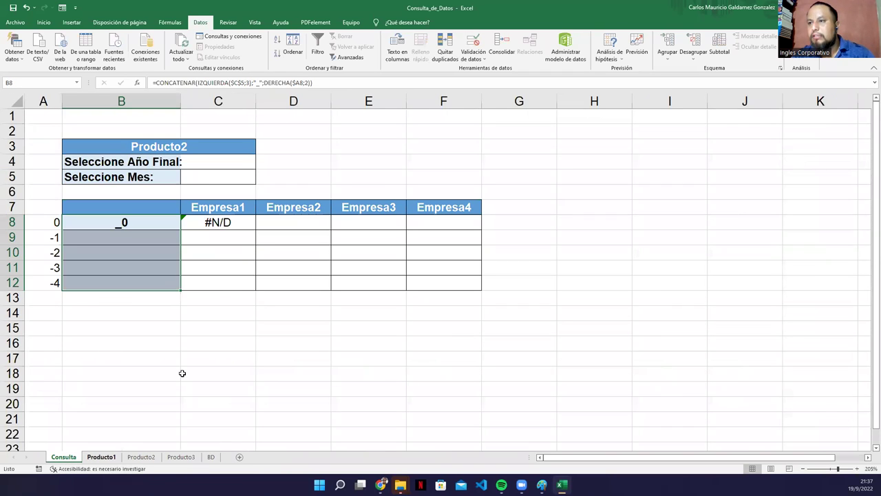
- Fill cells B1 to B8 of the BD sheet with the years 2007 to 2014
left_click(212, 459)
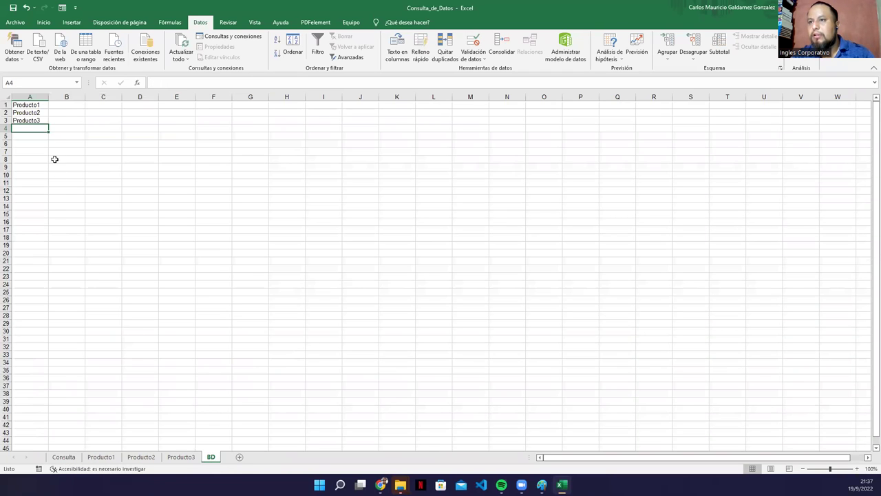
left_click(66, 107)
type("2")
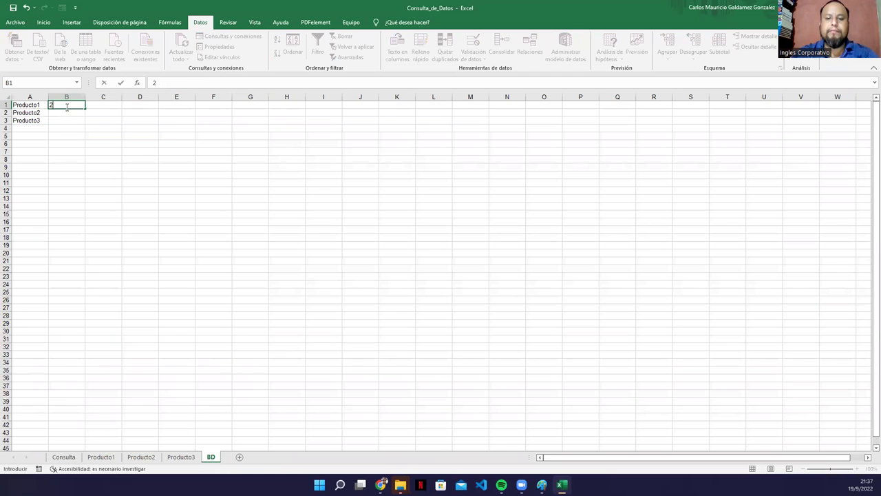
type("007")
key("Return")
type("2008")
key("Return")
left_click_drag(65, 107, 82, 167)
- Check the month cell C5 on the Consulta sheet and the Mes column of the Producto1 sheet
left_click(63, 457)
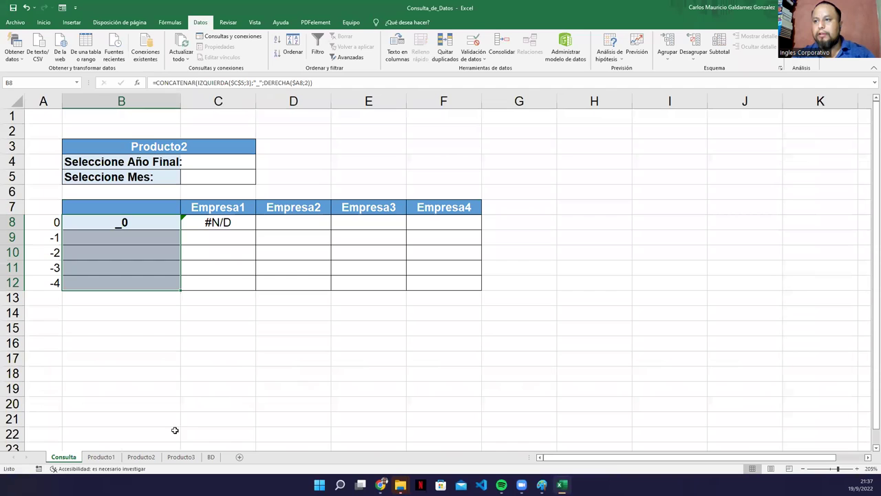
left_click(187, 177)
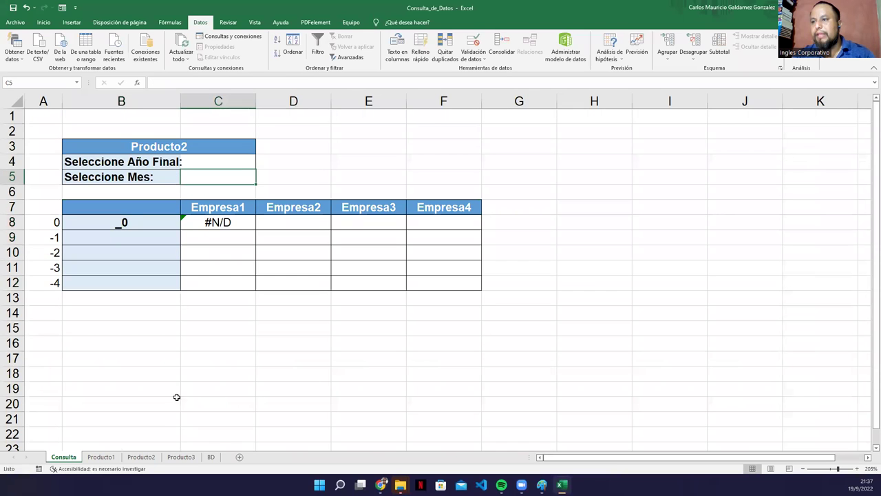
left_click(97, 457)
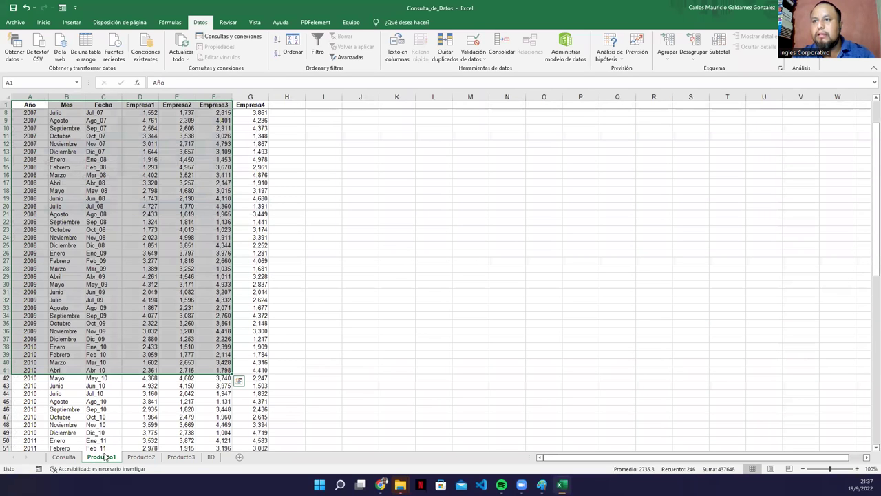
- Fill cells C1 to C12 of the BD sheet with the months Enero to Diciembre and widen column C
left_click(210, 457)
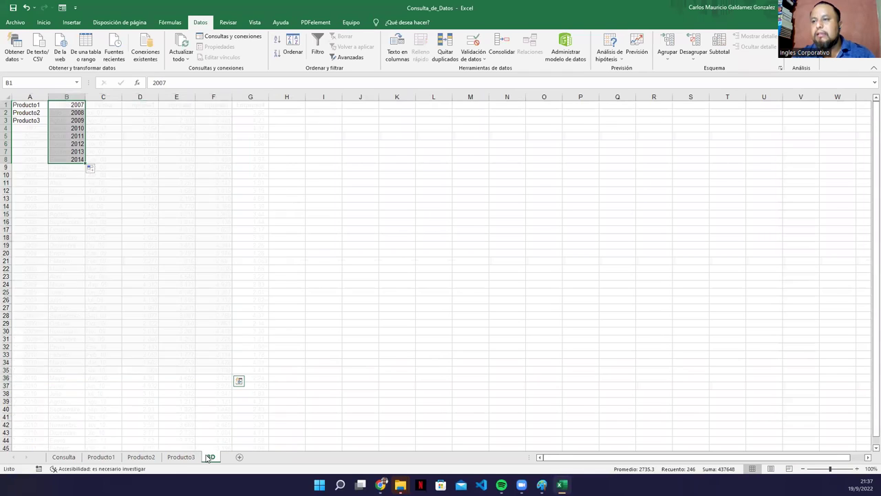
left_click(106, 107)
type("Enero")
key("Return")
type("Febrero")
key("Return")
left_click_drag(105, 106, 122, 193)
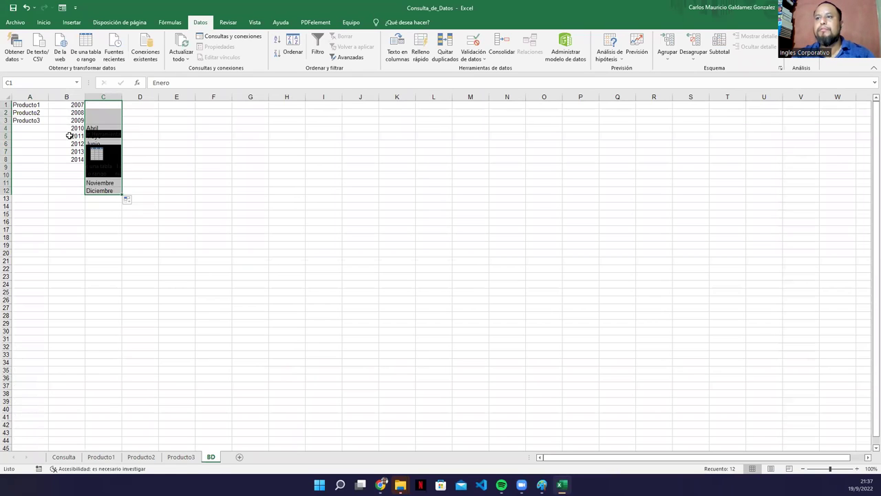
left_click(66, 206)
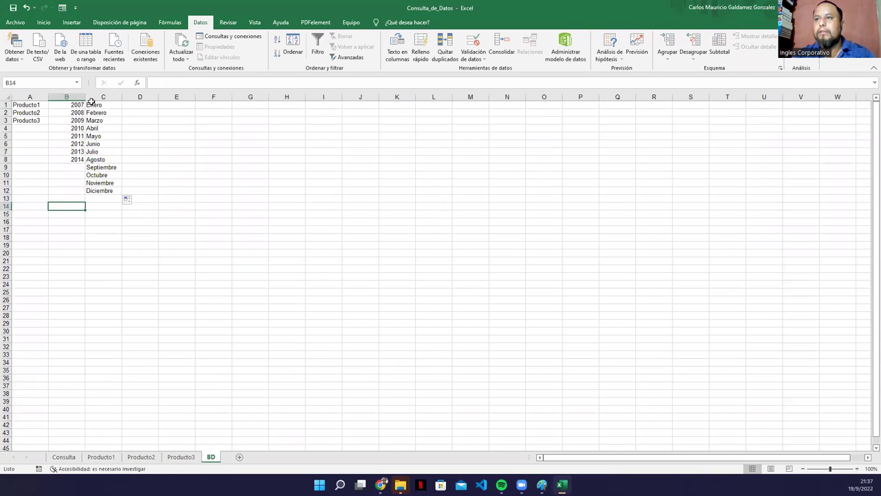
left_click_drag(122, 97, 85, 99)
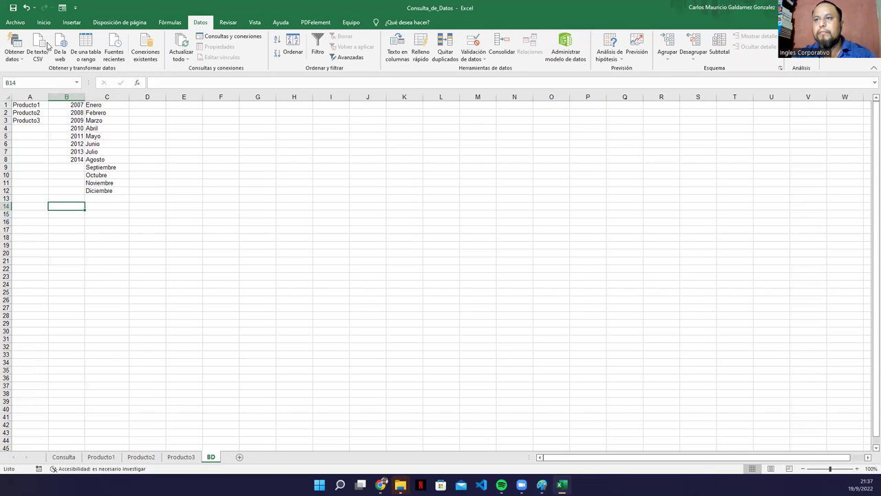
- Change the source of the product validation list in B3 of the Consulta sheet to =BD!$A$1:$A$3
left_click(64, 457)
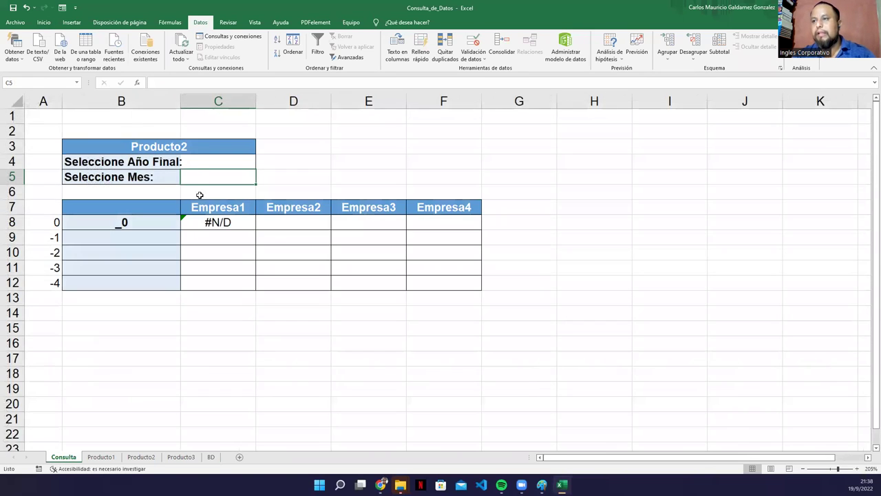
left_click(179, 149)
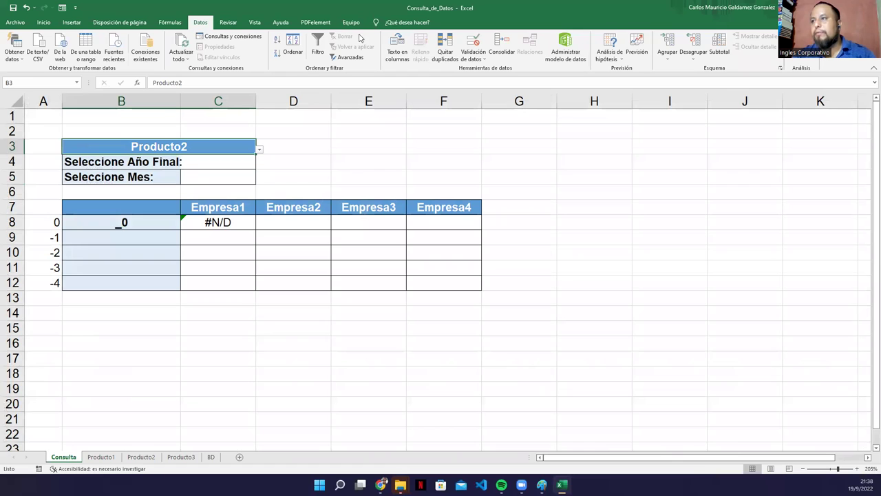
left_click(472, 45)
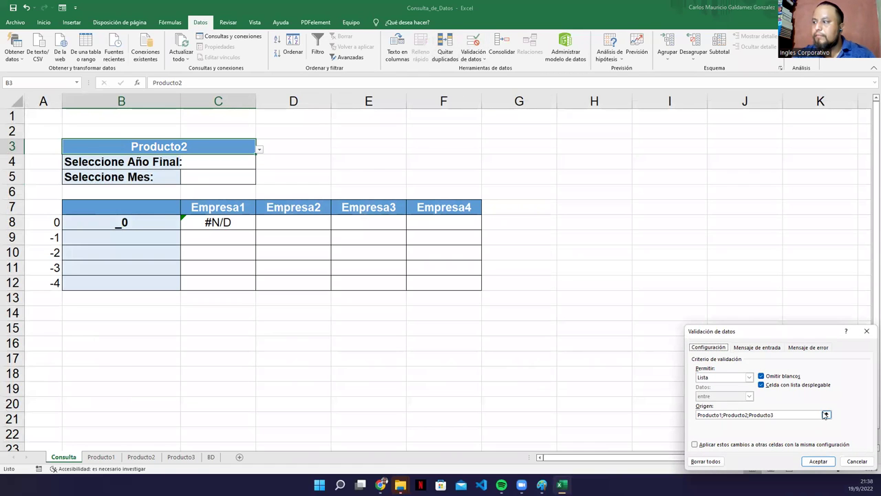
left_click(826, 415)
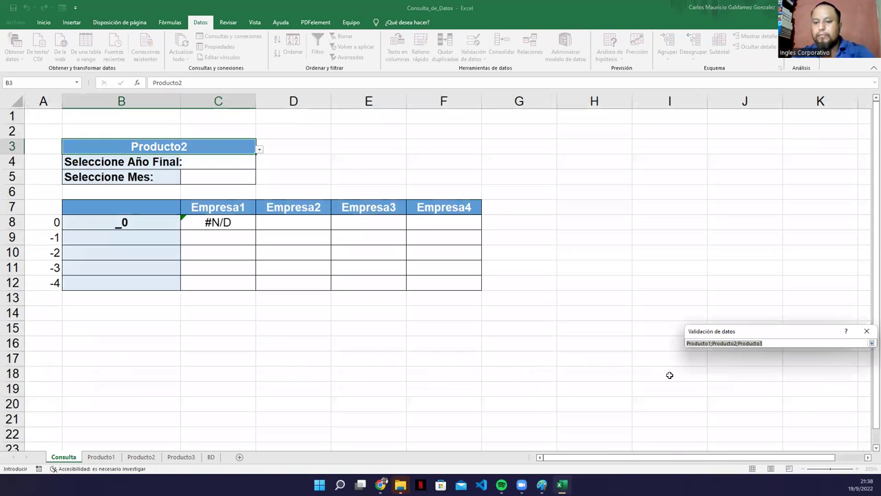
key("BackSpace")
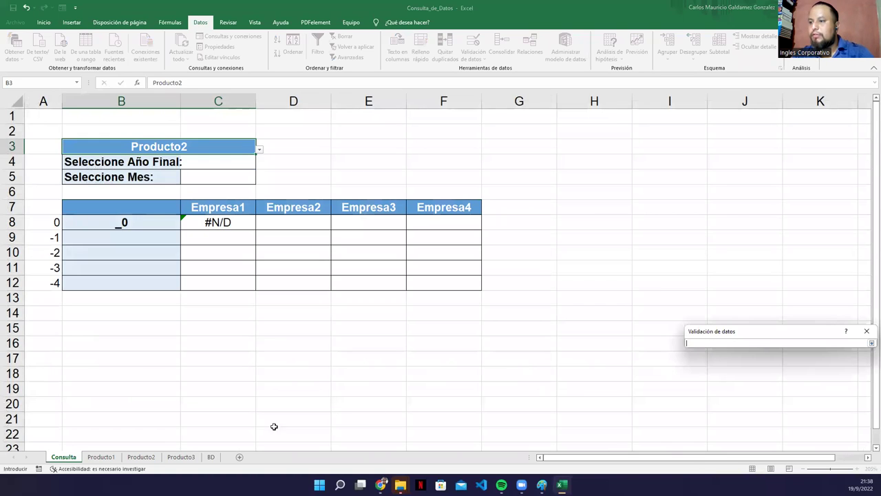
left_click(211, 456)
left_click_drag(26, 107, 31, 121)
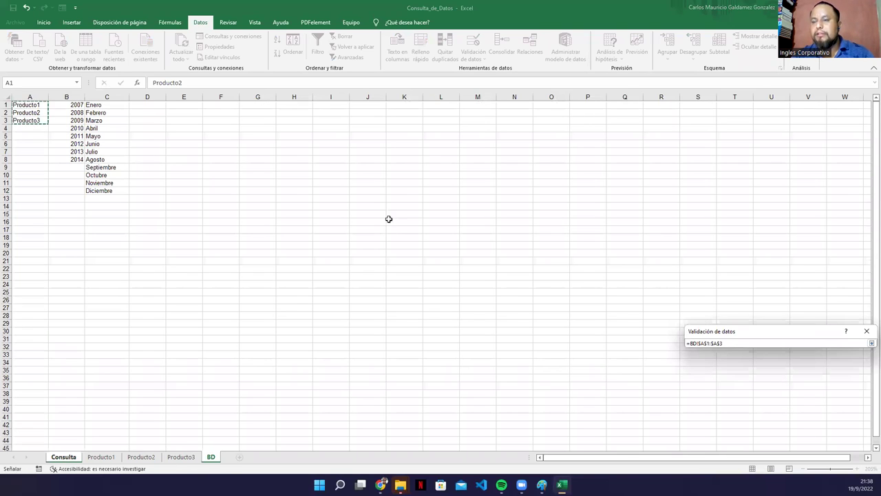
left_click(870, 343)
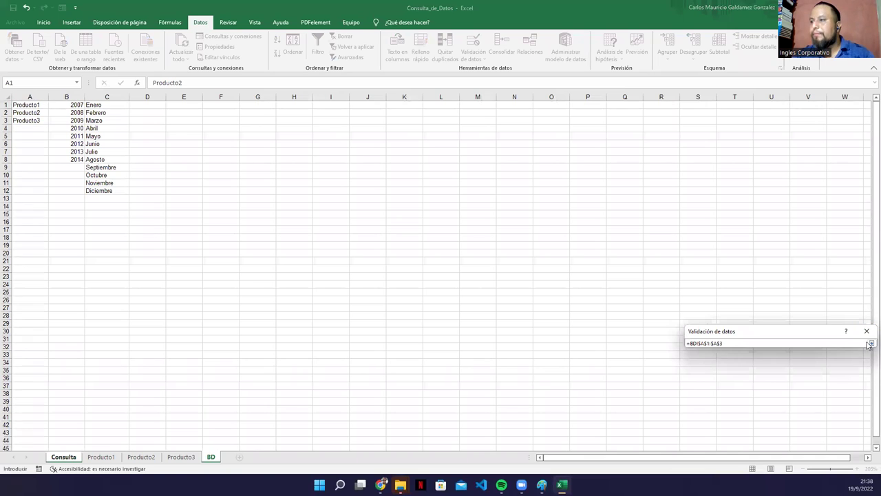
left_click(818, 461)
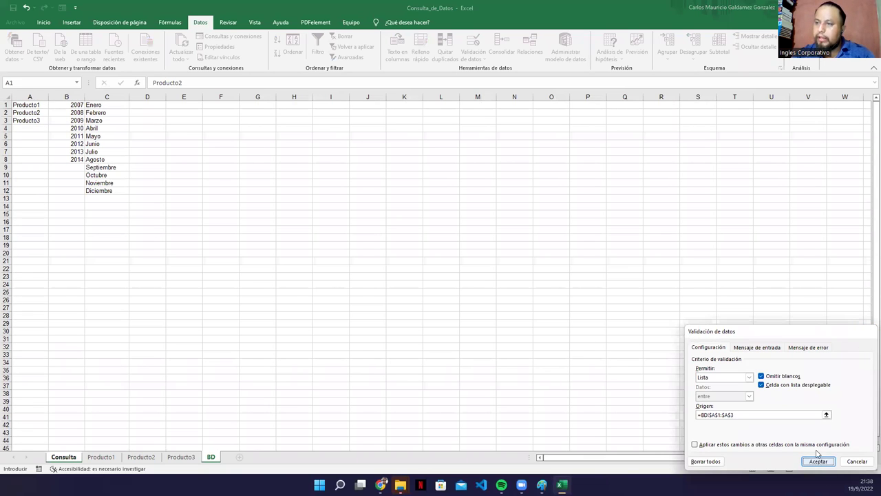
- Add a list validation to the final year cell C4 on the Consulta sheet with source =BD!$B$1:$B$8
left_click(218, 170)
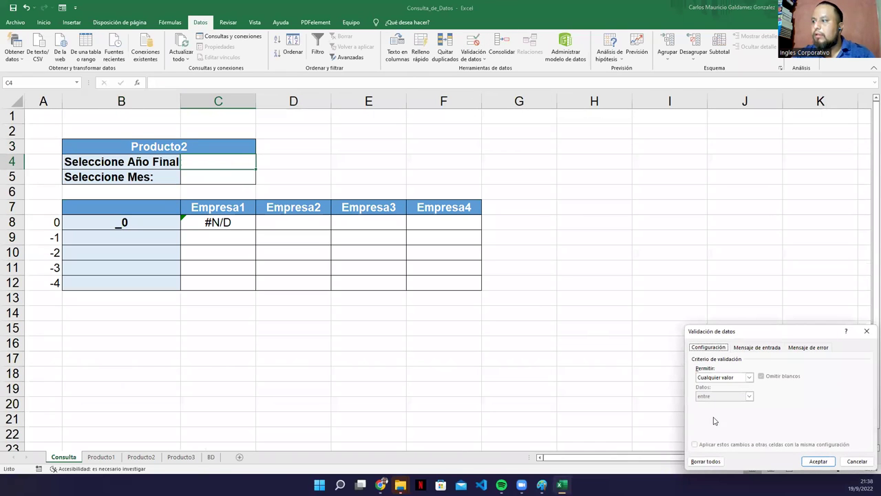
left_click(727, 377)
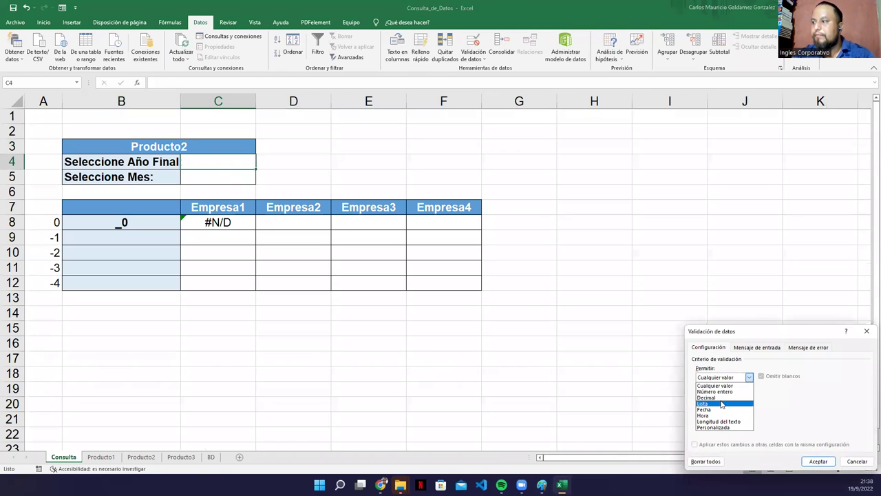
left_click(715, 402)
left_click(826, 413)
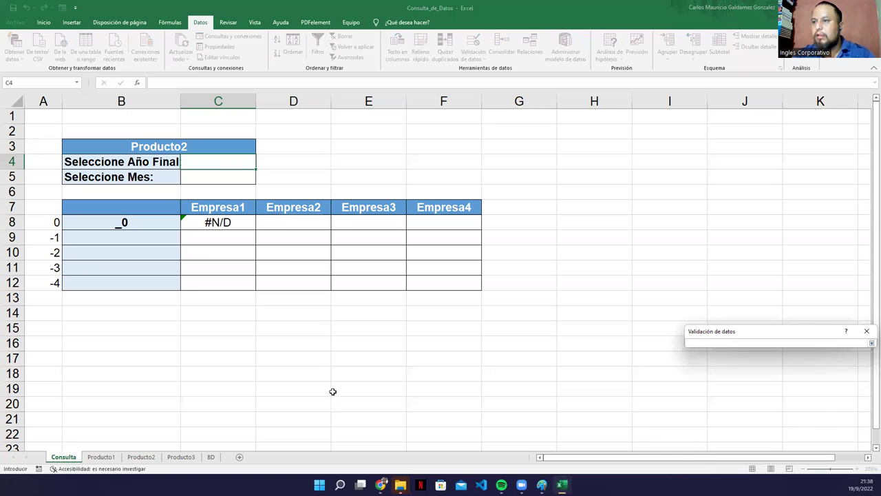
left_click(211, 456)
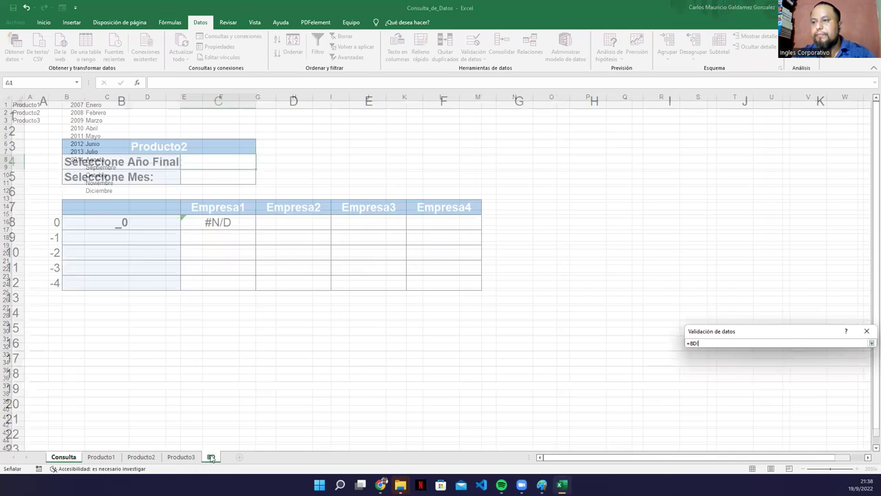
left_click_drag(66, 105, 51, 159)
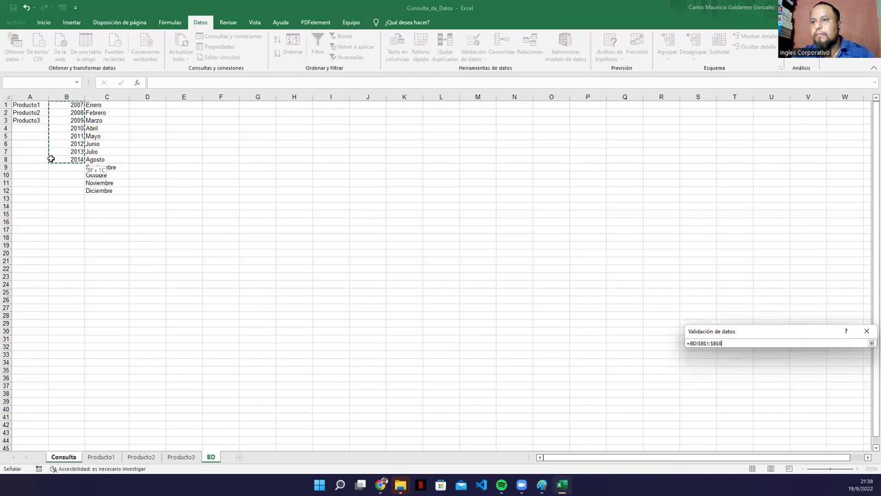
left_click(872, 343)
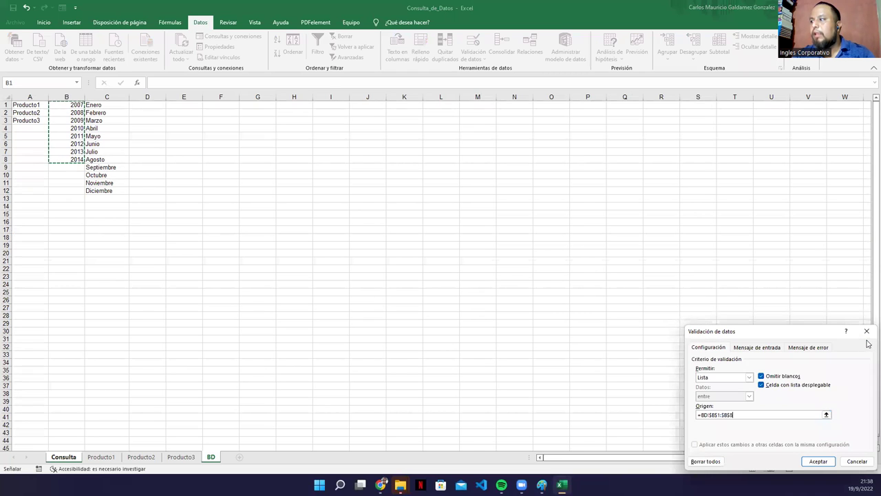
left_click(804, 461)
- Add a list validation to the month cell C5 on the Consulta sheet with source =BD!$C$1:$C$12
left_click(200, 180)
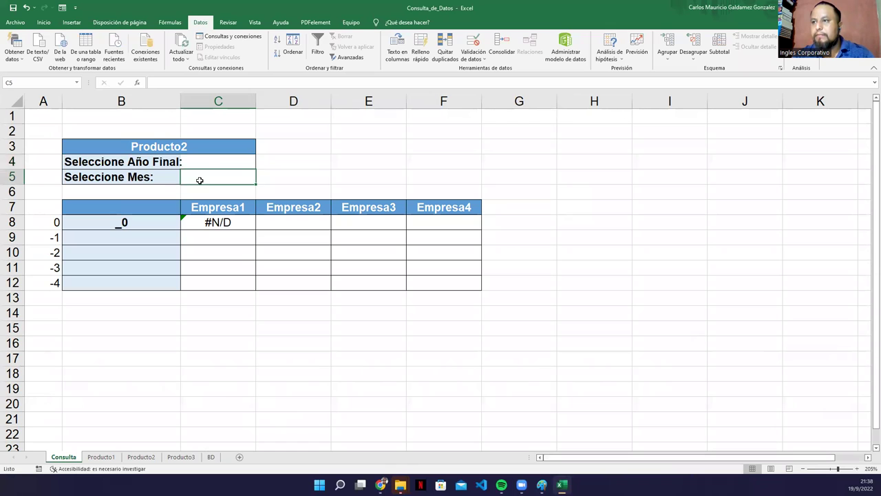
left_click(466, 44)
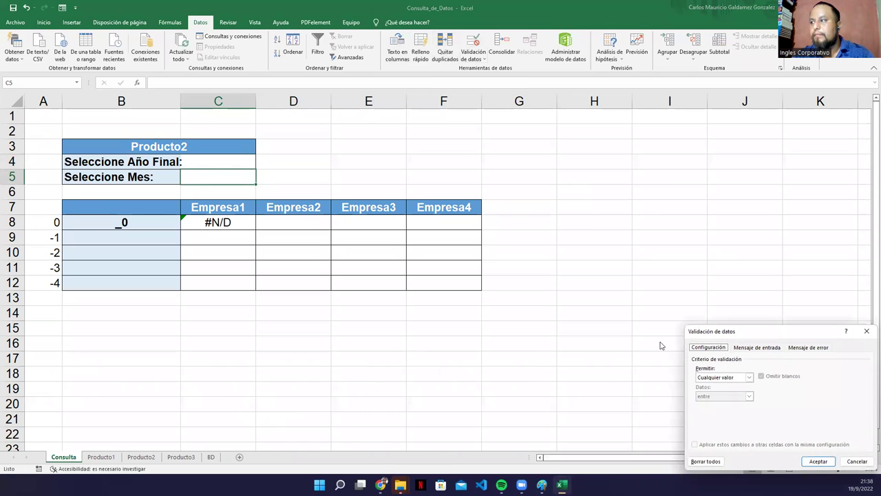
left_click_drag(709, 333, 373, 136)
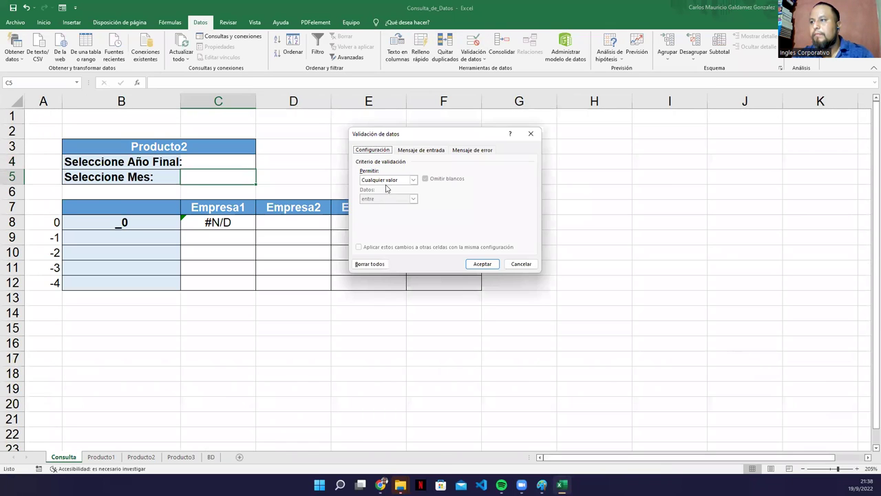
left_click(388, 180)
left_click(386, 205)
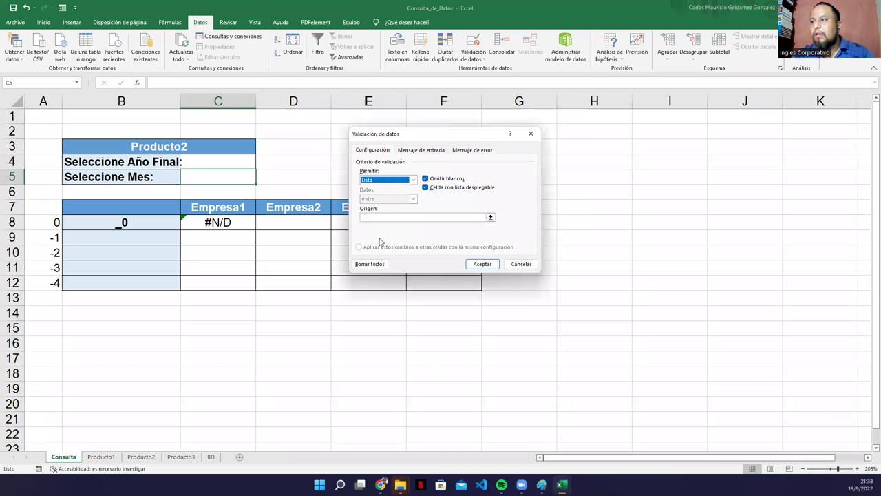
left_click(490, 217)
left_click(210, 456)
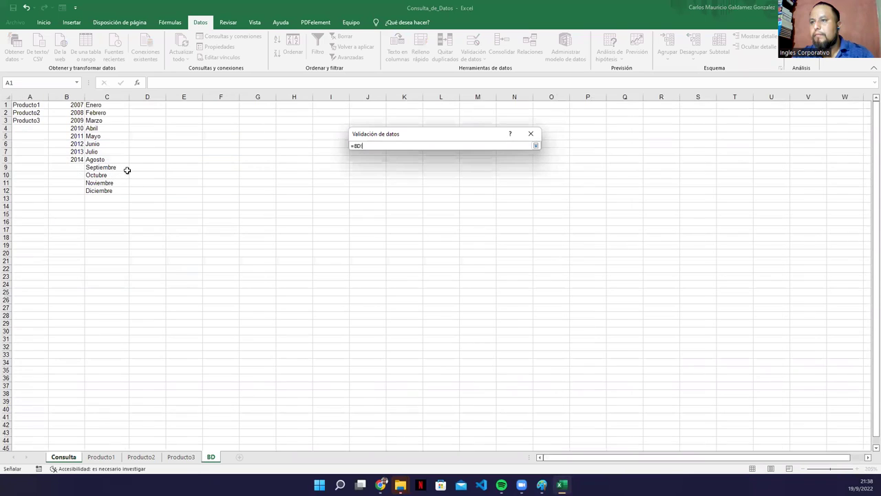
left_click_drag(88, 105, 132, 190)
left_click(537, 146)
left_click(482, 264)
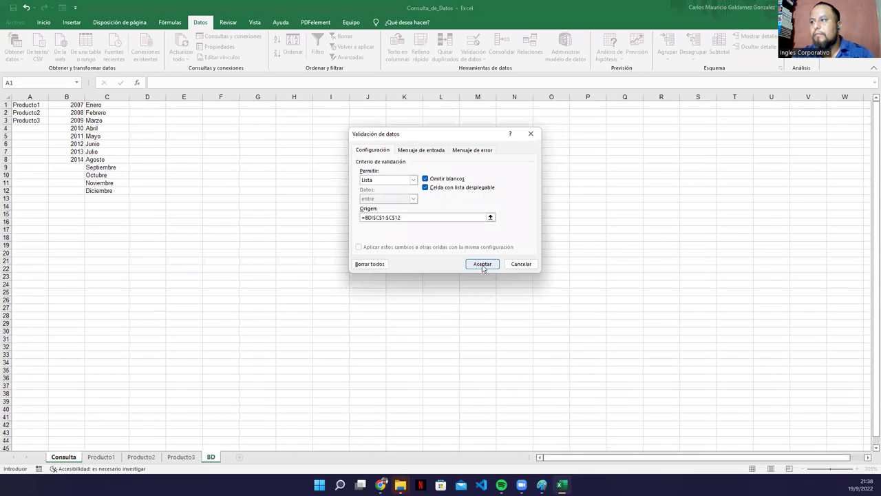
- Choose Producto1 from the product list in B3 and 2009 from the final year list in C4
left_click(210, 147)
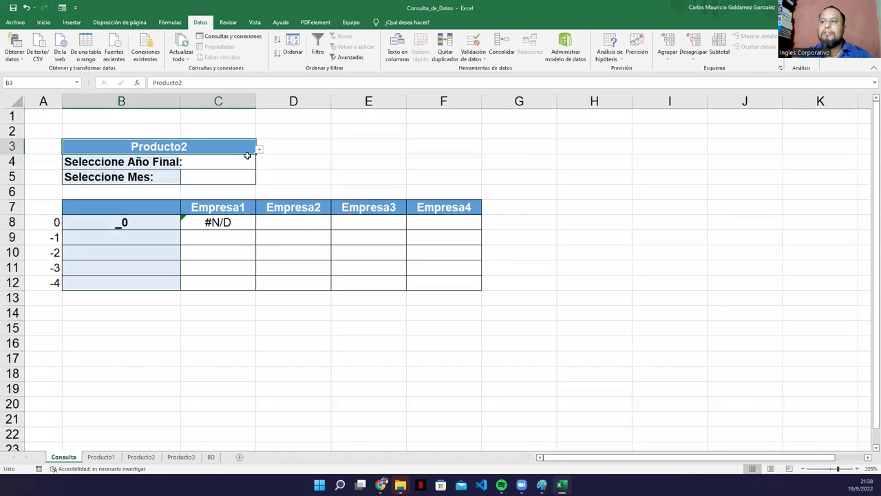
left_click(260, 149)
left_click(174, 161)
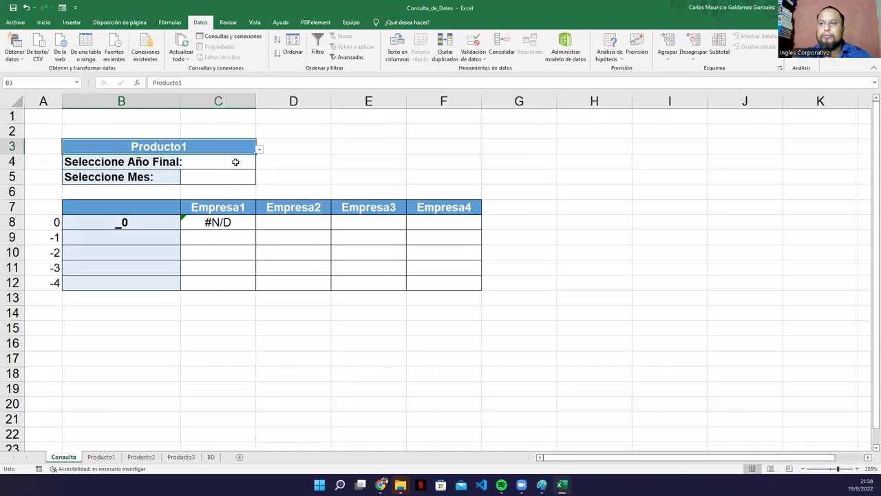
left_click(252, 162)
left_click(258, 164)
left_click(233, 166)
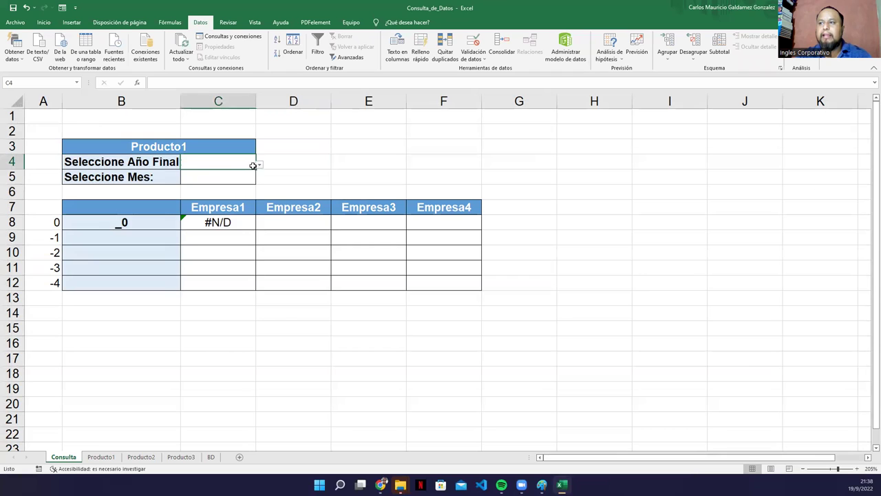
left_click(259, 164)
left_click(209, 203)
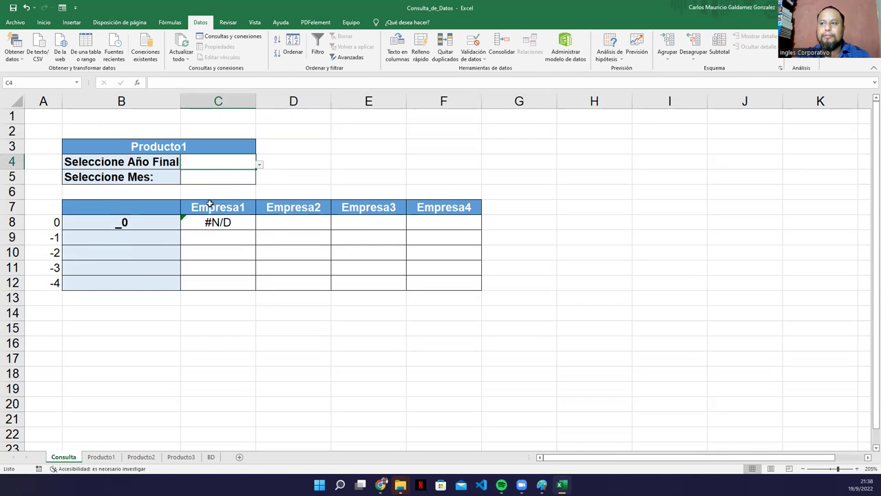
- Choose Febrero from the month list in C5
left_click(246, 178)
left_click(259, 179)
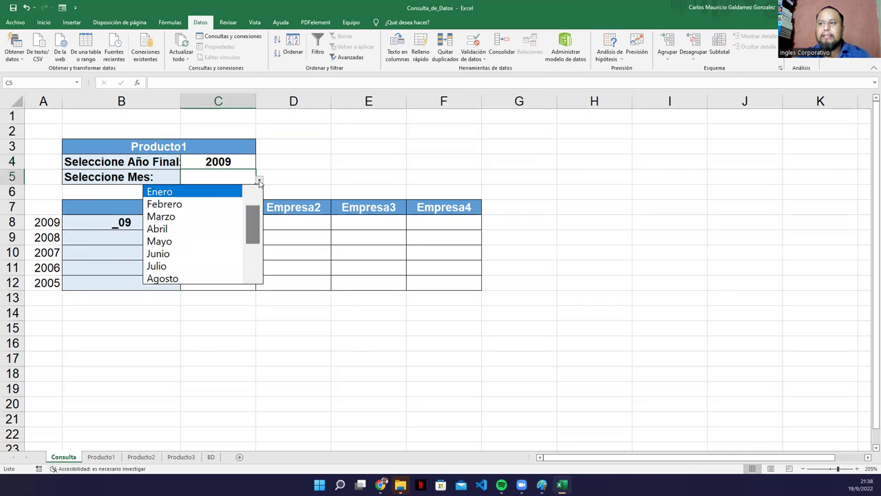
left_click(205, 204)
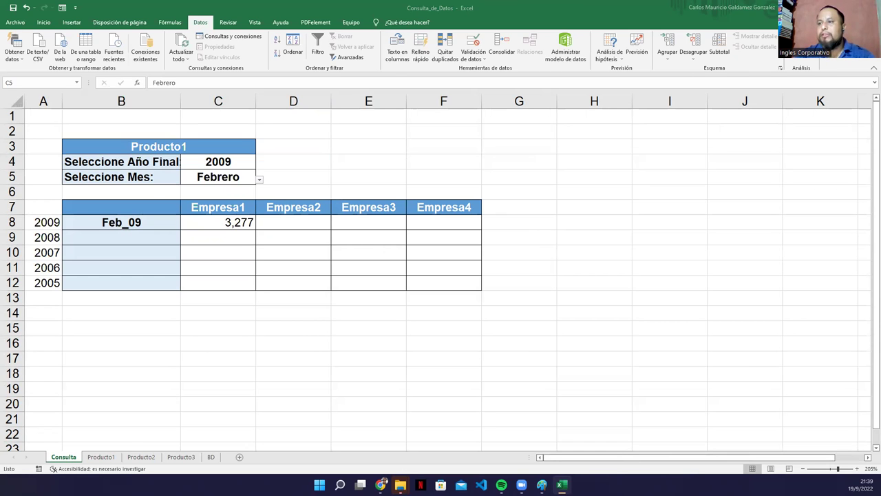
- Examine the INDICE formula in C8 on the Consulta sheet, including its INDIRECTO and CONCATENAR parts and the $C$1 to $G$97 range limits
key("F2")
left_click(205, 221)
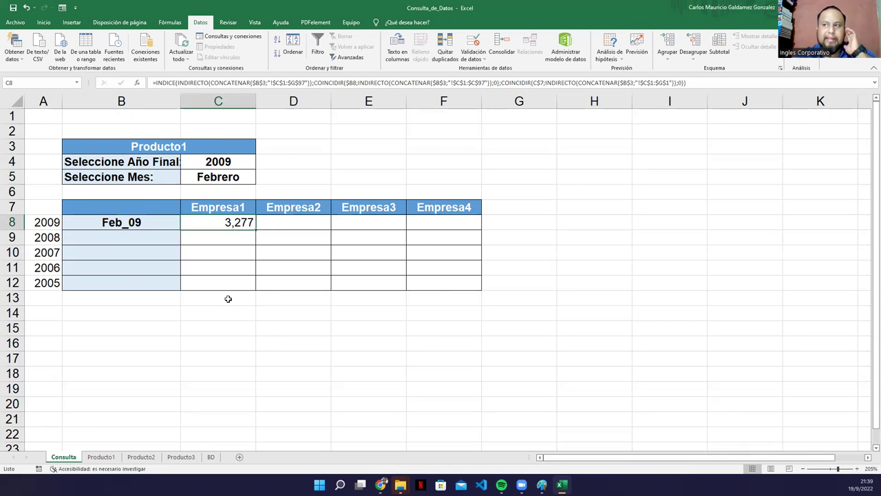
left_click(280, 225)
left_click(232, 221)
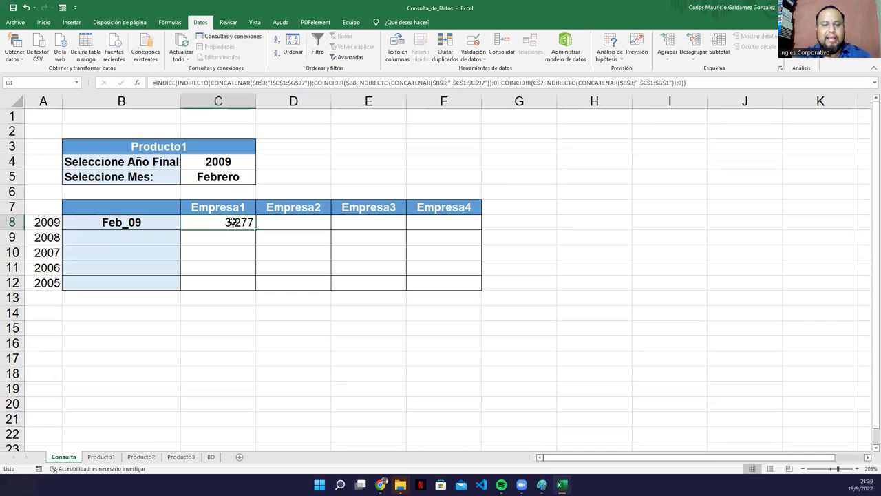
double_click(232, 221)
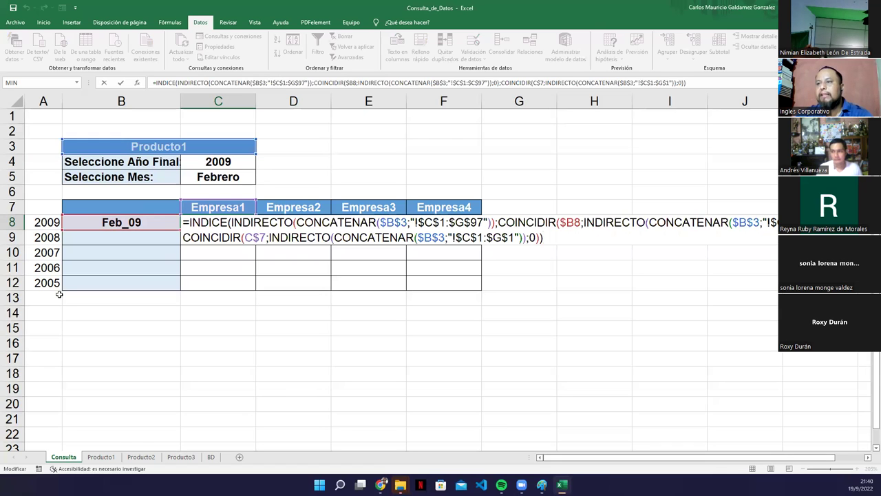
left_click(209, 222)
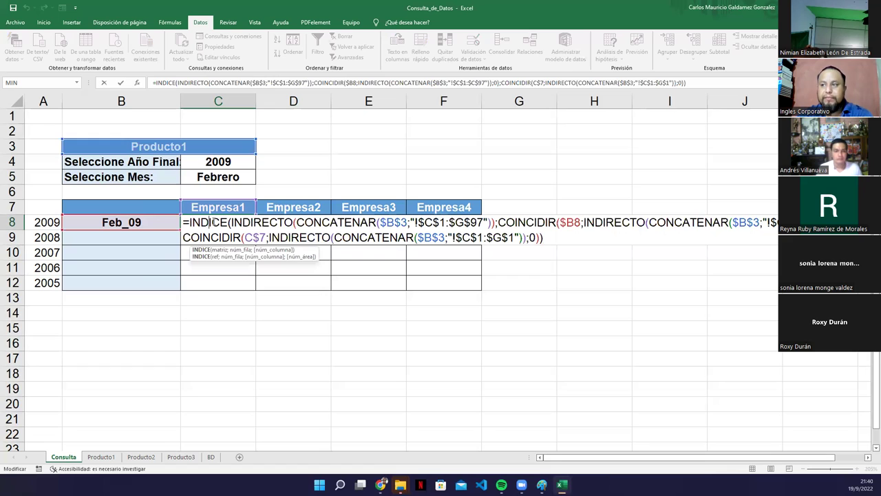
left_click(233, 222)
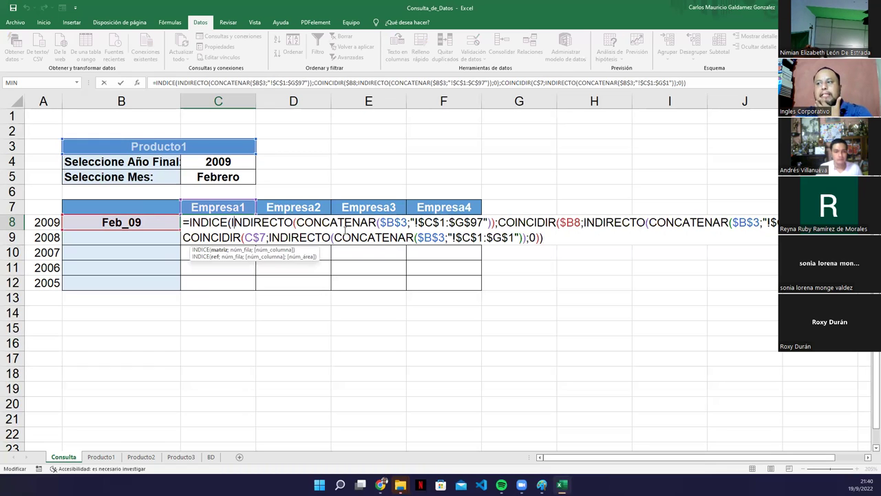
left_click(380, 226)
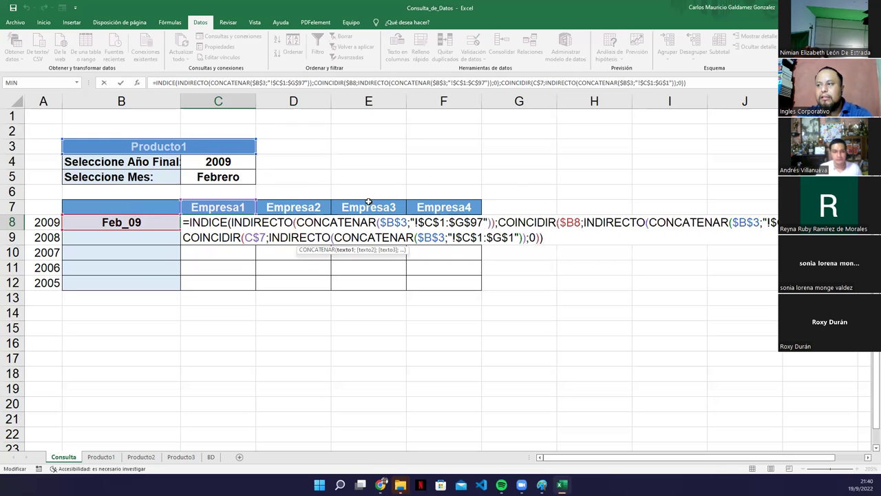
left_click_drag(412, 222, 446, 222)
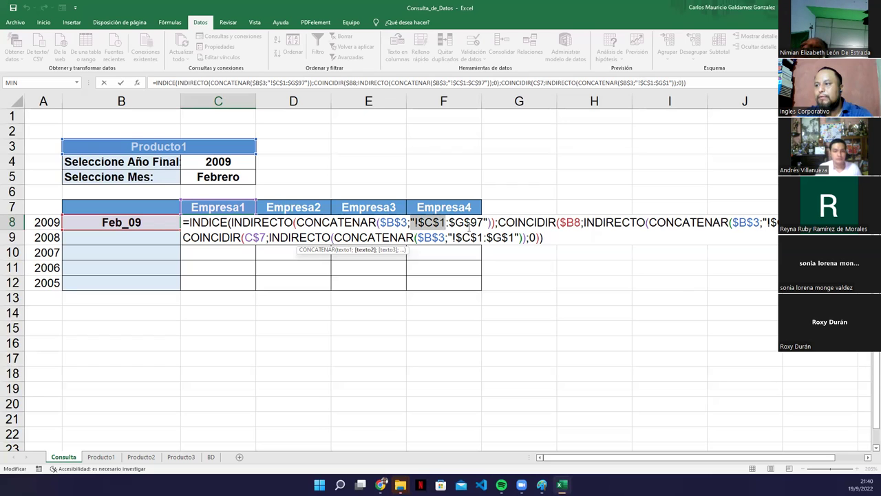
left_click_drag(449, 222, 484, 222)
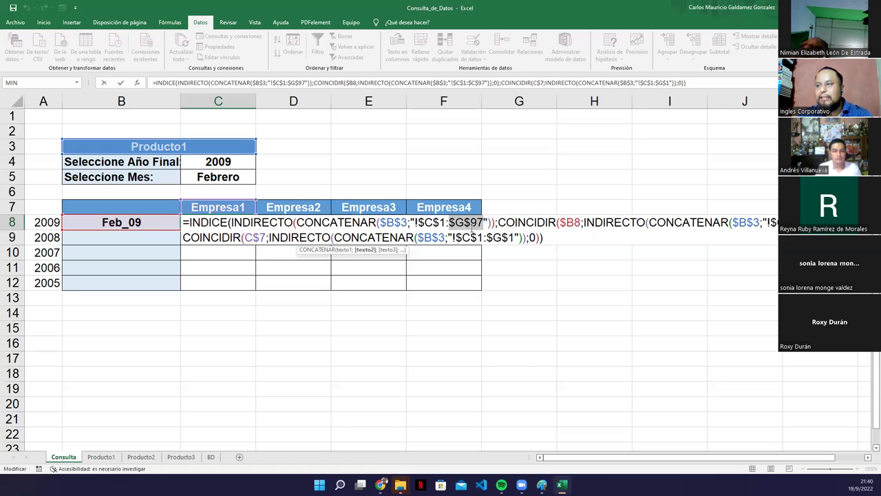
left_click(465, 222)
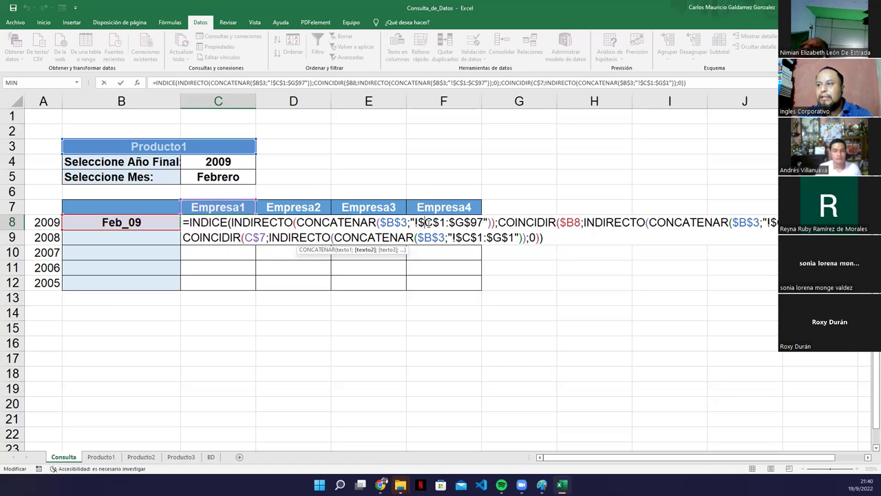
left_click(201, 118)
left_click(209, 140)
left_click(215, 117)
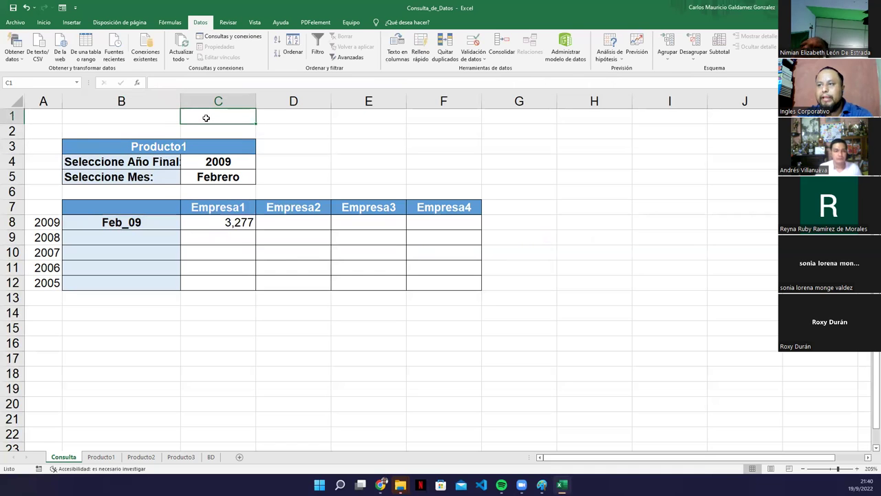
- Inspect how C8's first CONCATENAR joins the product name in $B$3 with the range text "!$C$1:$G$97", leaving the formula unchanged
left_click(214, 223)
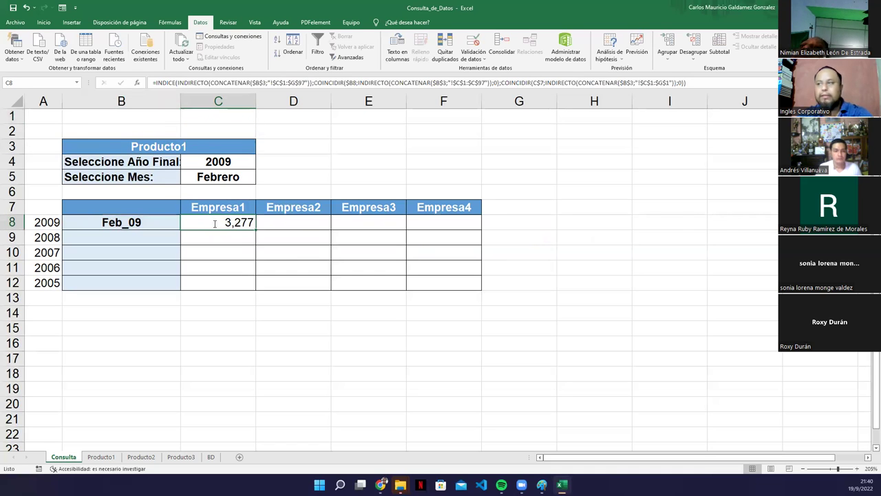
double_click(215, 223)
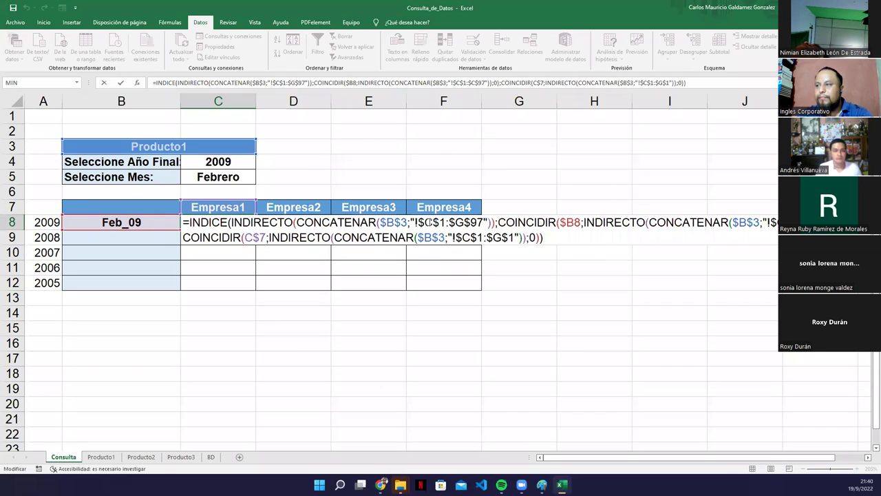
left_click(427, 222)
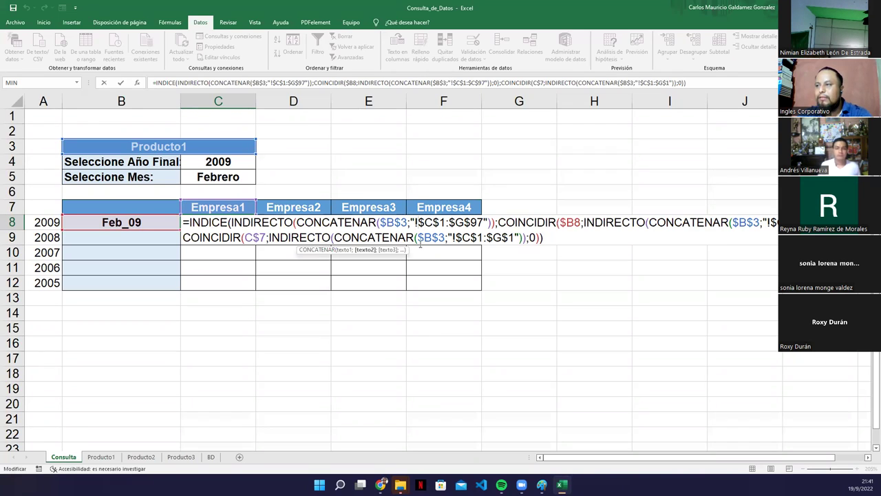
left_click(417, 222)
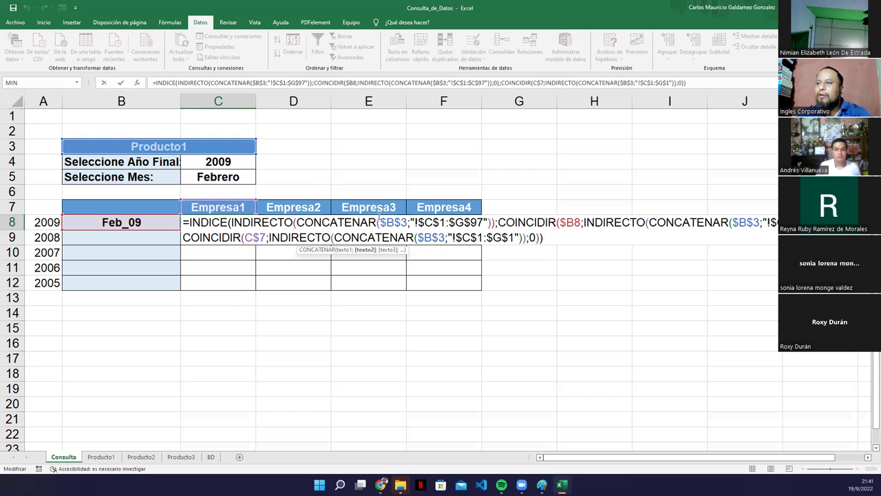
left_click_drag(380, 221, 486, 222)
left_click(412, 222)
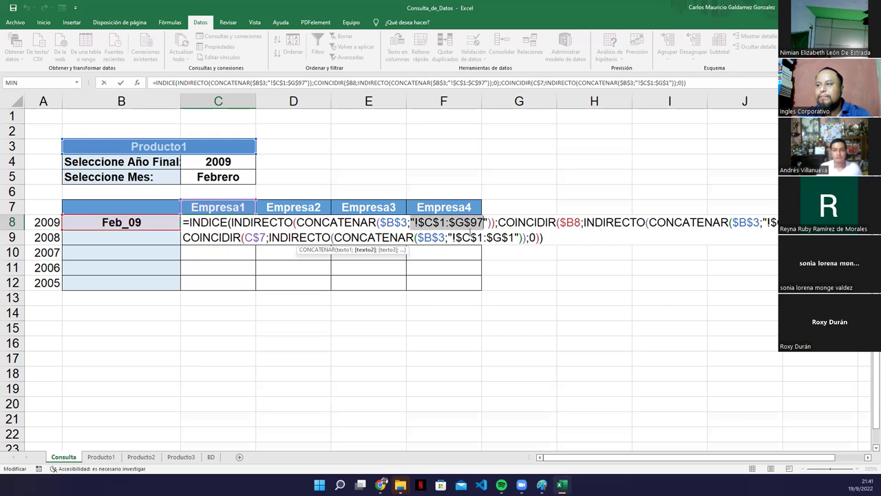
key("shift+Right")
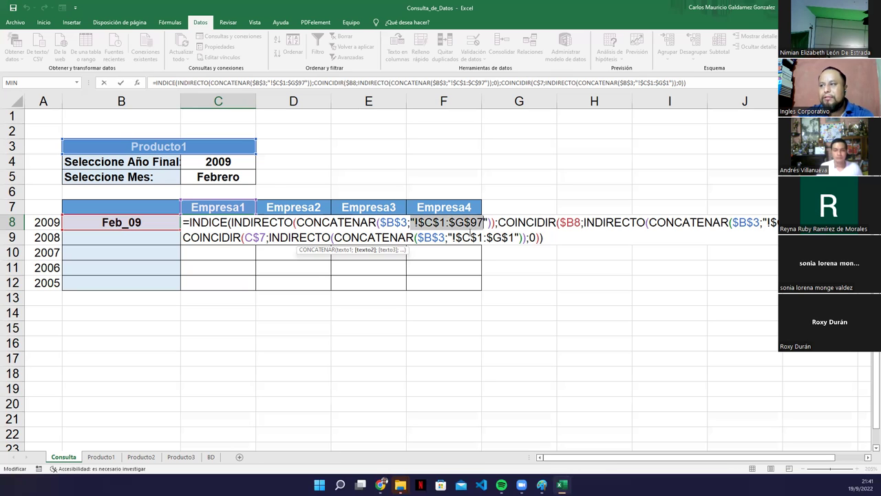
key("Escape")
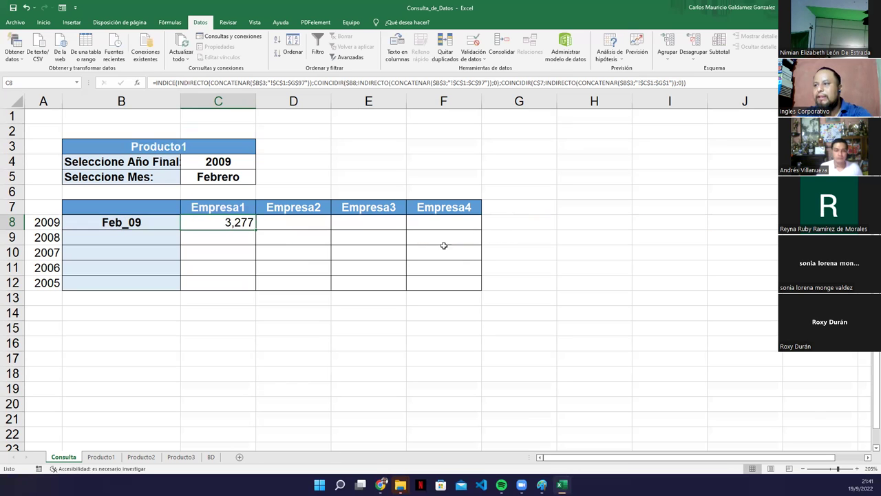
- Compare the data layout of the Producto1, Producto2 and Producto3 sheets, and check the Fecha column's formula on Producto1
left_click(102, 456)
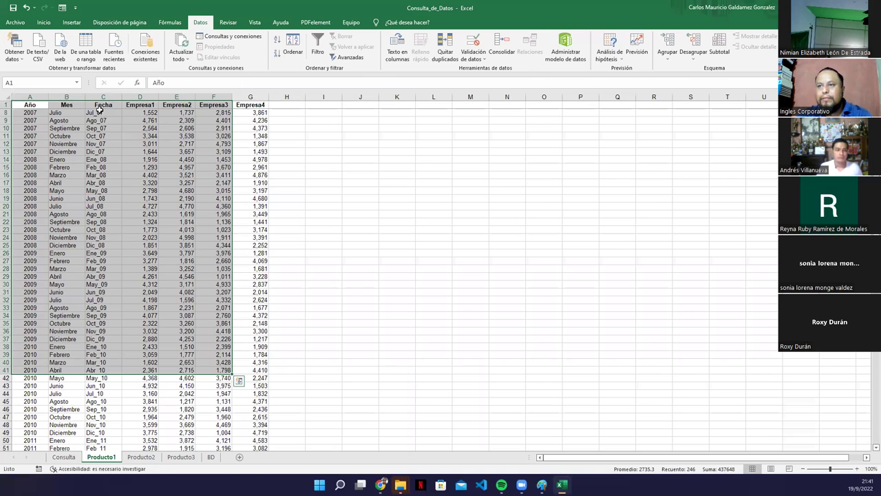
left_click(137, 460)
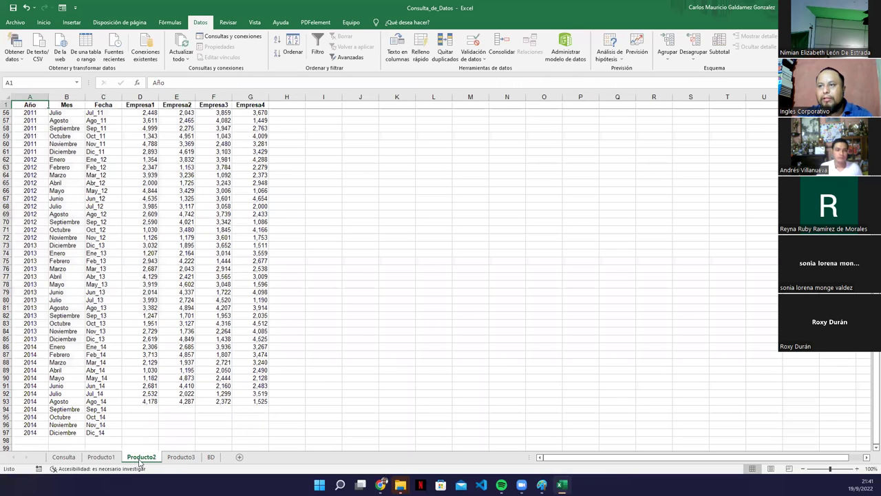
left_click(179, 458)
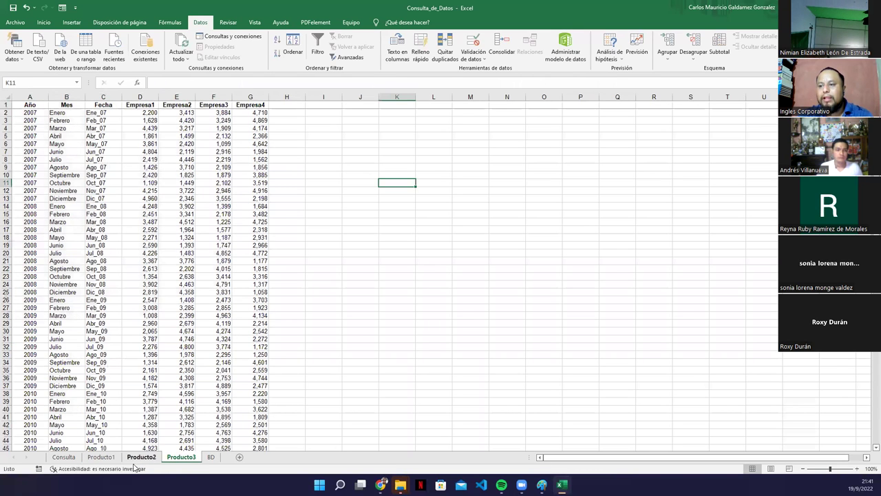
left_click(141, 457)
scroll(177, 351, "down", 3)
scroll(199, 346, "up", 7)
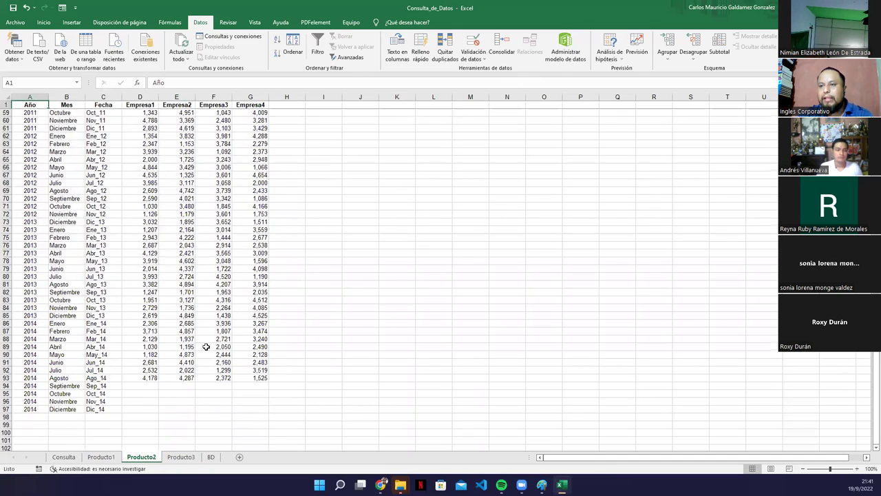
scroll(213, 364, "up", 6)
scroll(178, 362, "up", 8)
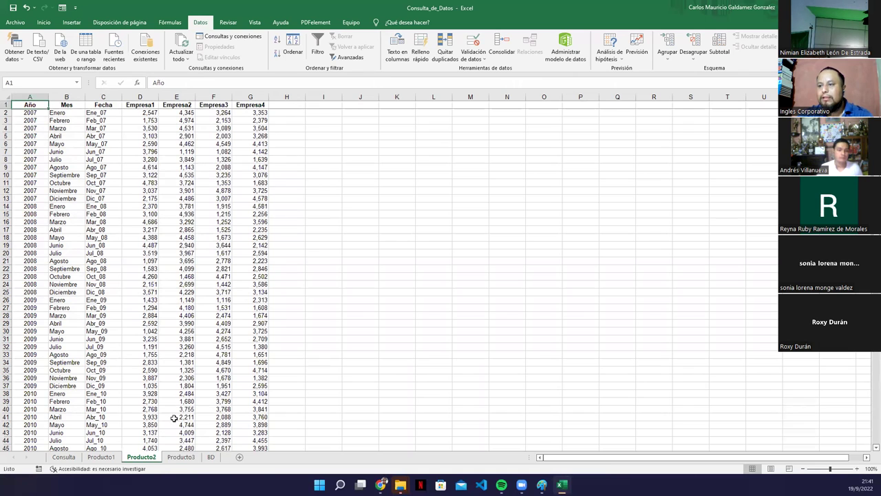
left_click(180, 457)
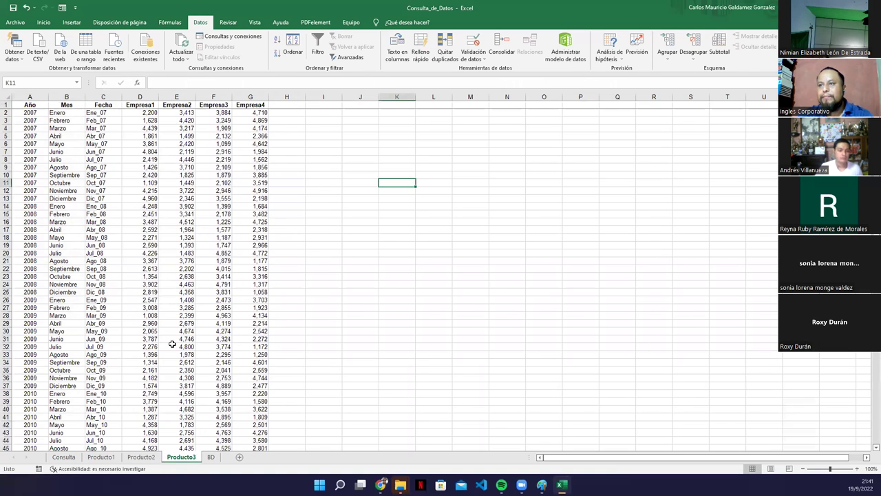
left_click(141, 457)
scroll(121, 383, "down", 2)
scroll(121, 383, "down", 2)
scroll(121, 384, "up", 4)
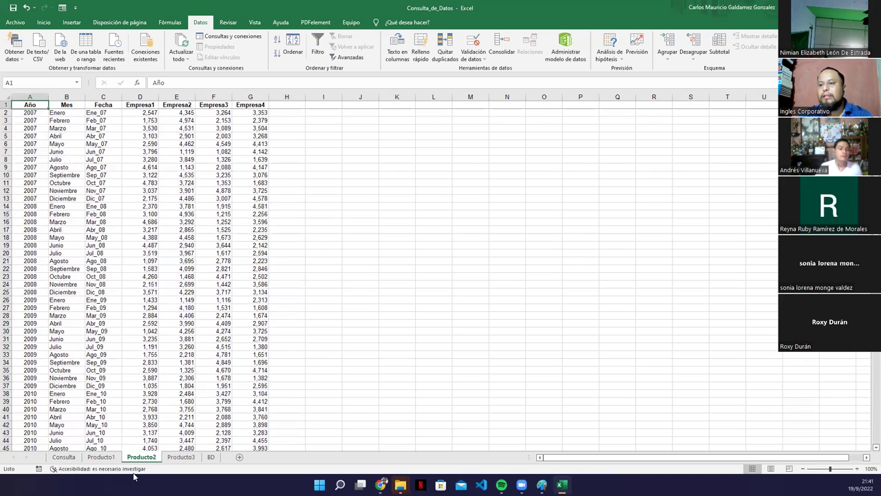
left_click(101, 457)
scroll(97, 275, "up", 2)
left_click(115, 282)
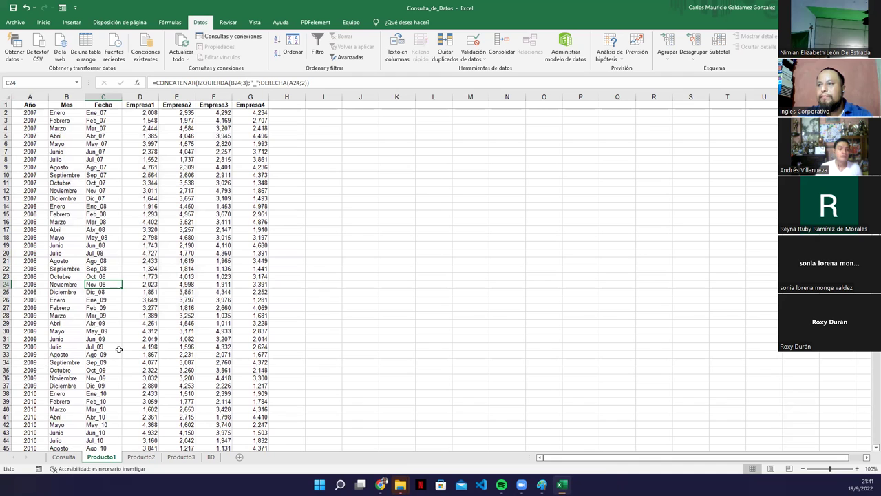
- Return to the Consulta sheet and review the date key formula in B8 and the lookup formula in C8
left_click(63, 457)
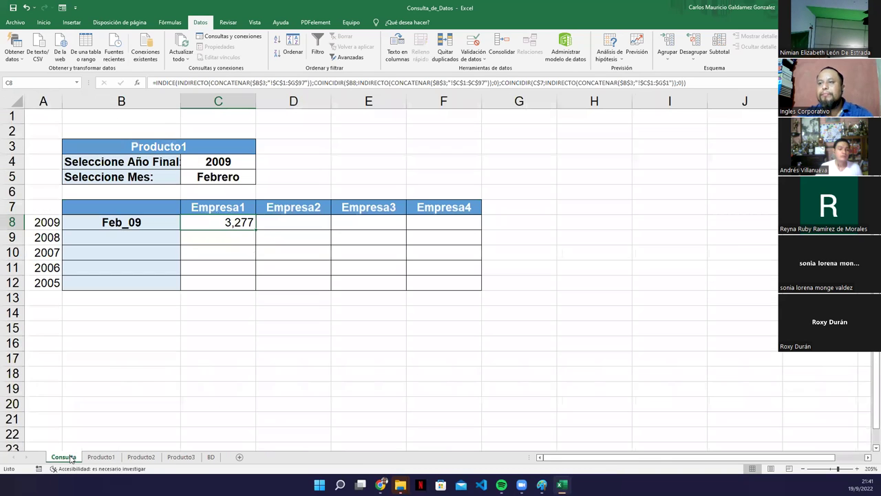
left_click(144, 218)
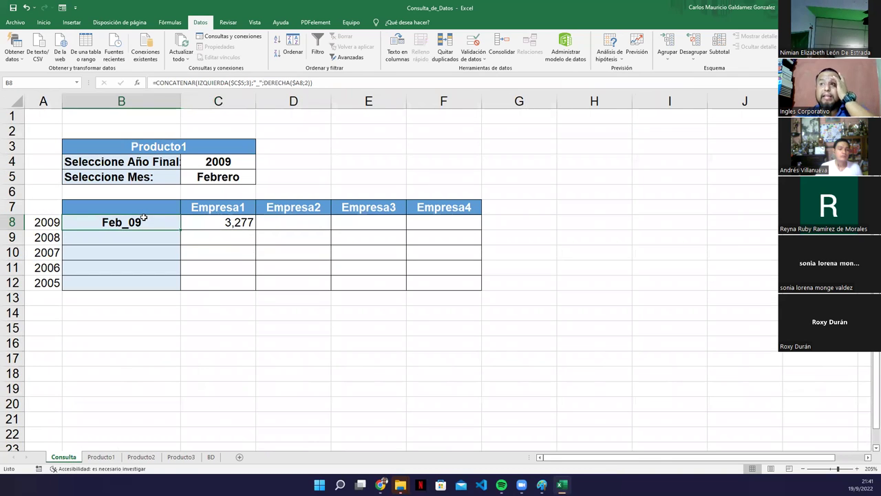
left_click(210, 222)
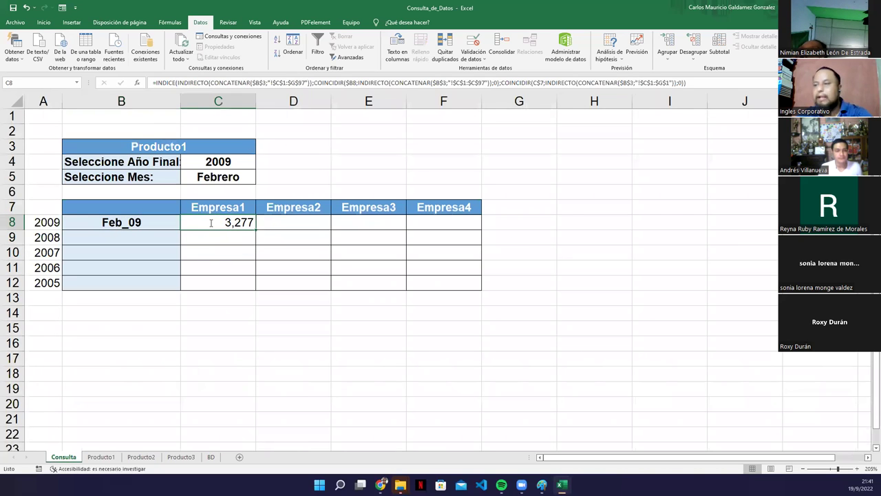
double_click(211, 223)
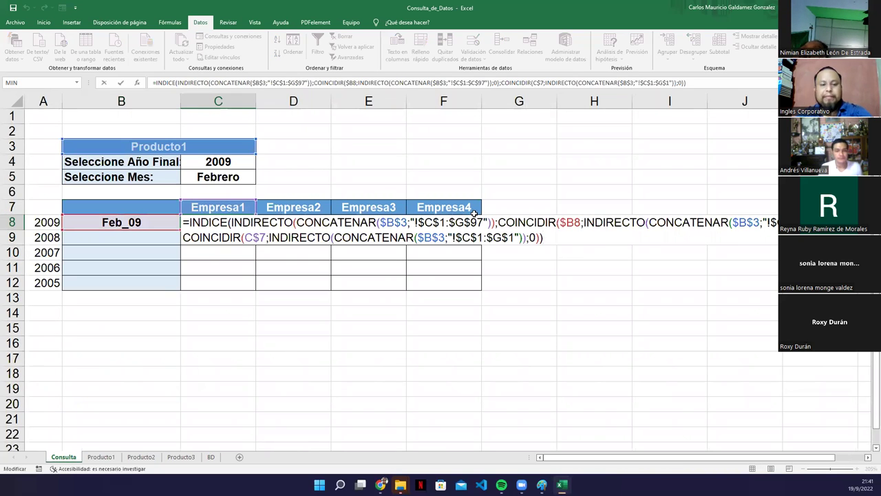
key("Return")
- Examine how IZQUIERDA in B8's date key formula takes the first 3 characters of the month in $C$5
left_click(154, 221)
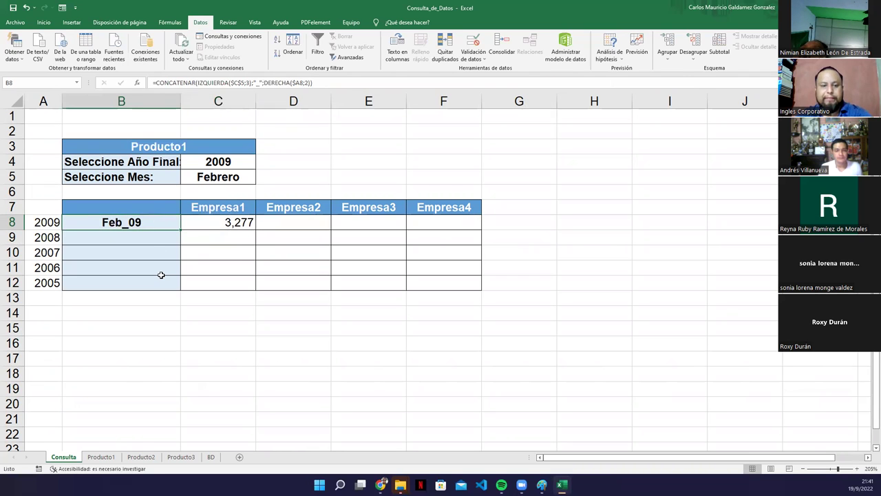
key("F2")
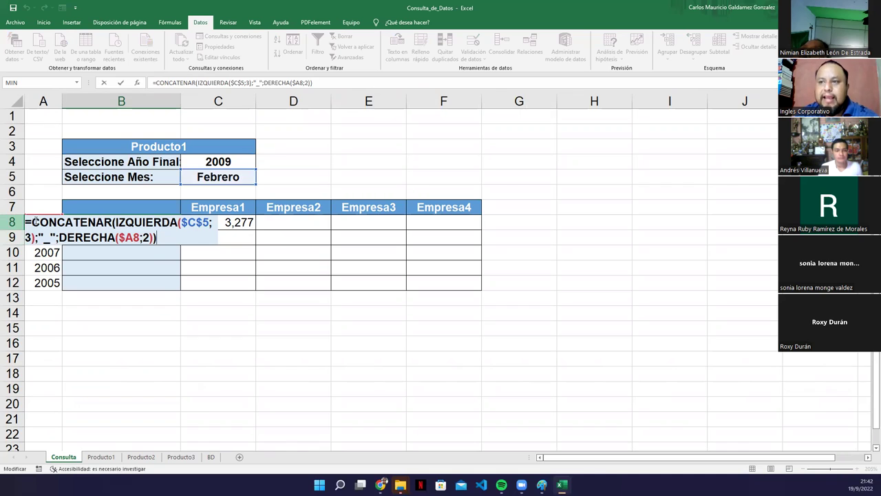
left_click_drag(32, 222, 178, 221)
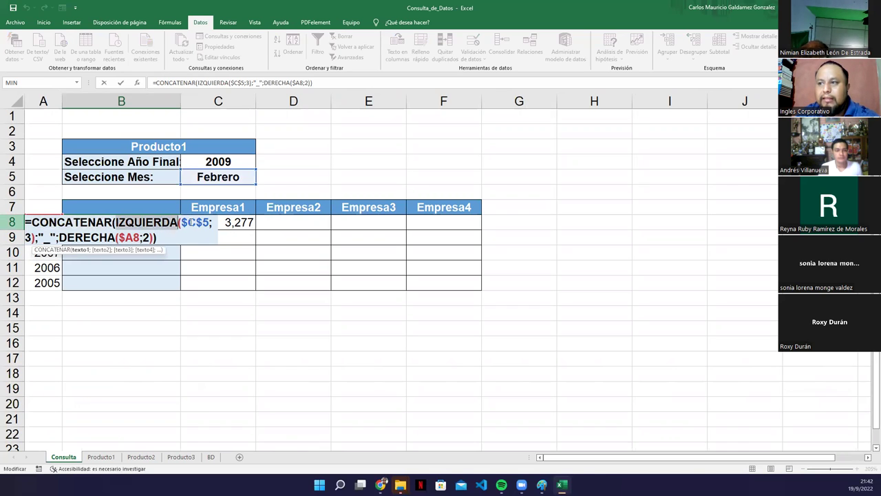
left_click(178, 222)
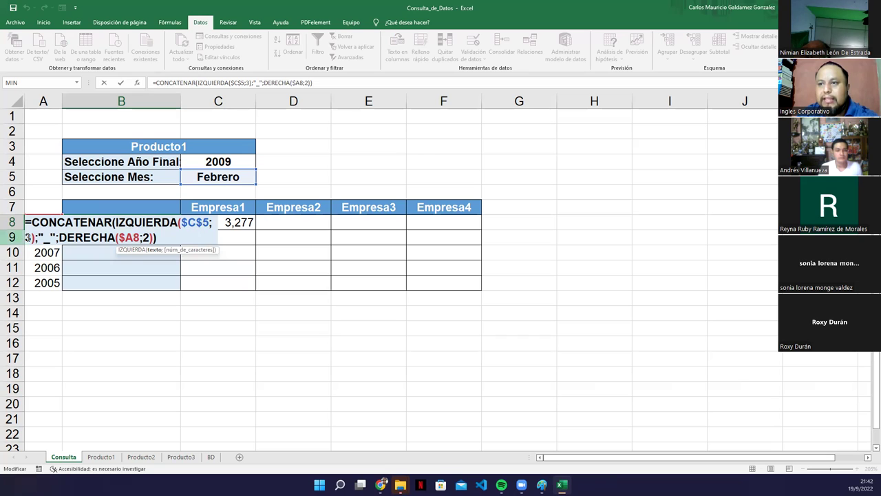
left_click(27, 237)
key("shift+Right")
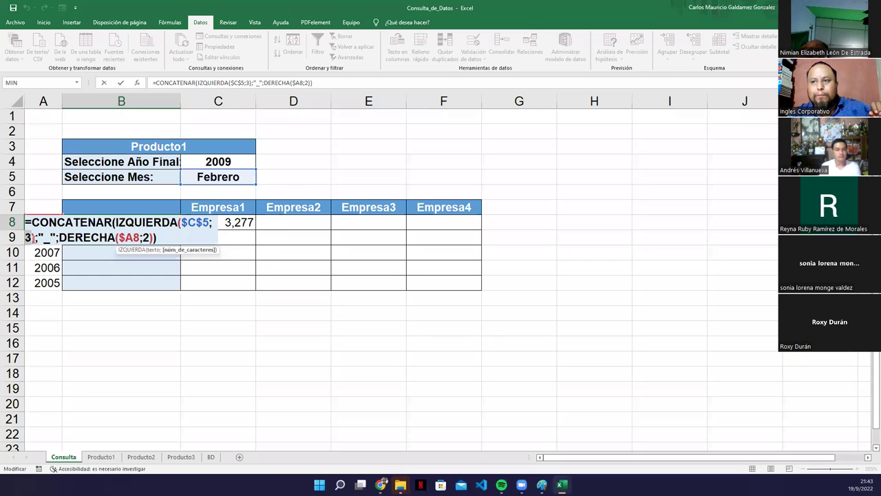
- Inspect the "_" separator and the DERECHA($A8;2) part of B8's CONCATENAR formula, leaving the formula unchanged
left_click(38, 238)
left_click_drag(32, 221, 117, 222)
left_click_drag(39, 237, 54, 240)
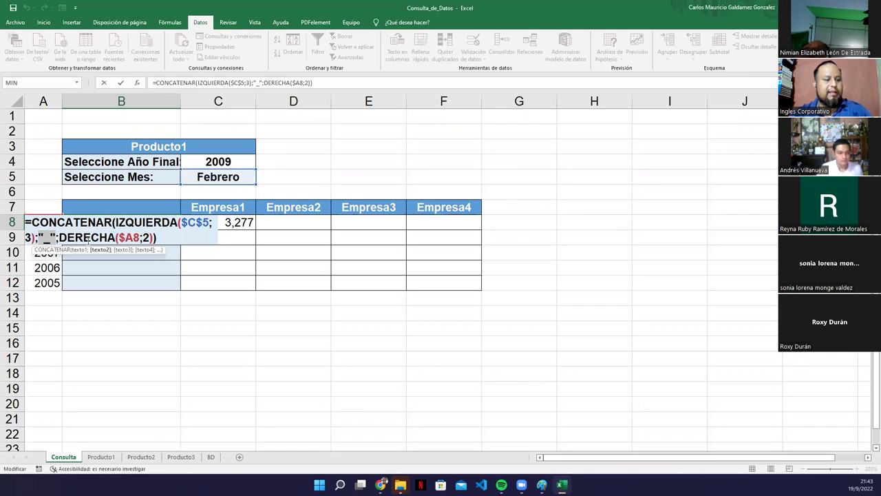
left_click(55, 237)
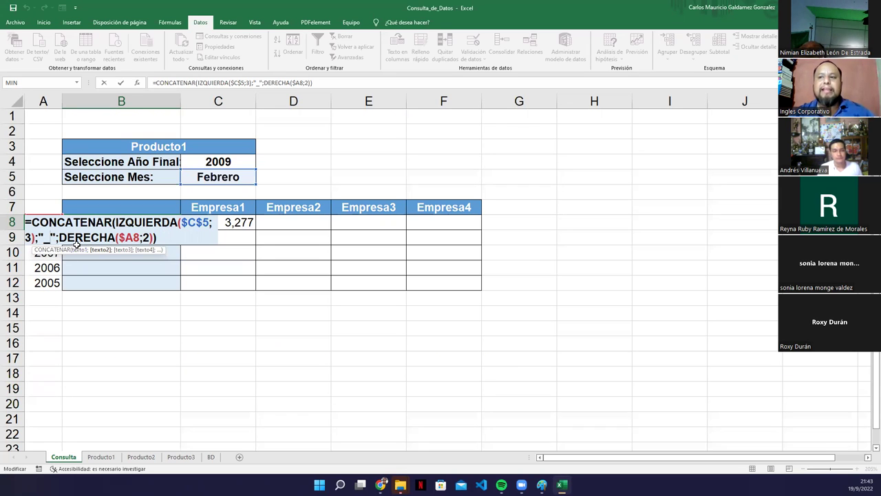
left_click_drag(60, 237, 159, 237)
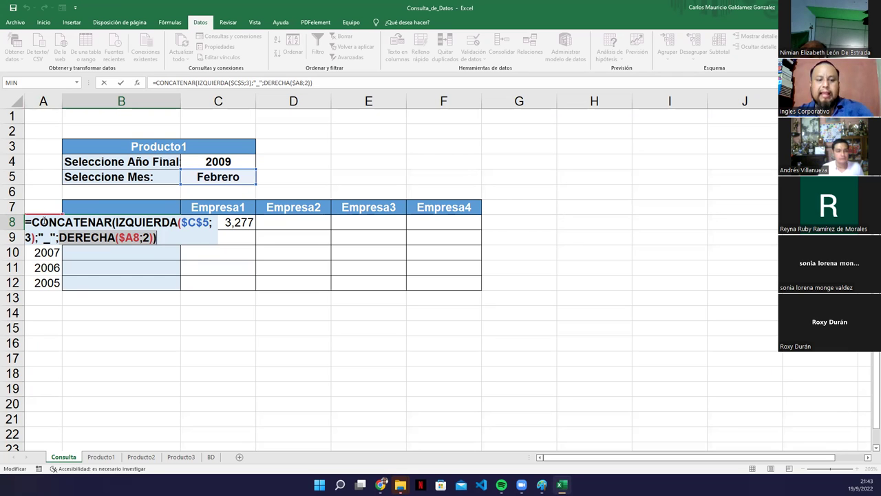
key("ctrl+Return")
- Set the final year in C4 to 2008 and check how the helper years in A8:A12 respond
left_click_drag(43, 229, 44, 285)
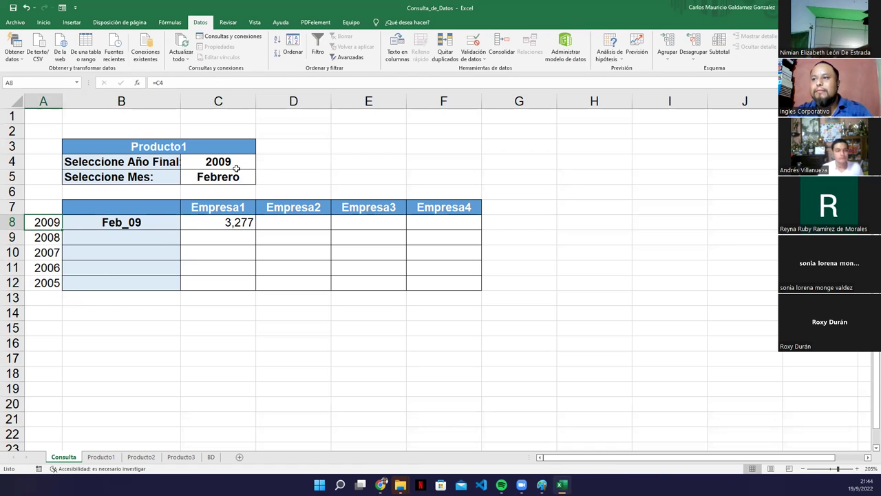
left_click(236, 165)
left_click(260, 164)
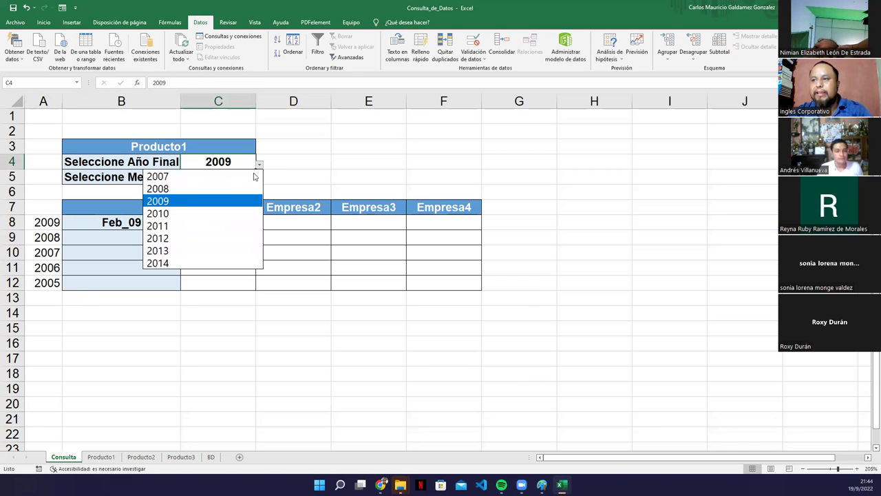
left_click(224, 188)
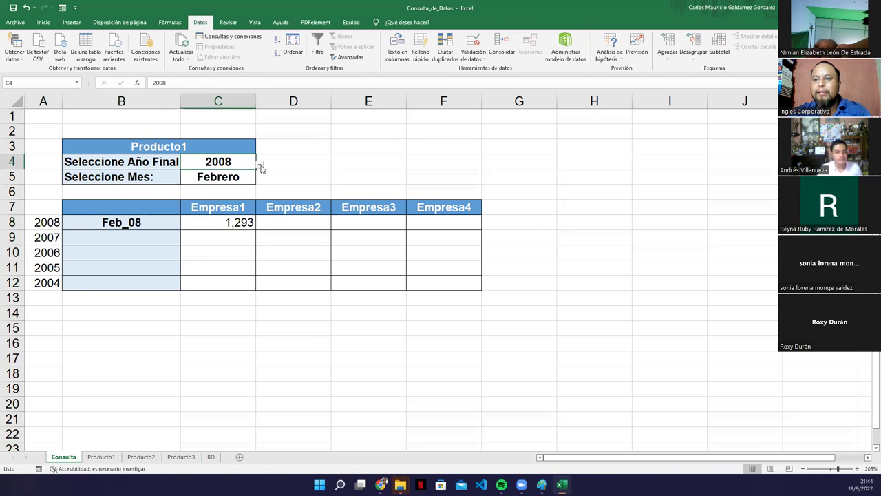
left_click(59, 235)
left_click(55, 255)
left_click(53, 268)
left_click(53, 282)
left_click(52, 227)
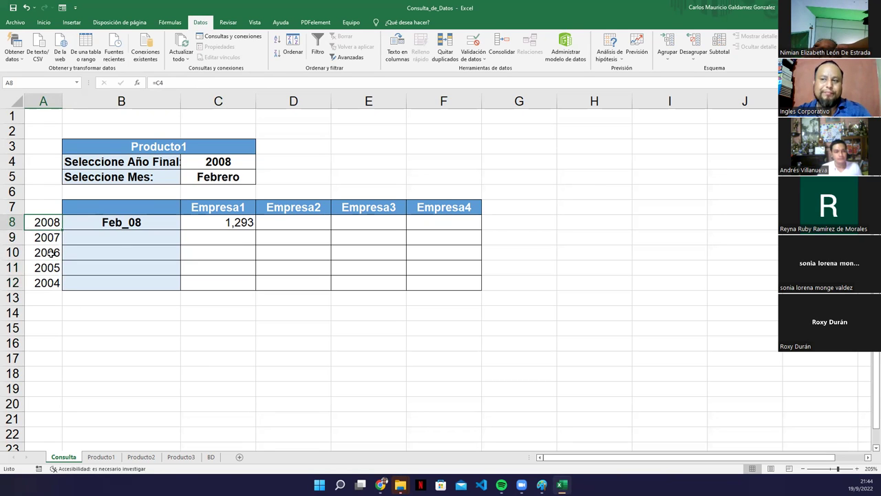
- Set the final year in C4 to 2009
left_click(239, 163)
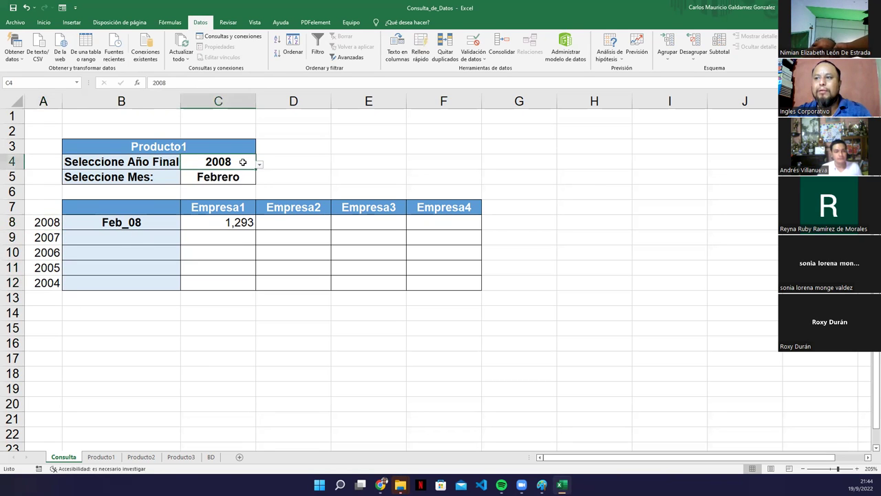
left_click(261, 165)
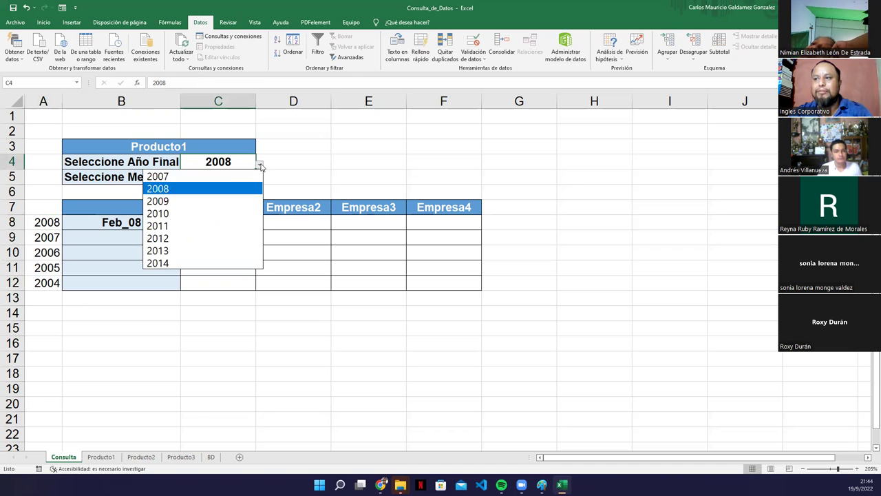
left_click(232, 198)
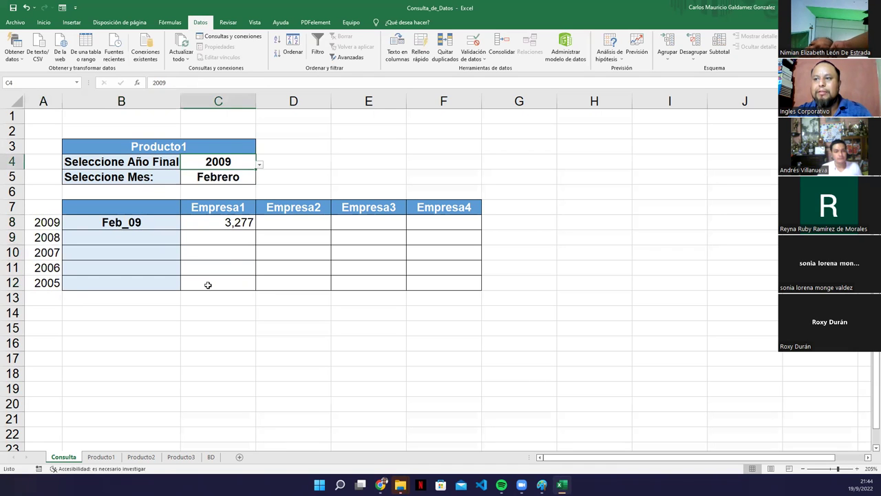
- Review the 2-character argument of DERECHA in B8's formula and the helper year in A8 that it references
left_click(112, 223)
key("F2")
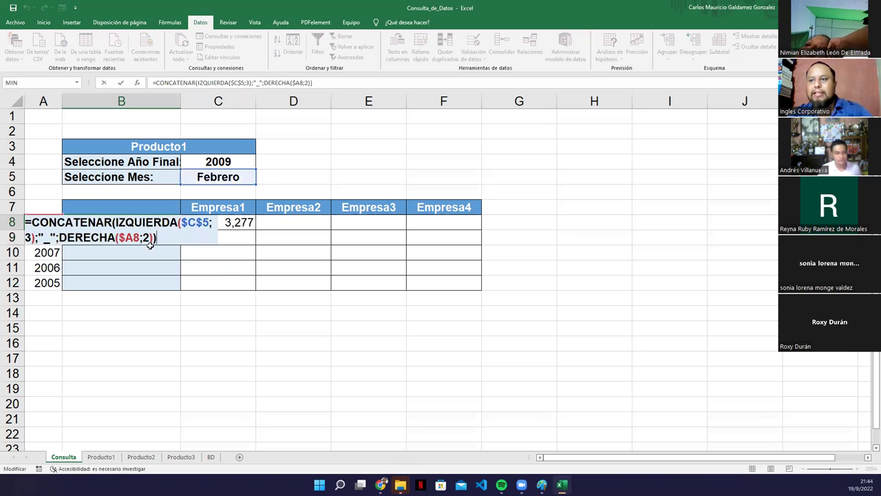
left_click(150, 237)
key("Return")
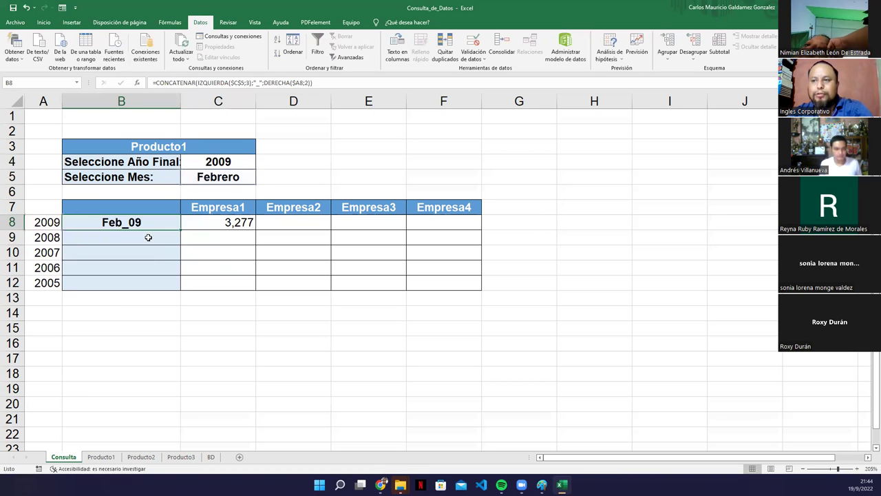
left_click(47, 237)
left_click(46, 221)
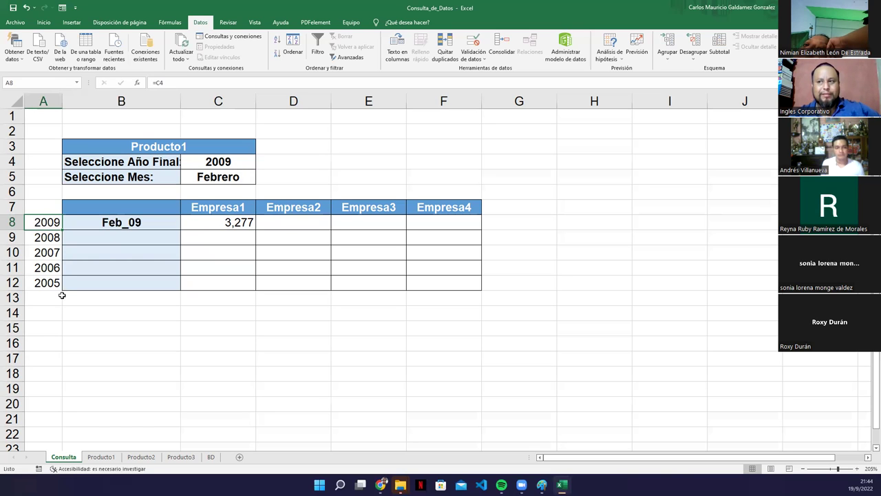
- Compare B8's date key formula with the helper year formulas down to A12
left_click(110, 224)
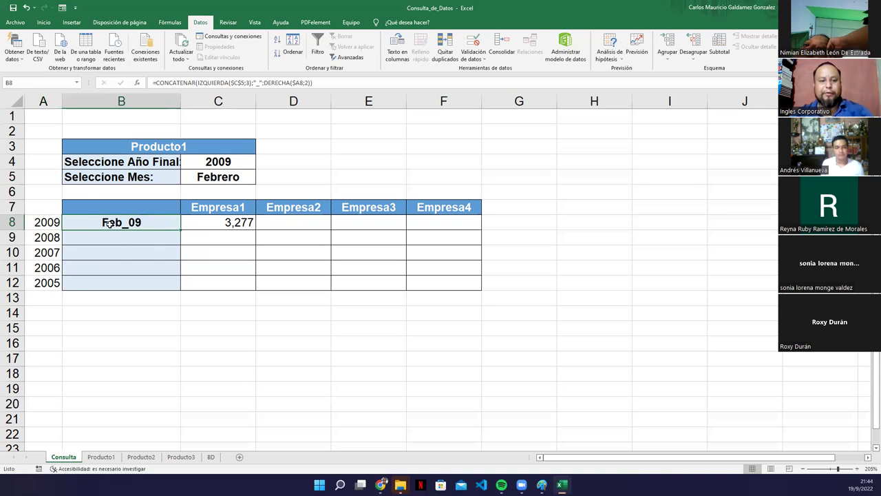
double_click(110, 224)
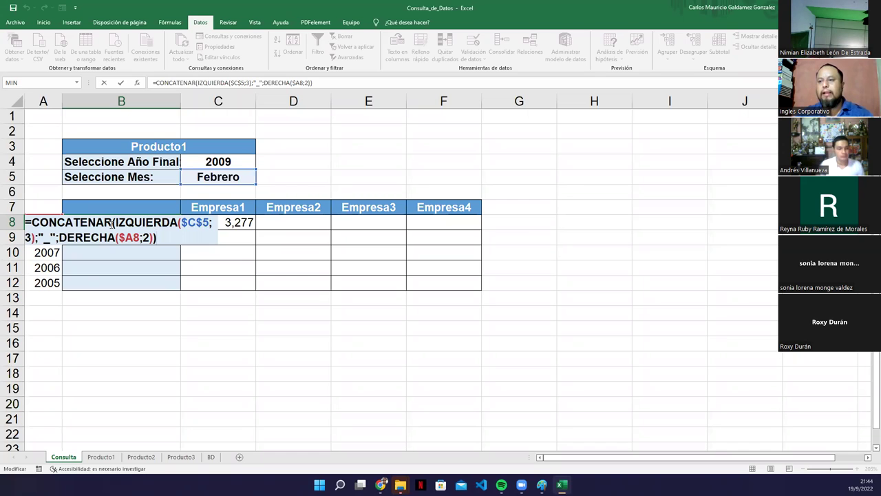
left_click(40, 267)
key("ctrl+Down")
key("ctrl+Down")
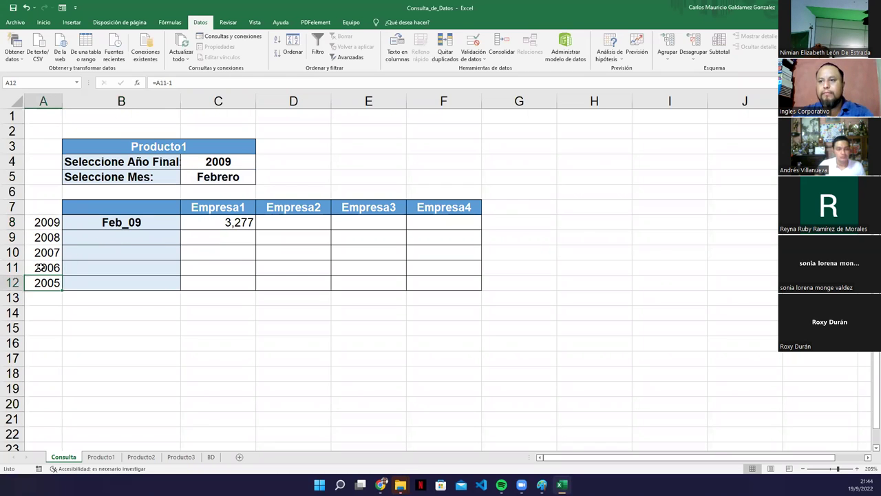
key("ctrl+Up")
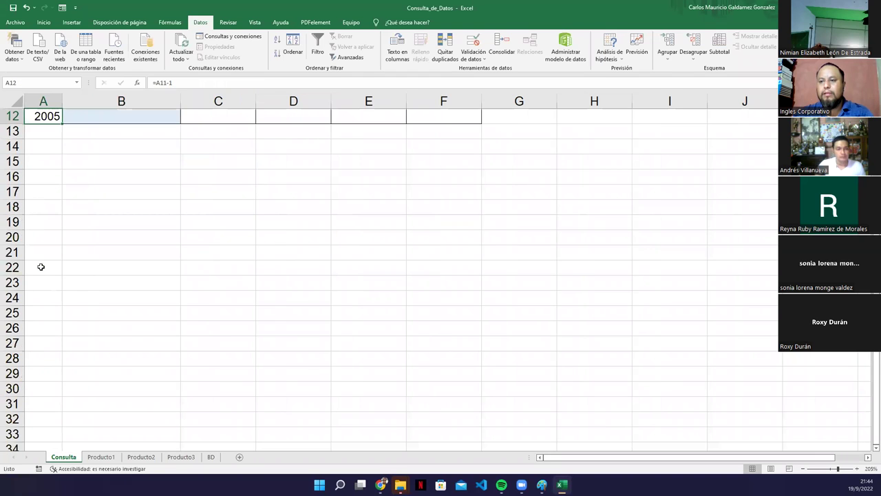
scroll(103, 192, "up", 4)
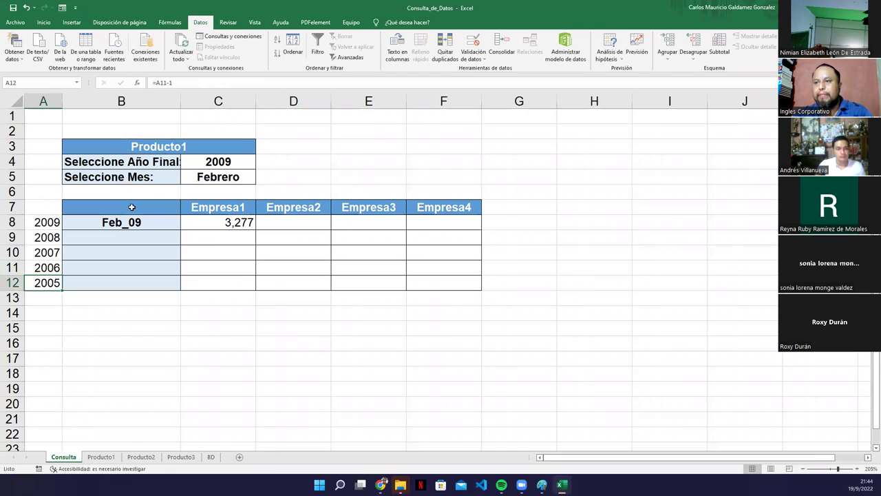
- Inspect C8's INDICE formula, relating its matrix argument to the INDIRECTO and CONCATENAR part that builds the product sheet range
left_click(211, 223)
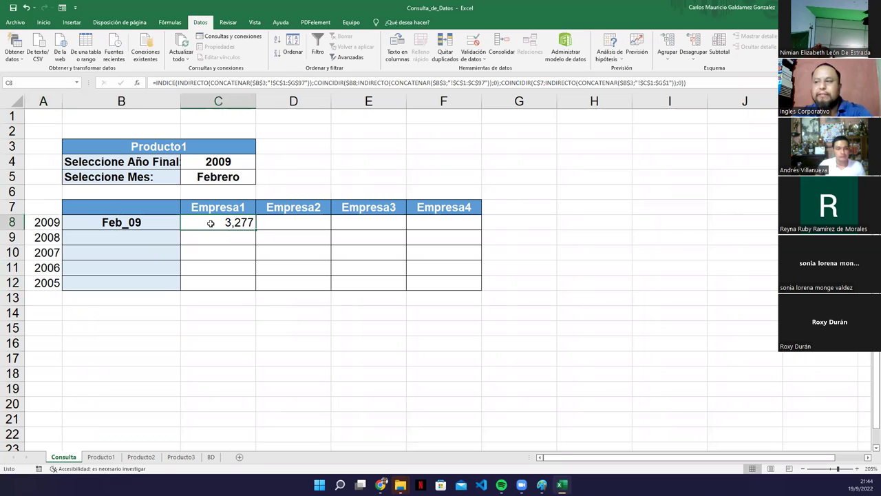
double_click(211, 223)
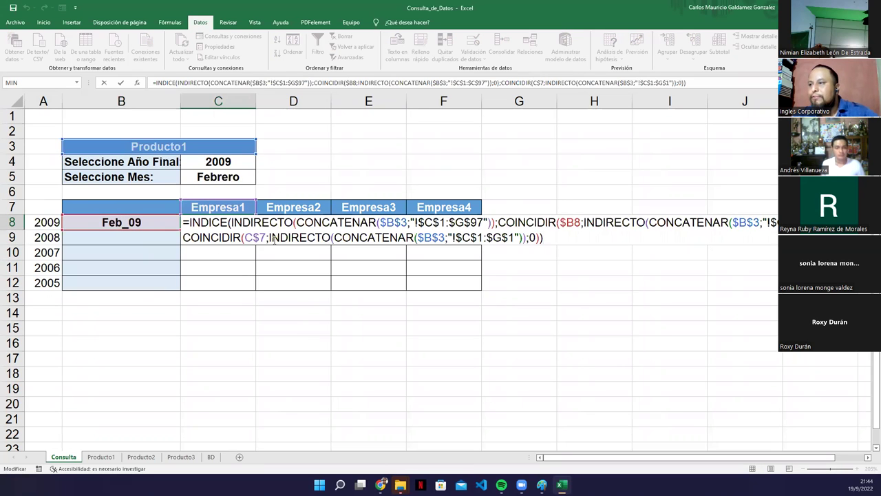
double_click(199, 222)
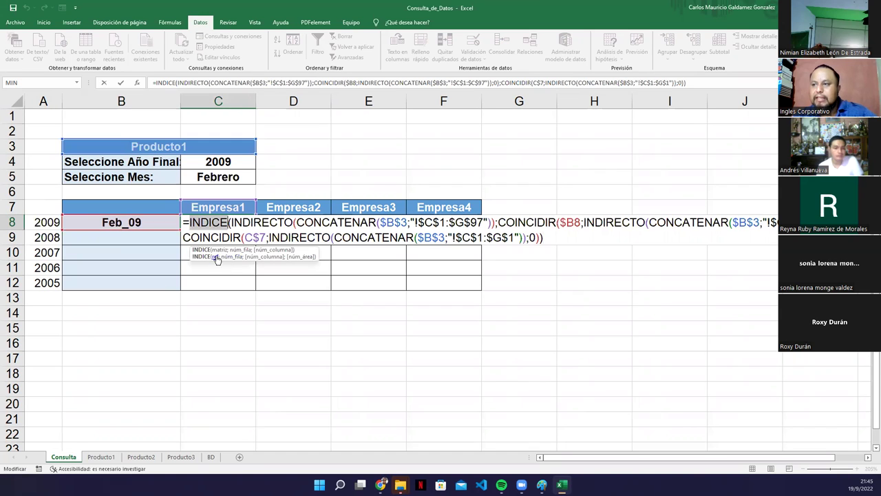
left_click(242, 223)
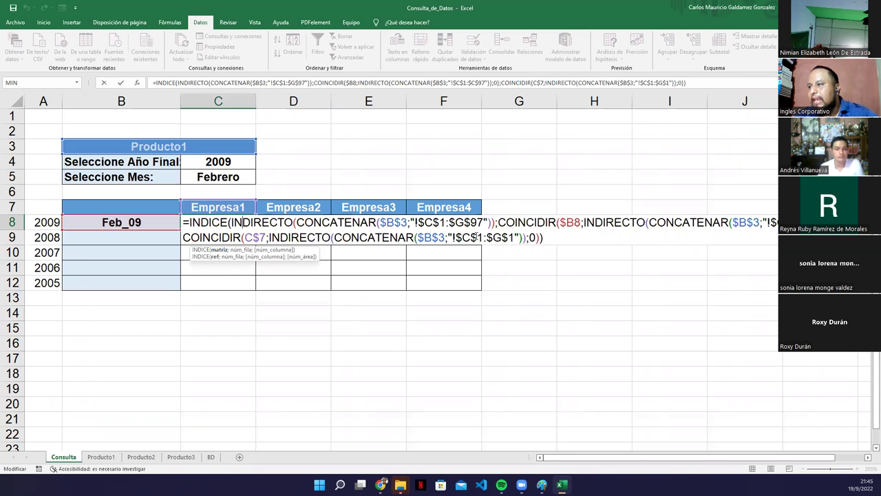
mouse_move(497, 224)
left_mouse_down()
mouse_move(233, 222)
mouse_move(490, 225)
left_mouse_up()
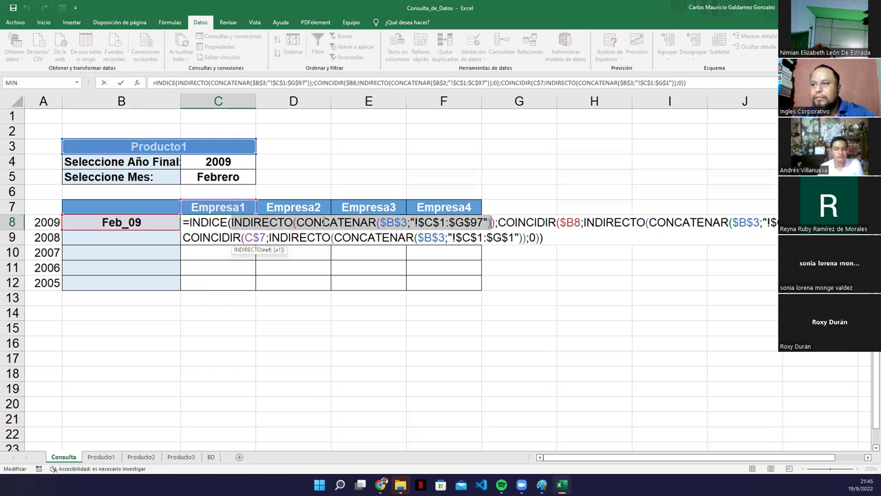
left_click(320, 222)
left_click(280, 222)
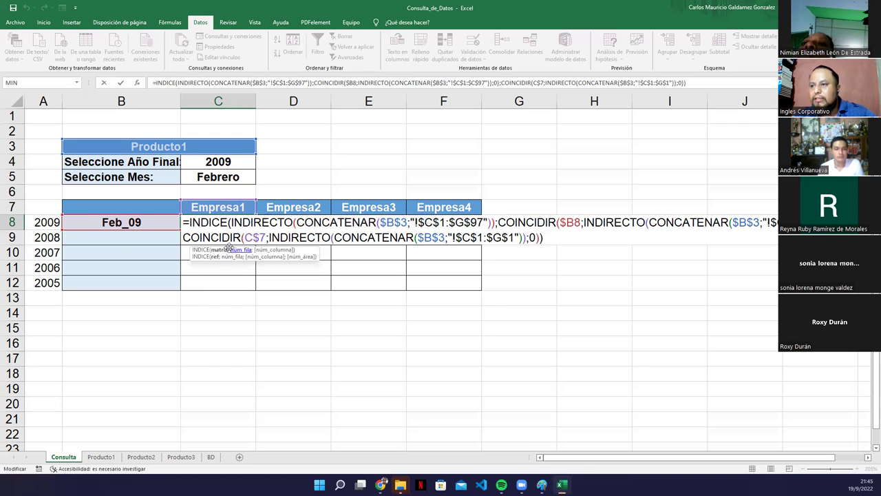
left_click_drag(298, 223, 432, 225)
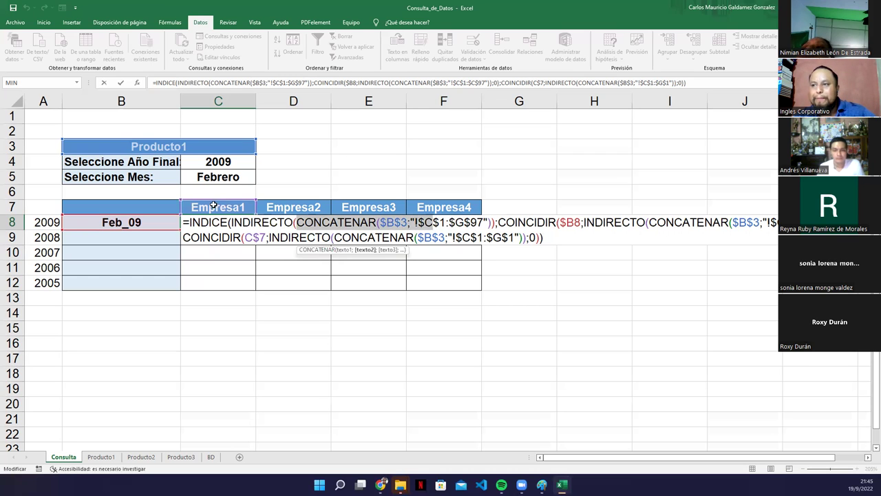
- Check on Producto1 where the $C$1:$G$97 range ends, discard the accidental formula edit, and reopen C8's formula on Consulta
left_click(100, 457)
left_click(95, 114)
key("ctrl+Down")
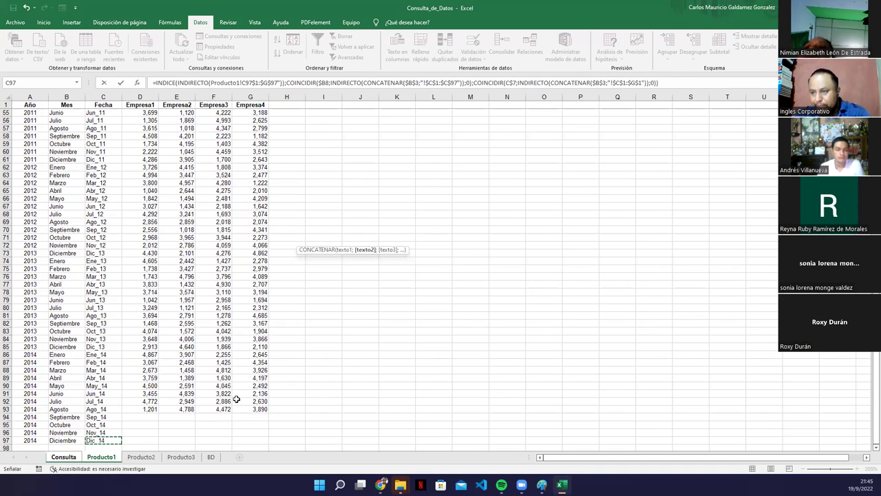
left_click(252, 439)
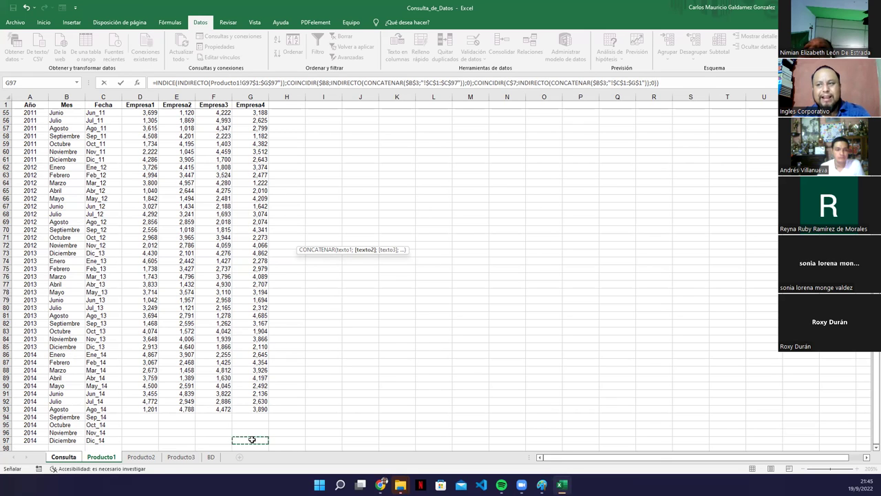
left_click(68, 457)
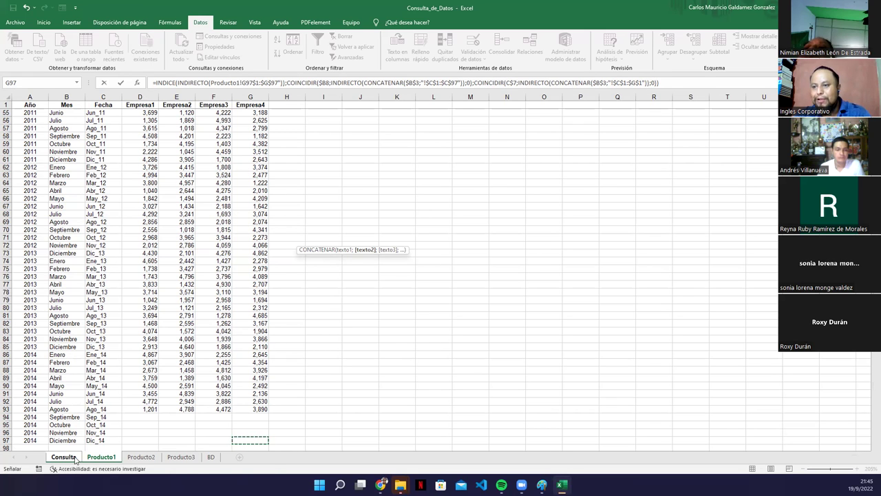
key("Escape")
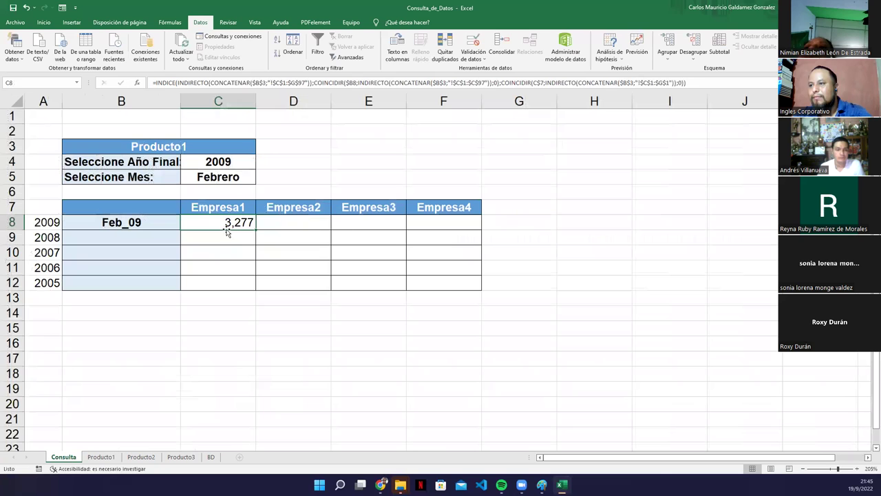
double_click(219, 226)
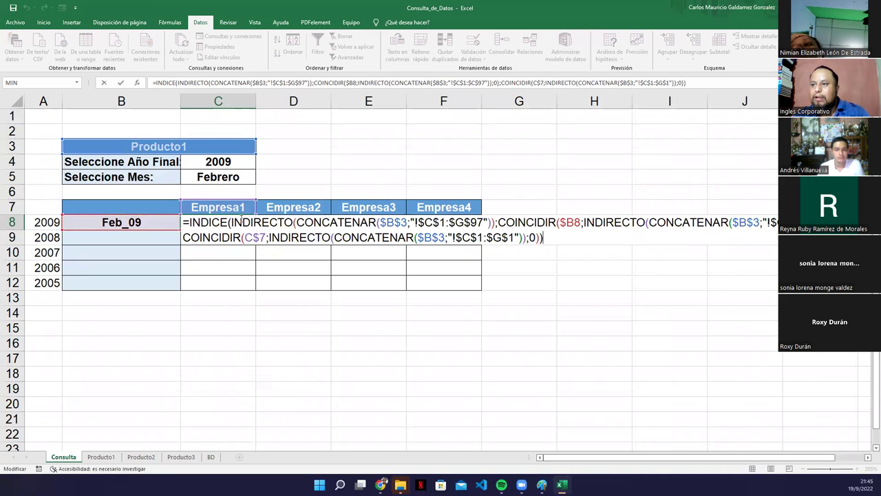
- Examine the row argument of C8's INDICE formula: COINCIDIR looking up $B8 in the INDIRECTO range $C$1:$C$97 with match type 0
left_click(265, 222)
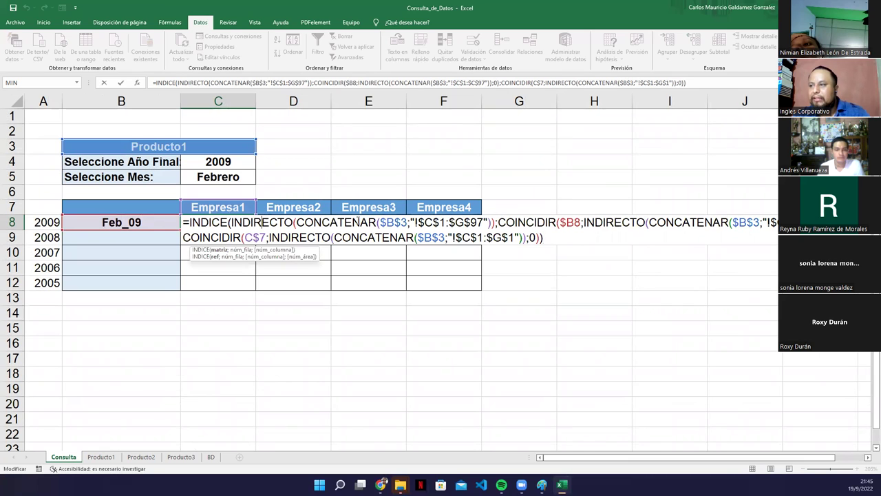
mouse_move(495, 222)
left_mouse_down()
mouse_move(543, 221)
mouse_move(497, 221)
left_mouse_up()
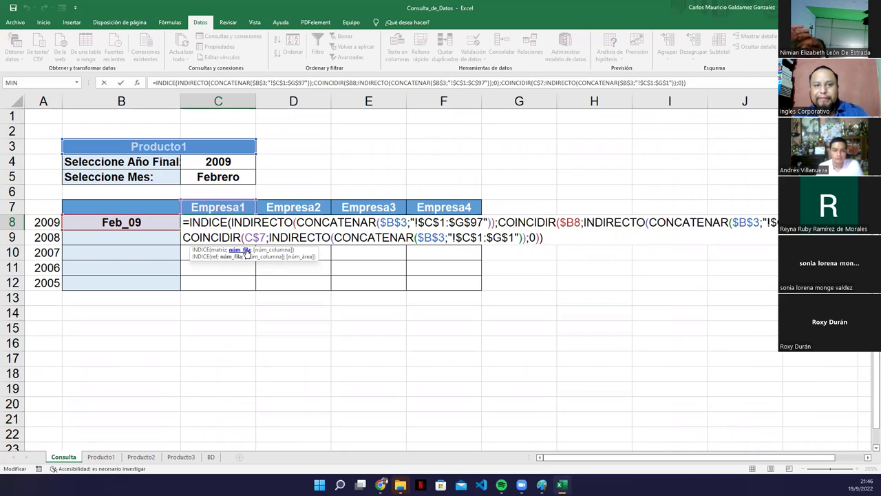
left_click(525, 222)
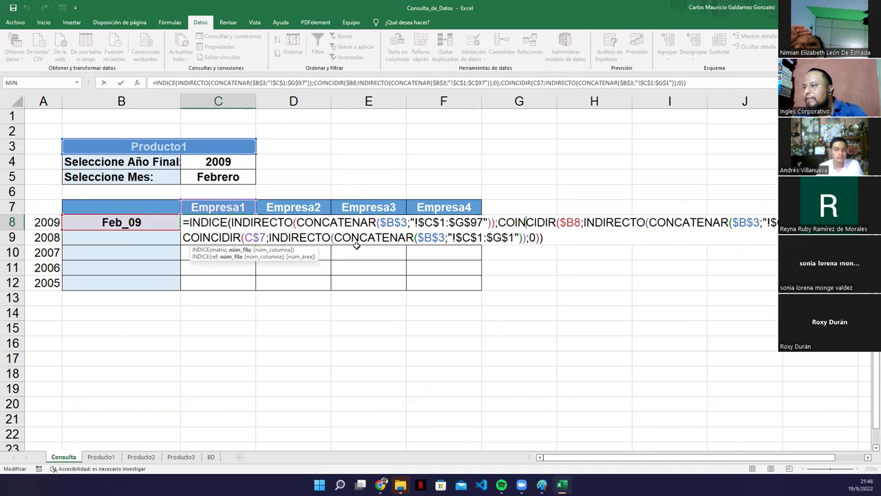
left_click(601, 221)
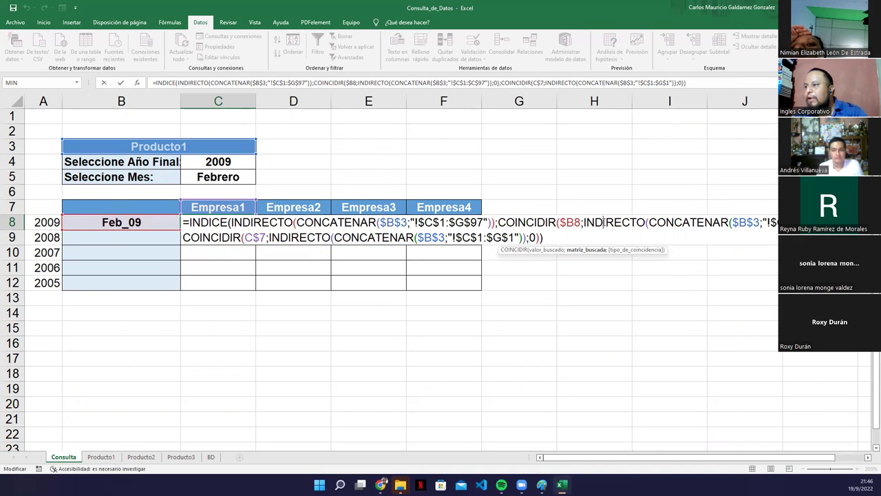
left_click(683, 222)
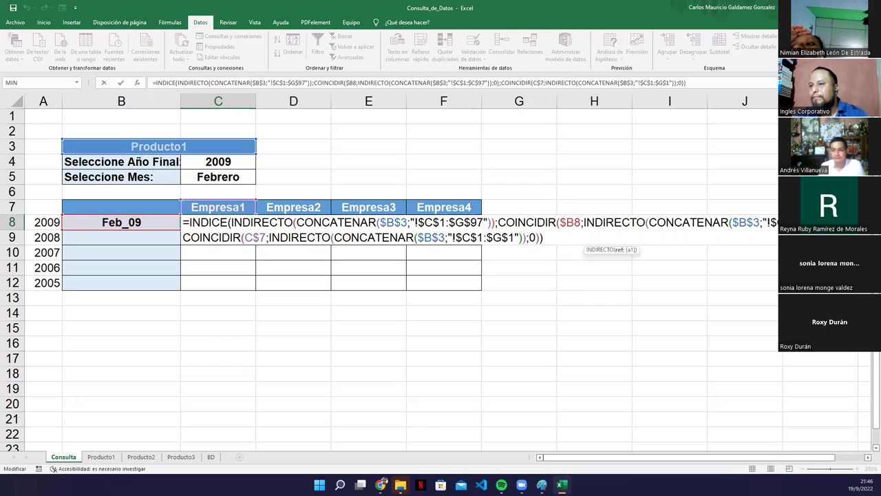
key("Right")
key("Right")
key("Right")
key("Right")
key("Right")
key("Right")
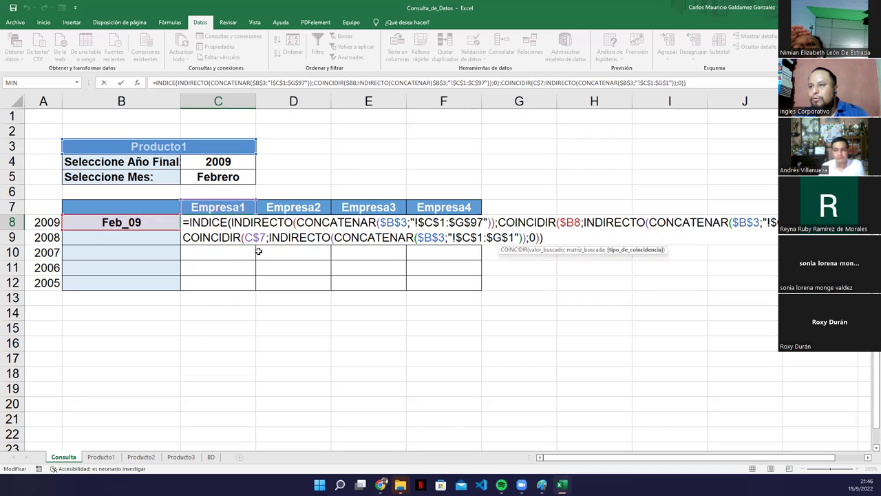
- Inspect the column COINCIDIR in C8's formula and compare its $C$1:$G$1 range with the header row on Producto1
left_click(230, 236)
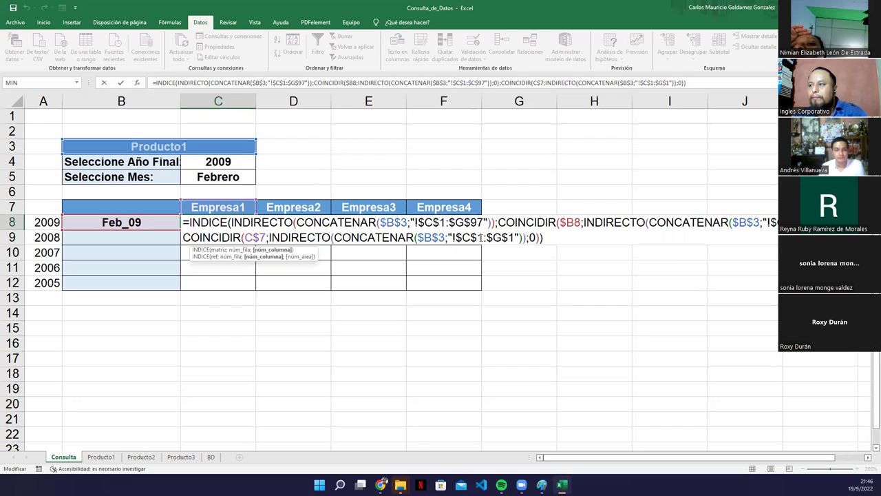
left_click(471, 237)
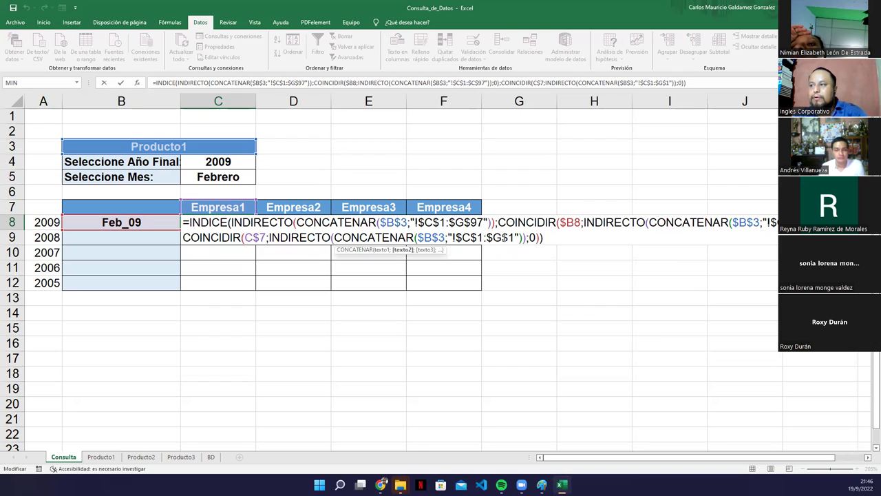
key("Return")
left_click(103, 458)
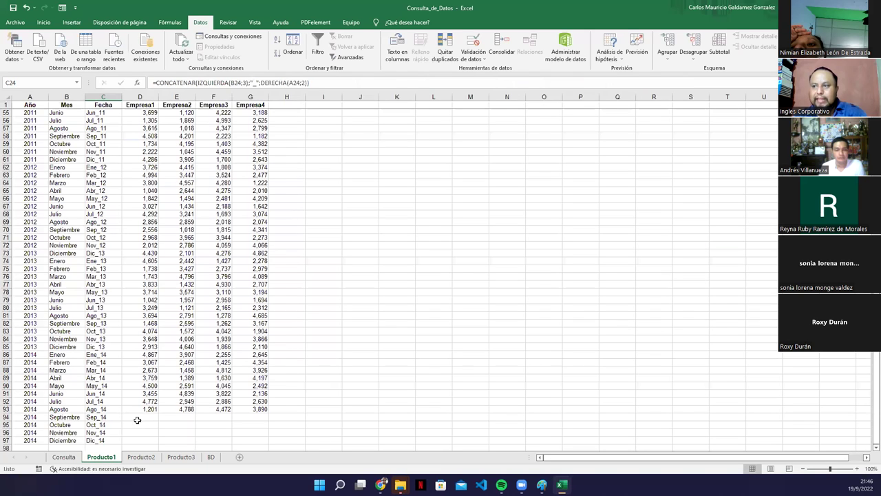
left_click(100, 106)
left_click_drag(139, 109, 252, 108)
scroll(214, 253, "up", 18)
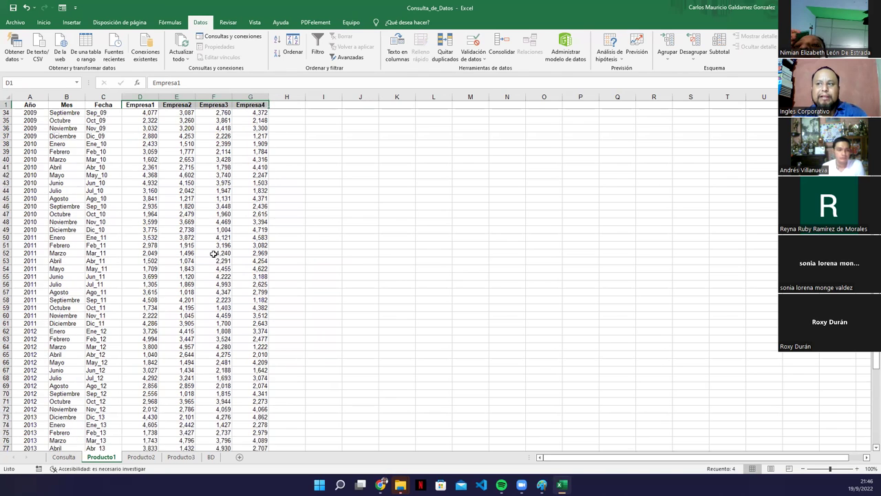
- Reopen C8's formula on Consulta, review match type 0 in the second COINCIDIR, and accept the formula as is
left_click(64, 457)
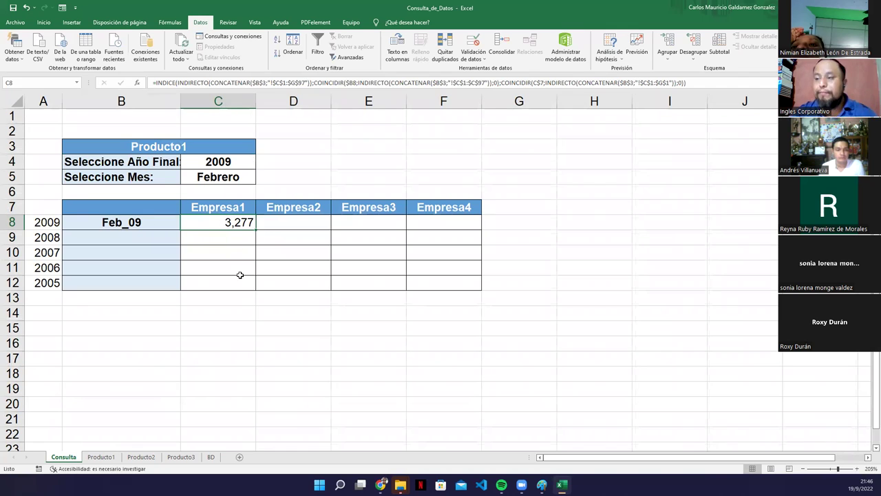
key("F2")
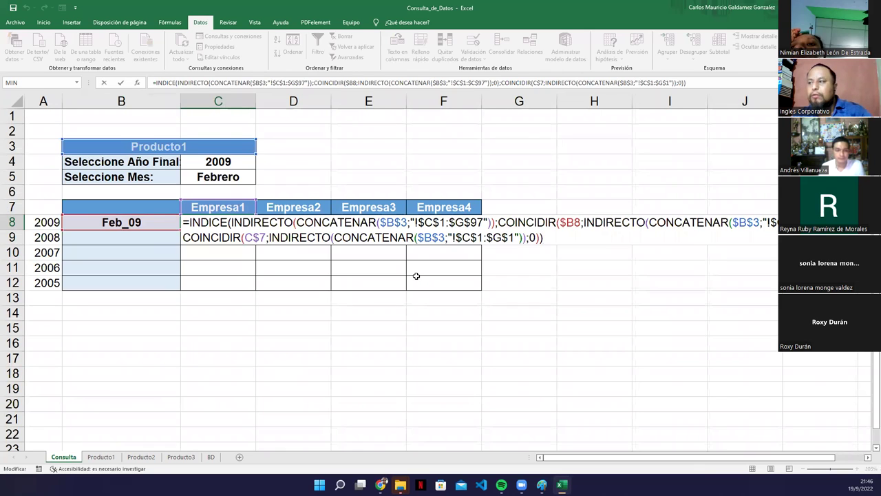
left_click(536, 237)
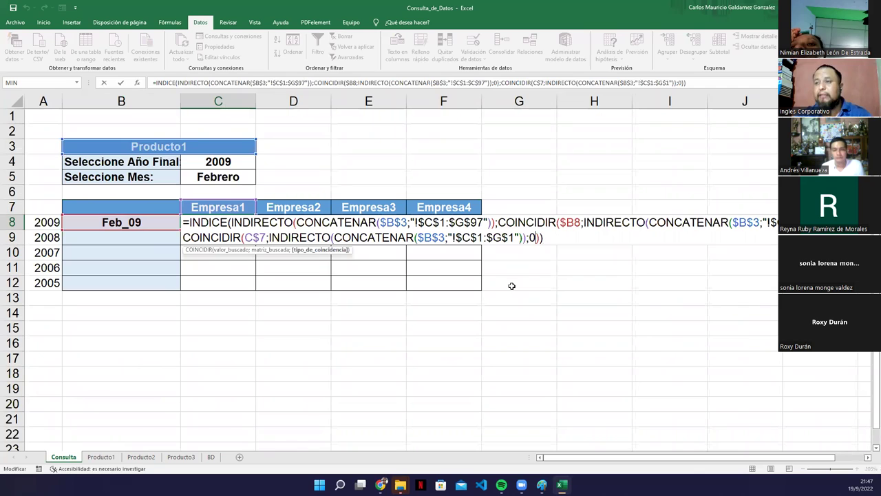
key("ctrl+Return")
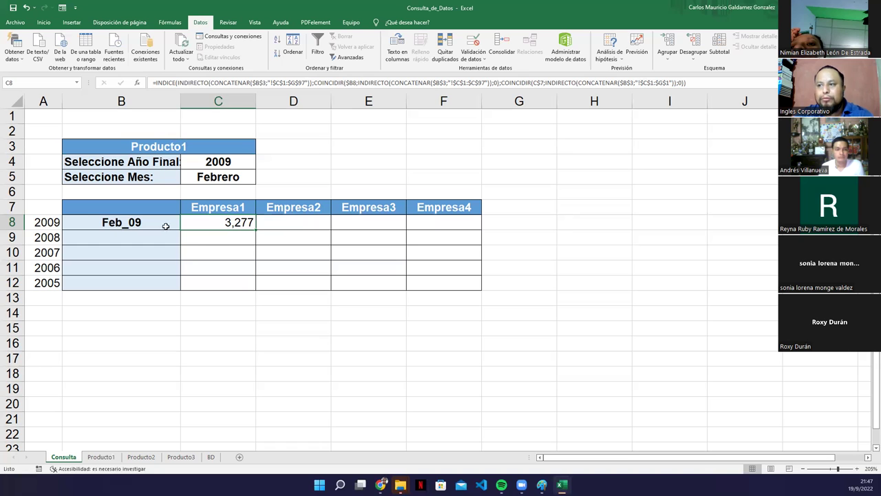
- Compare C8's result with the Empresa1 value for Feb_09 on the Producto1 sheet
left_click(101, 458)
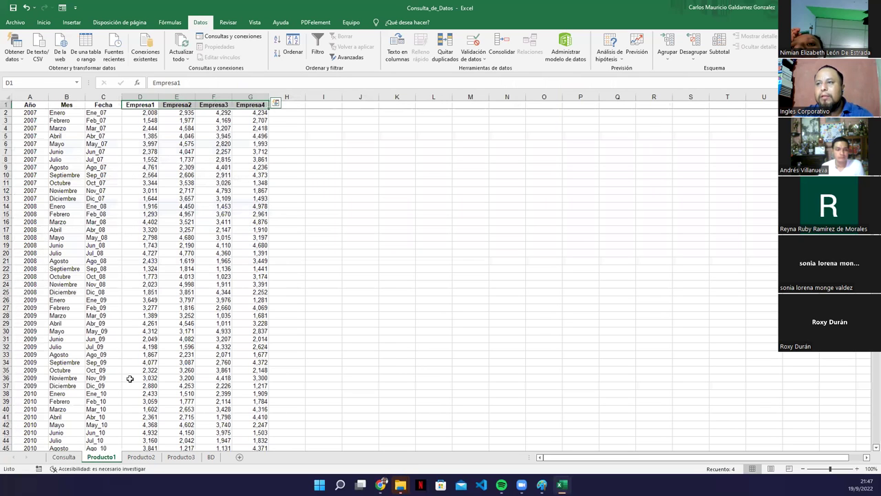
left_click(63, 457)
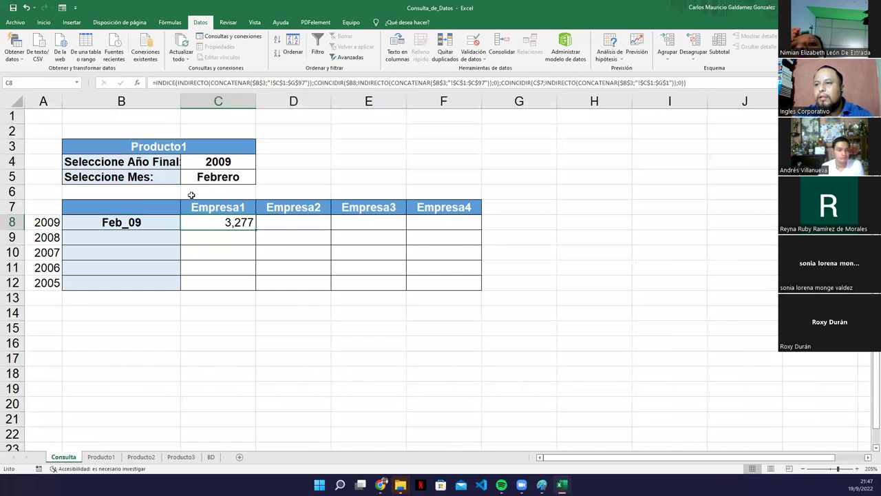
left_click(97, 458)
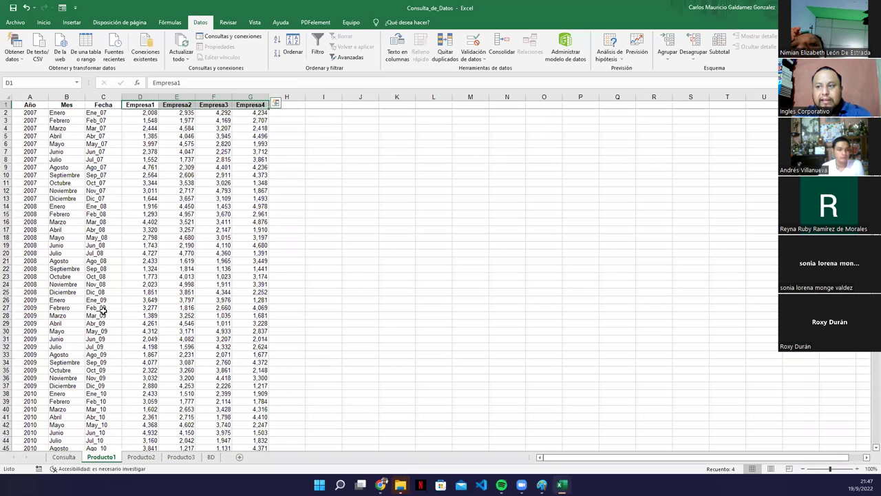
left_click(103, 309)
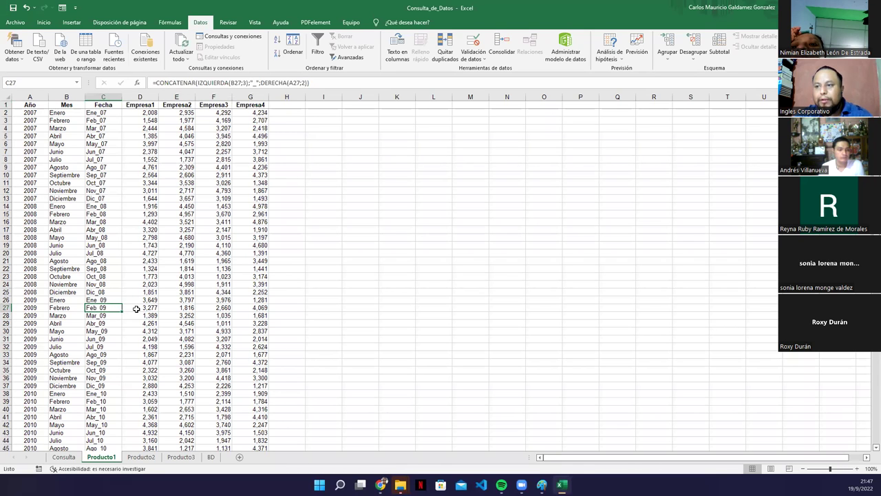
left_click(69, 457)
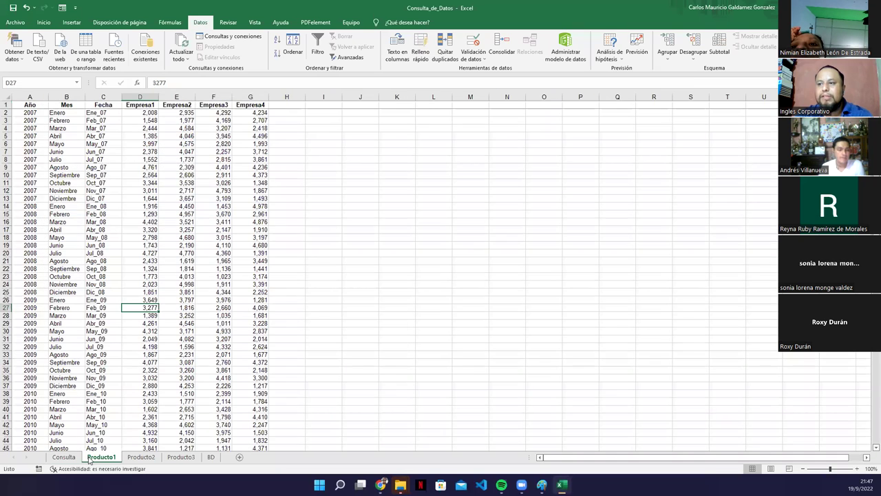
left_click(101, 457)
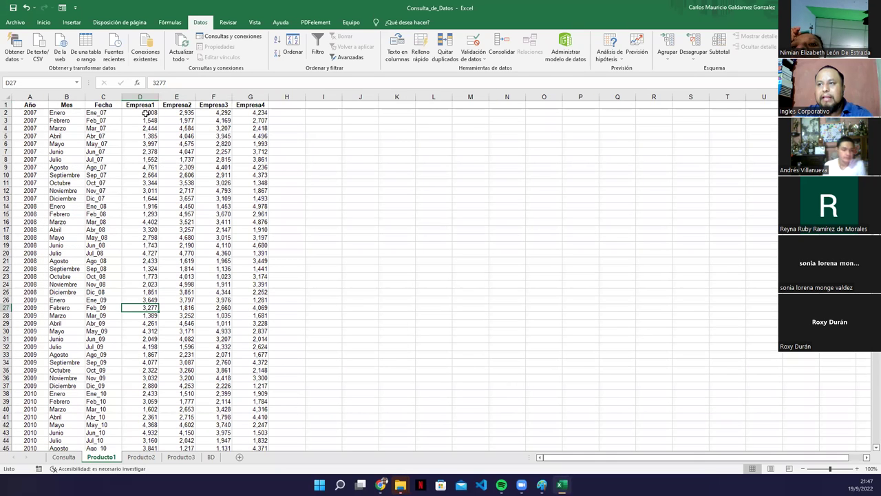
- Copy C8's INDICE formula on Consulta into D8 under Empresa2
left_click(65, 458)
left_click(294, 219)
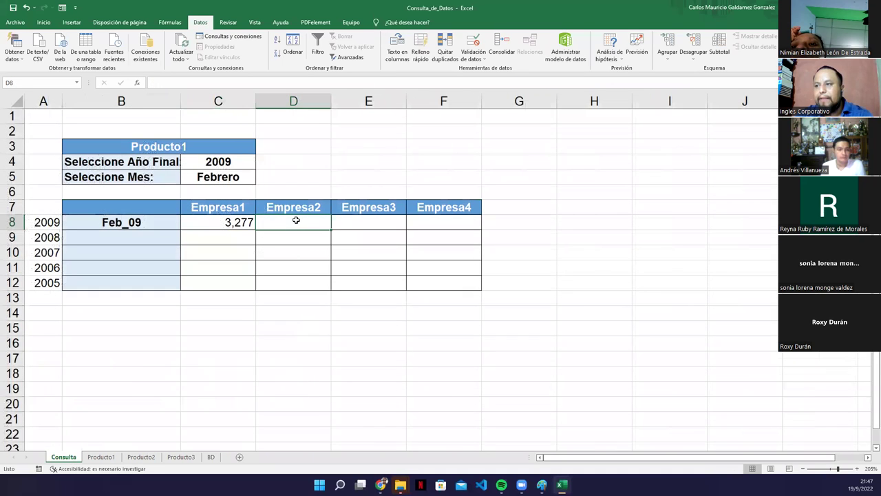
left_click(238, 223)
left_click_drag(256, 232, 308, 231)
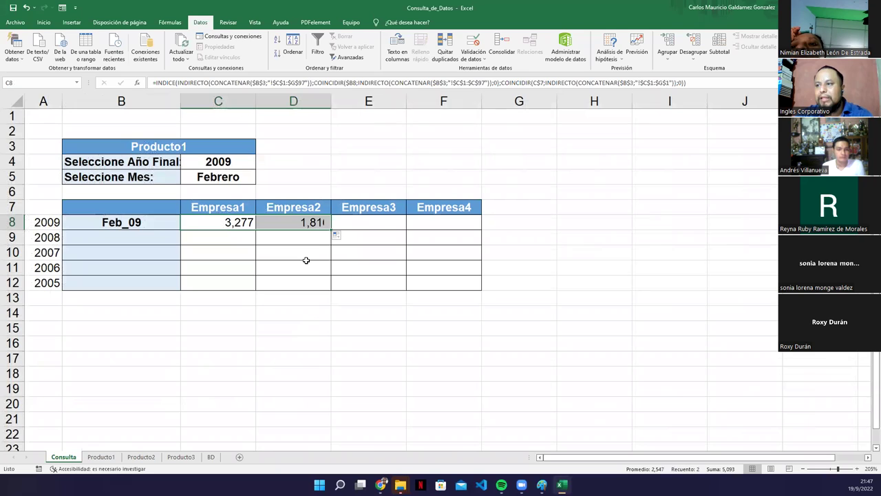
- Inspect D8's copied formula and compare its result with the Empresa2 value for Feb_09 on Producto1
left_click(309, 222)
double_click(310, 223)
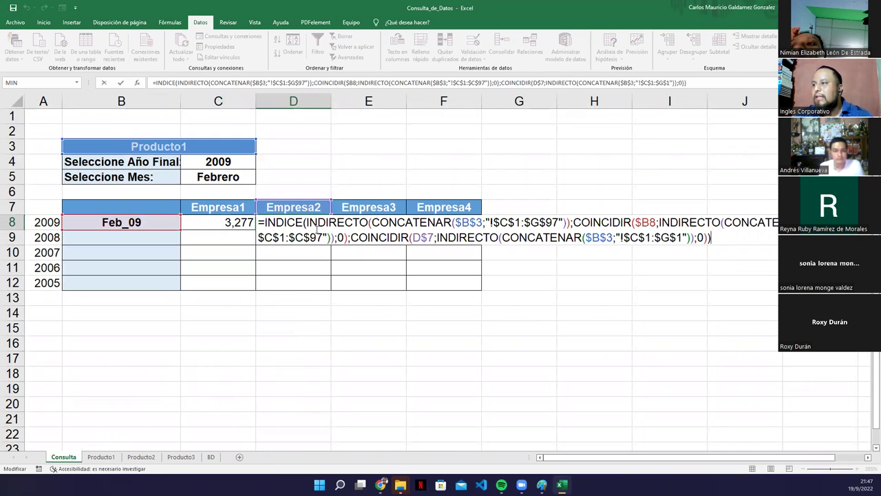
key("Escape")
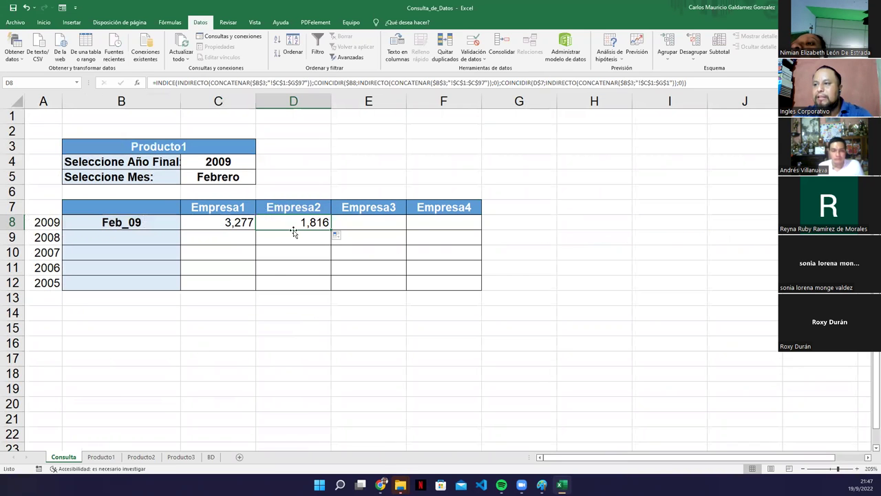
left_click(101, 457)
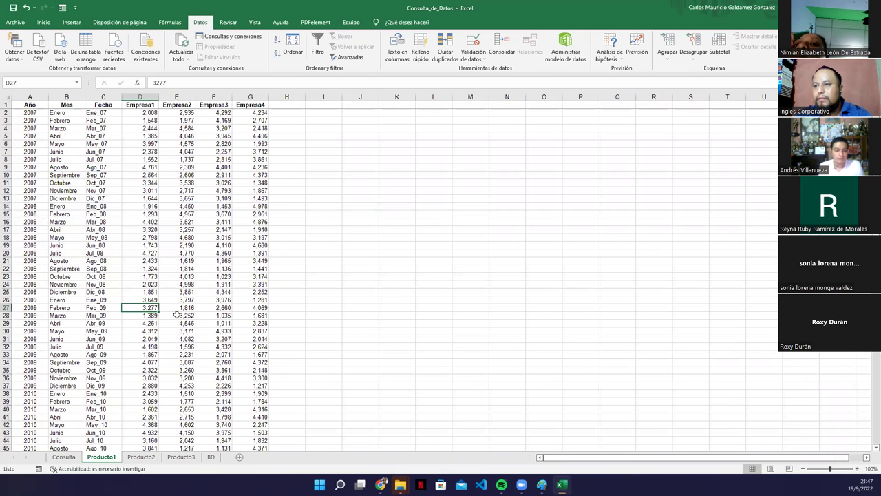
left_click(177, 308)
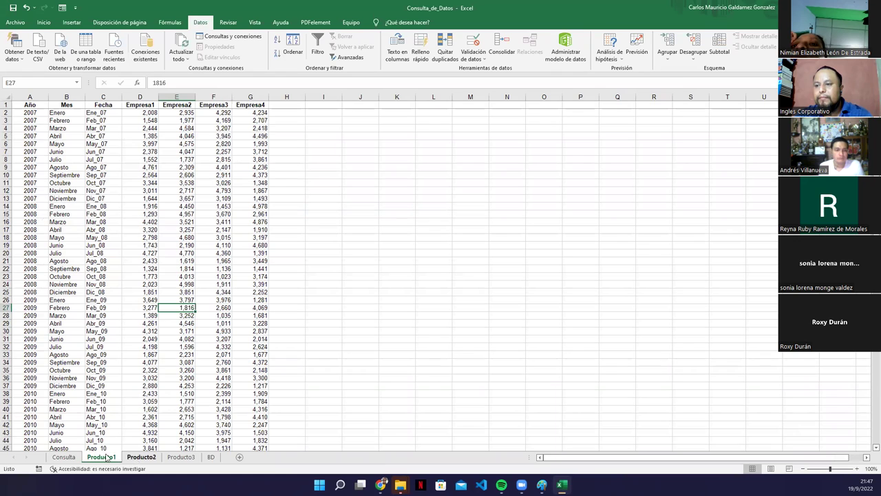
- Fill D8's INDICE formula on Consulta across to F8 for Empresa3 and Empresa4
left_click(63, 456)
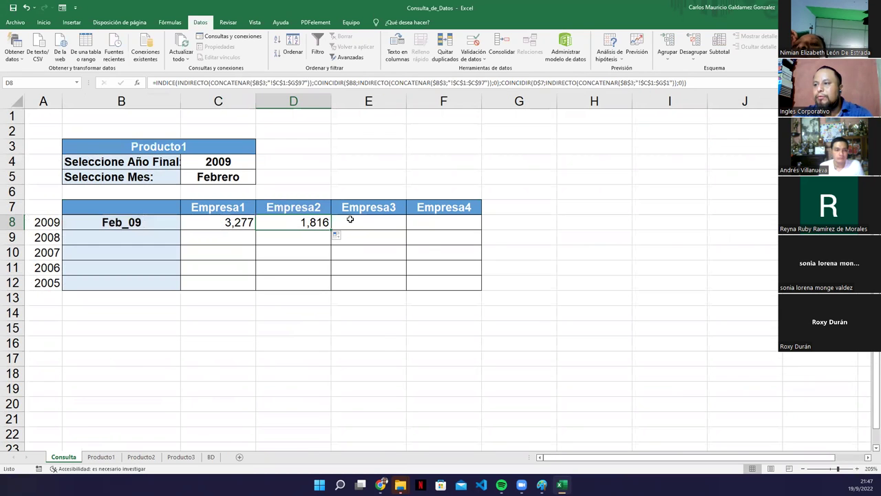
left_click_drag(330, 233, 454, 229)
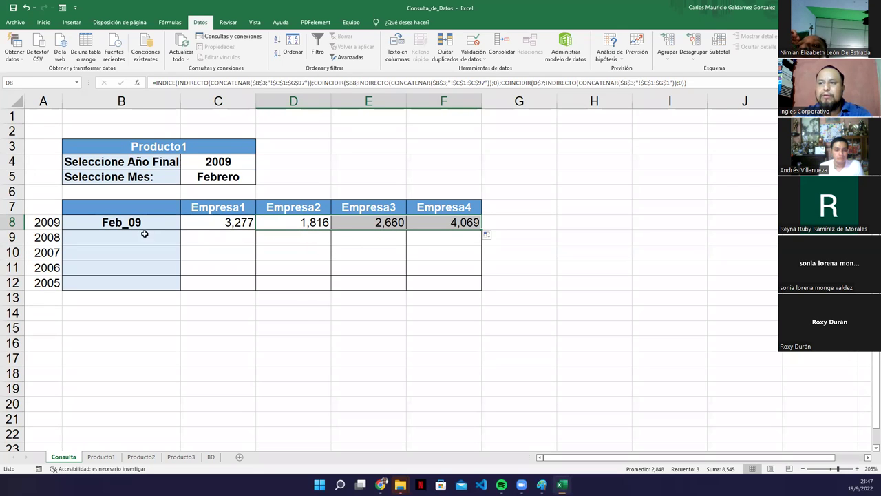
left_click(118, 223)
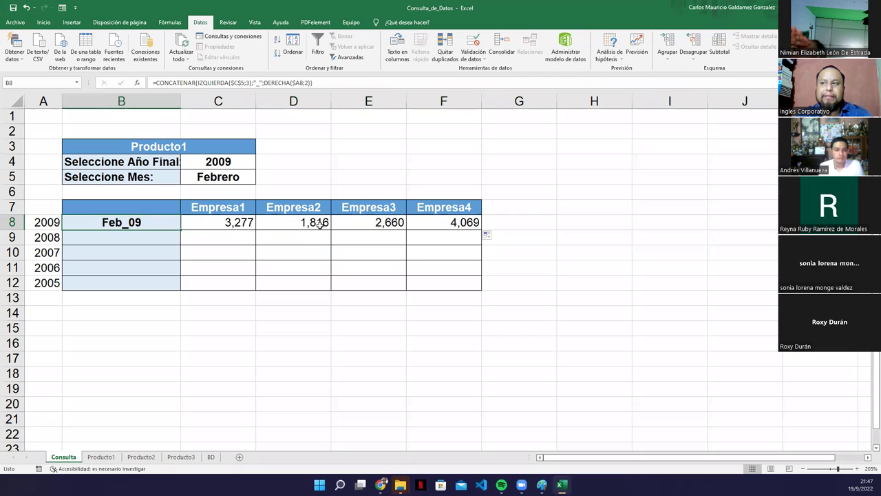
left_click_drag(205, 228, 464, 222)
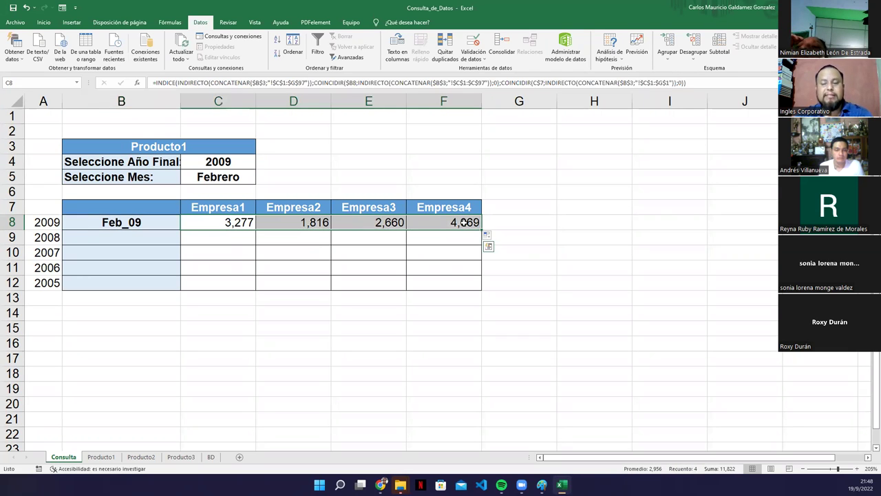
- Compare B8's date key formula with the Fecha keys in C2:C97 on Producto1, returning to Consulta
left_click(137, 223)
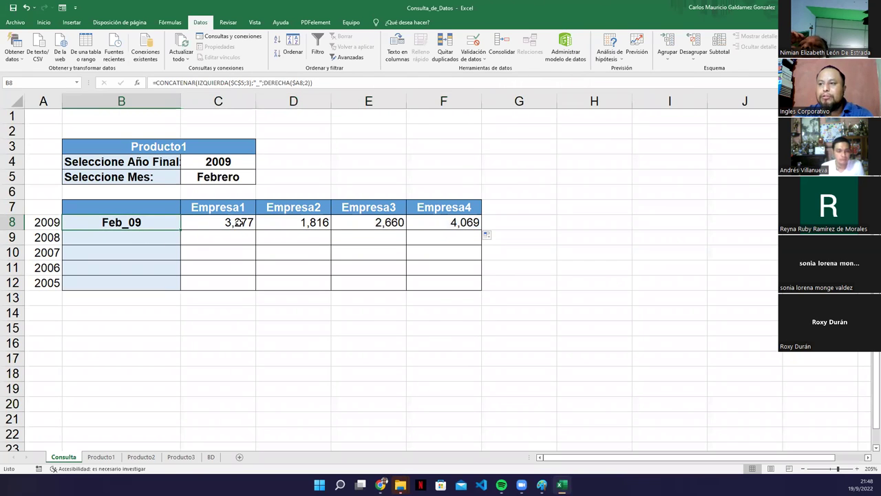
double_click(119, 224)
key("Escape")
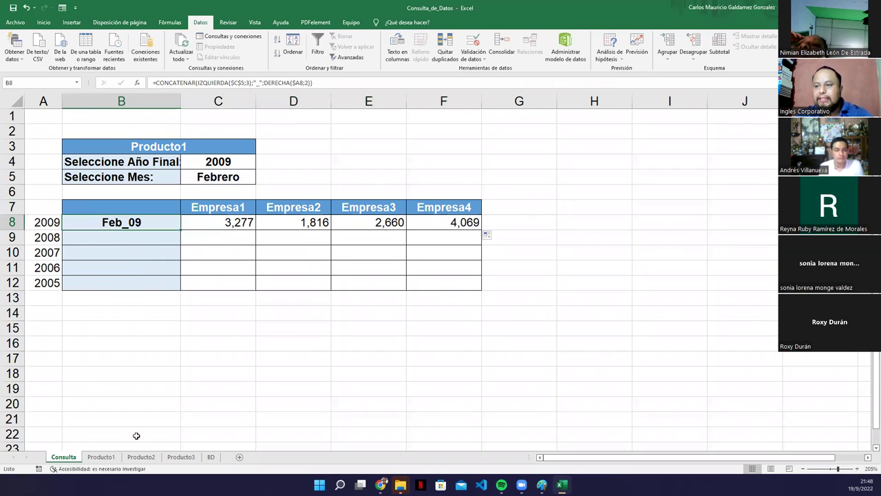
left_click(100, 456)
left_click_drag(95, 112, 96, 136)
left_click_drag(95, 300, 101, 432)
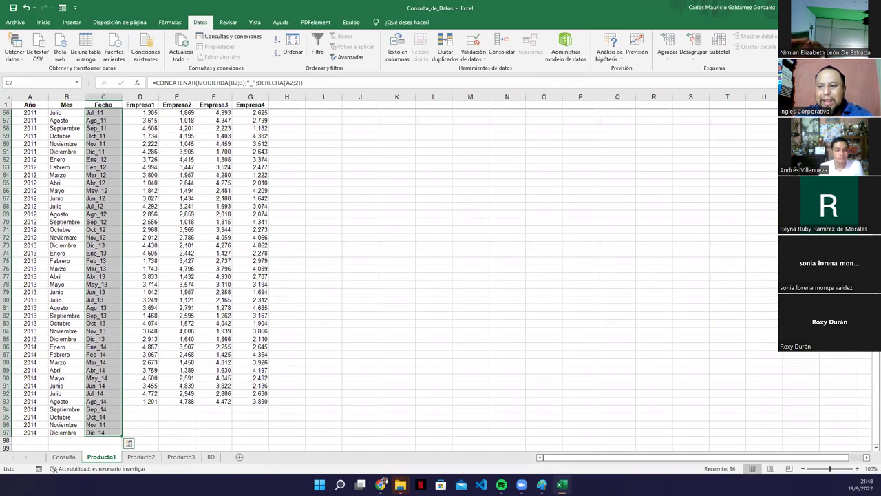
left_click(64, 456)
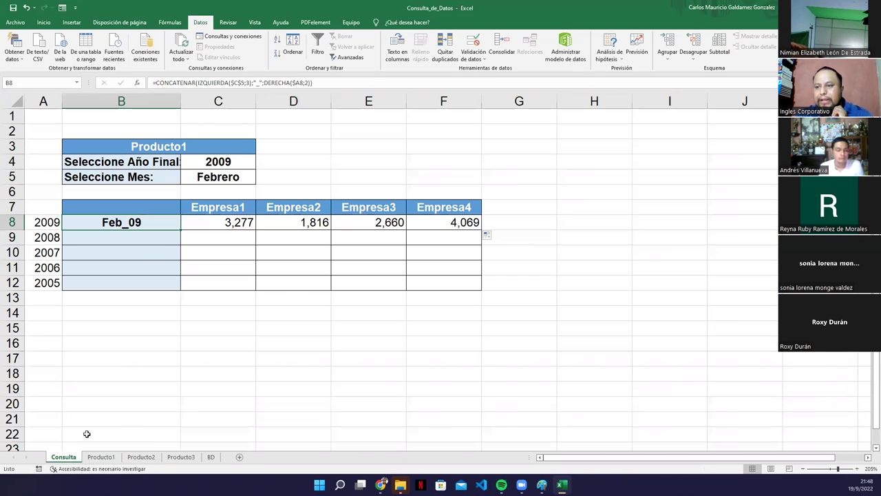
- Set the final year to 2014 and the month to Abril in the Consulta selection lists
left_click(207, 161)
left_click(260, 165)
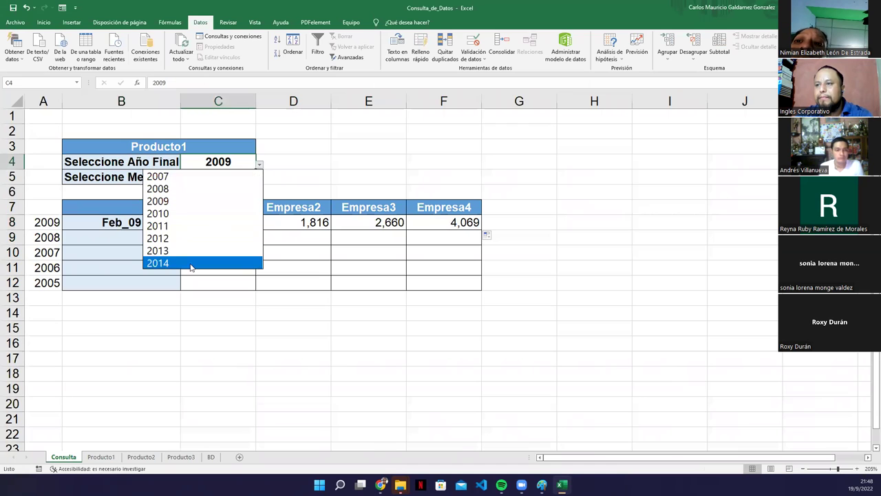
left_click(191, 263)
left_click(236, 177)
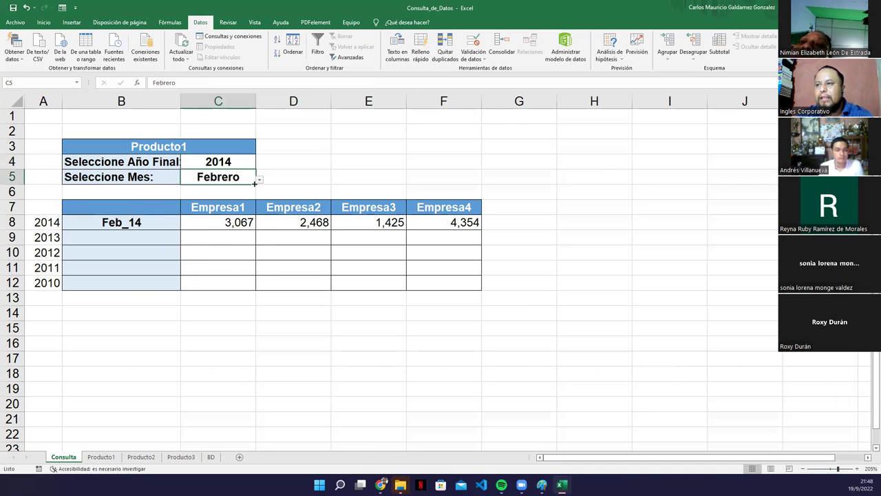
left_click(258, 180)
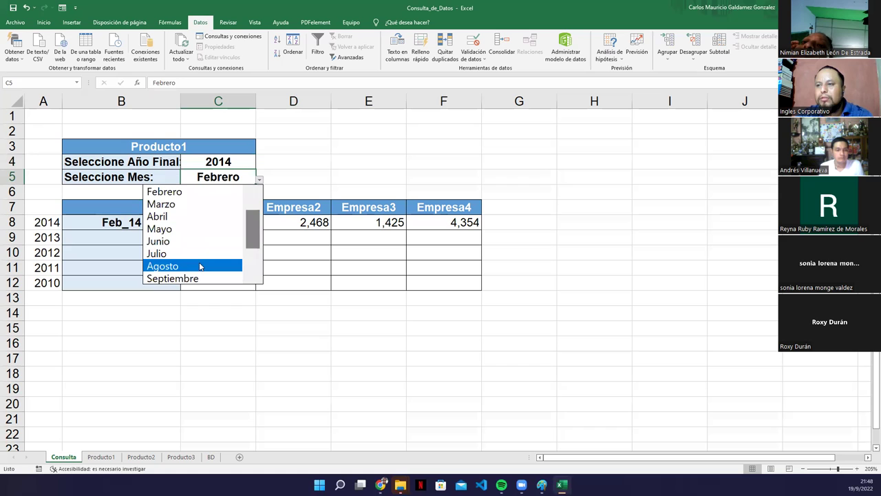
left_click(177, 218)
- Choose Diciembre as the query month and check the Dic_14 company cells D97:G97 on Producto1
left_click(260, 180)
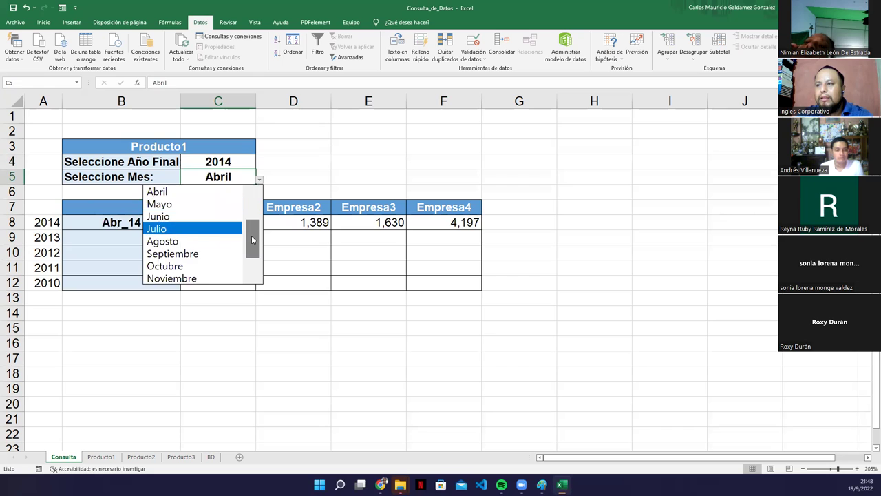
scroll(246, 278, "down", 1)
key("Escape")
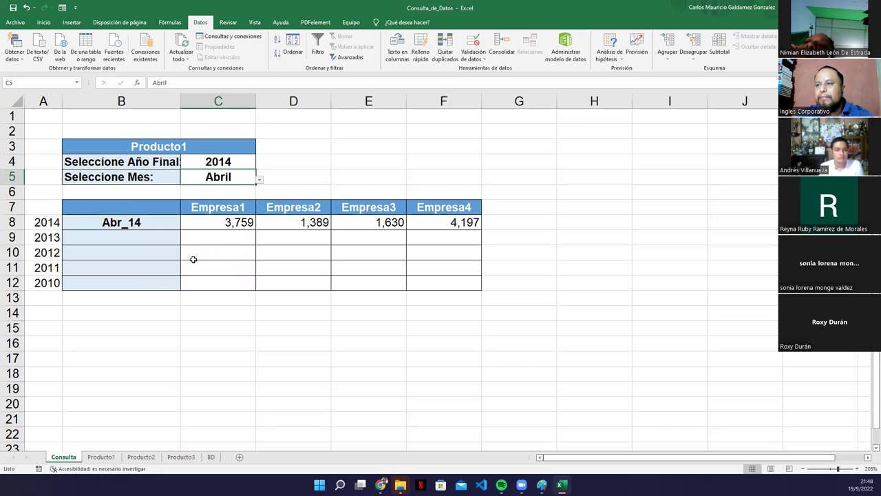
left_click(260, 180)
scroll(254, 238, "down", 1)
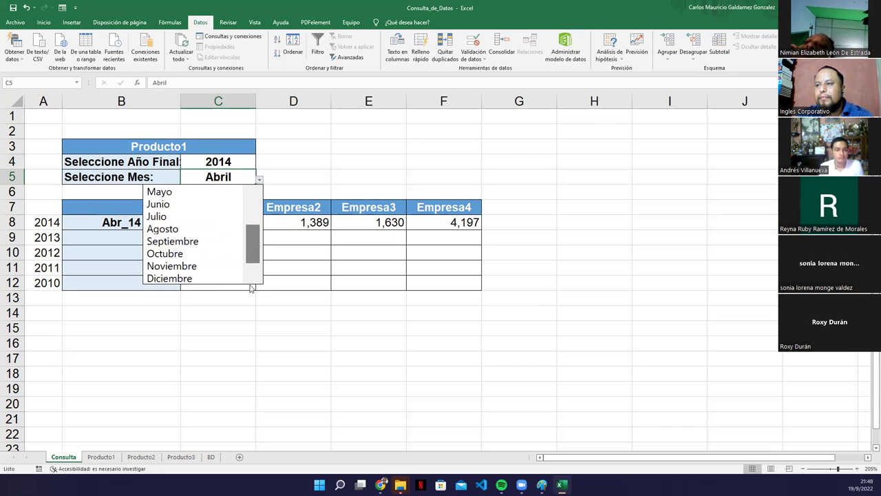
left_click(189, 277)
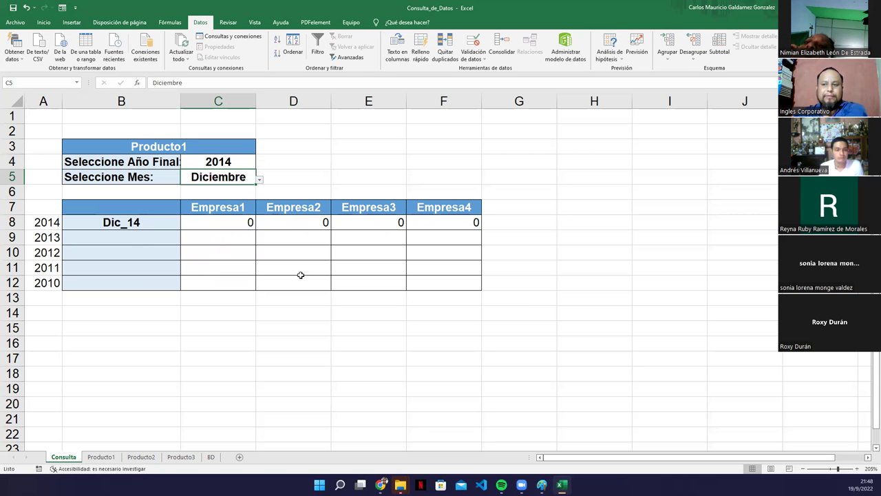
left_click(112, 457)
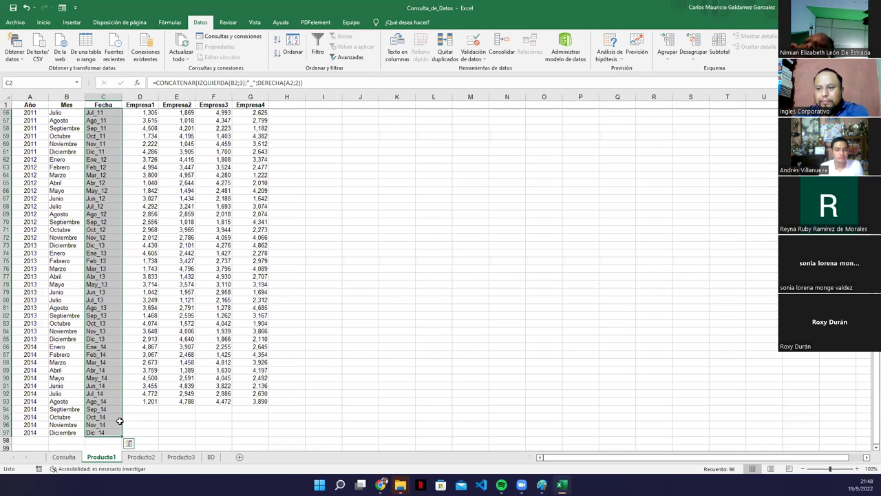
left_click_drag(144, 434, 245, 430)
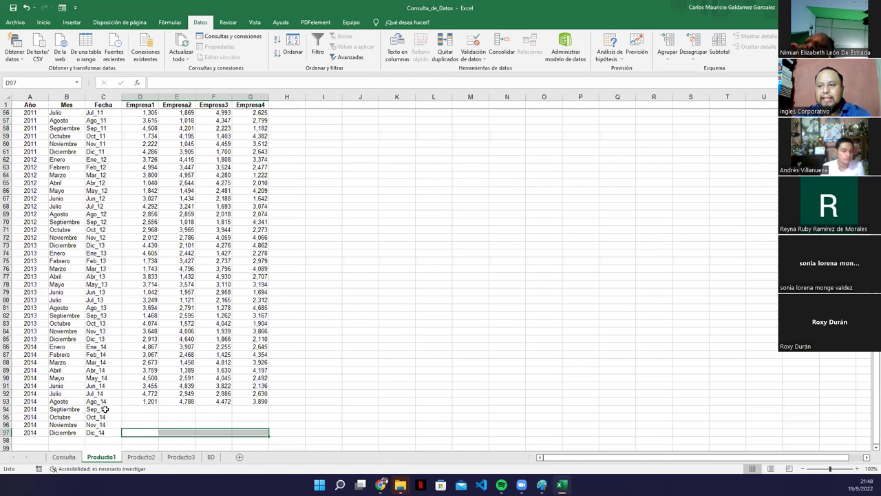
- Return to Consulta and set the query month to Agosto
left_click(63, 457)
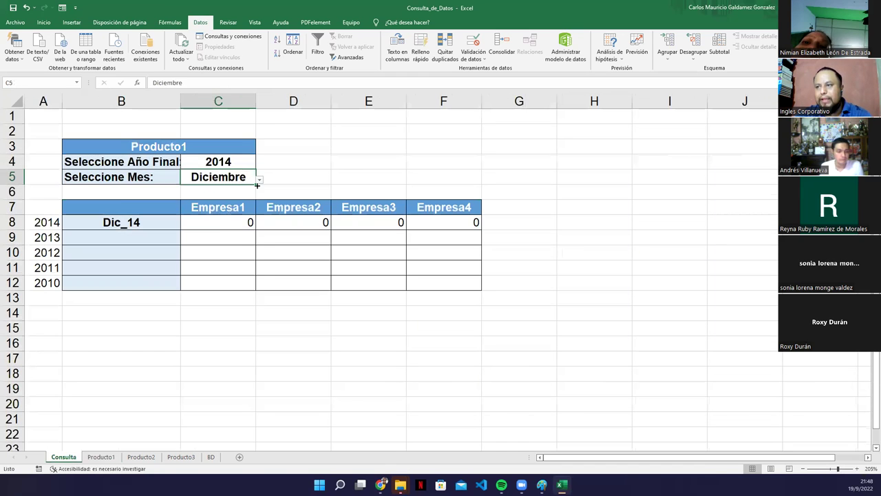
left_click(259, 179)
left_click(180, 229)
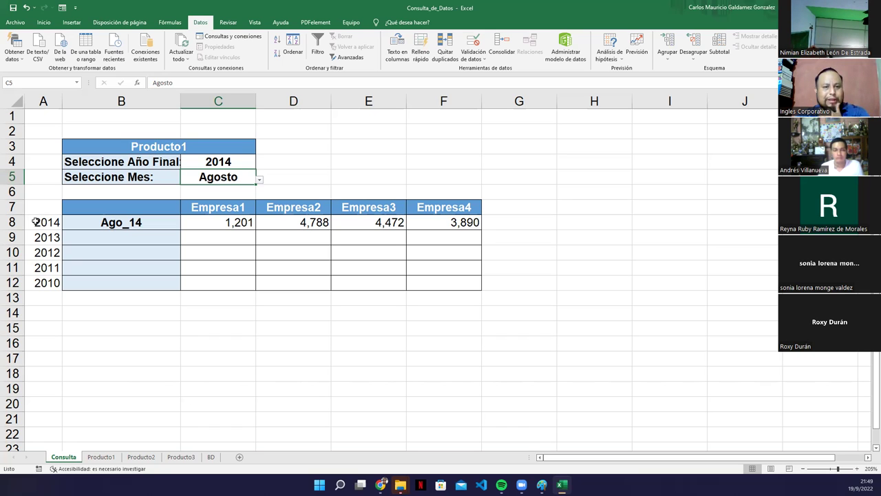
- Review how the year in A8 and the month in C5 feed the date key formula in B8
left_click_drag(36, 221, 57, 224)
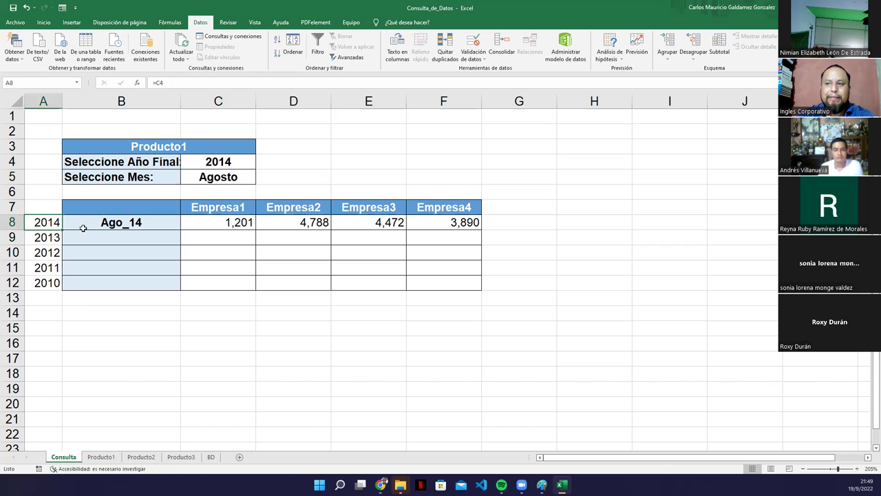
left_click(112, 223)
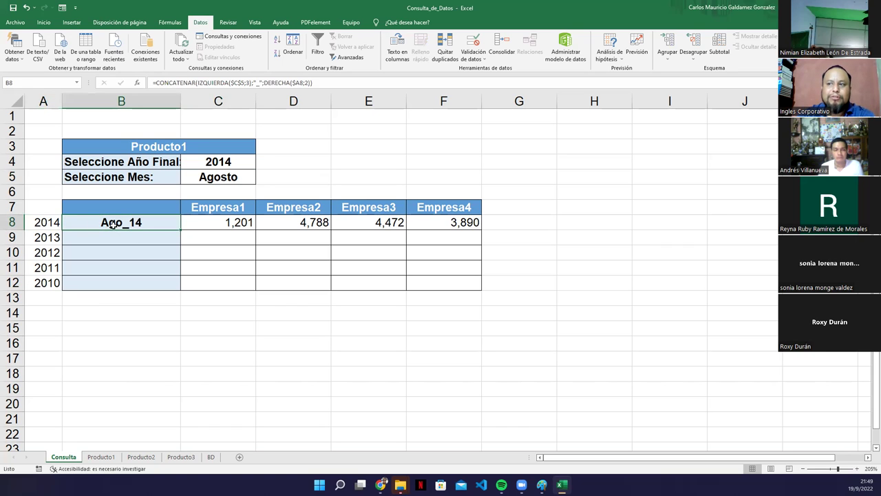
left_click(215, 177)
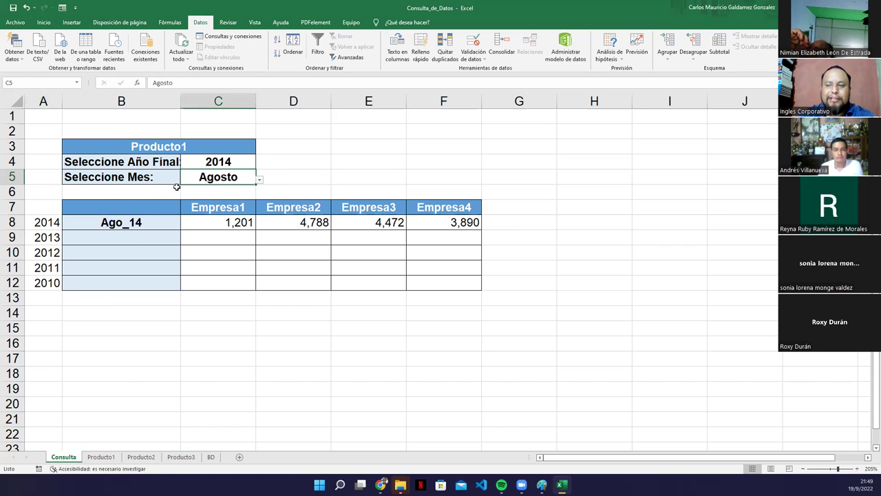
left_click(33, 222)
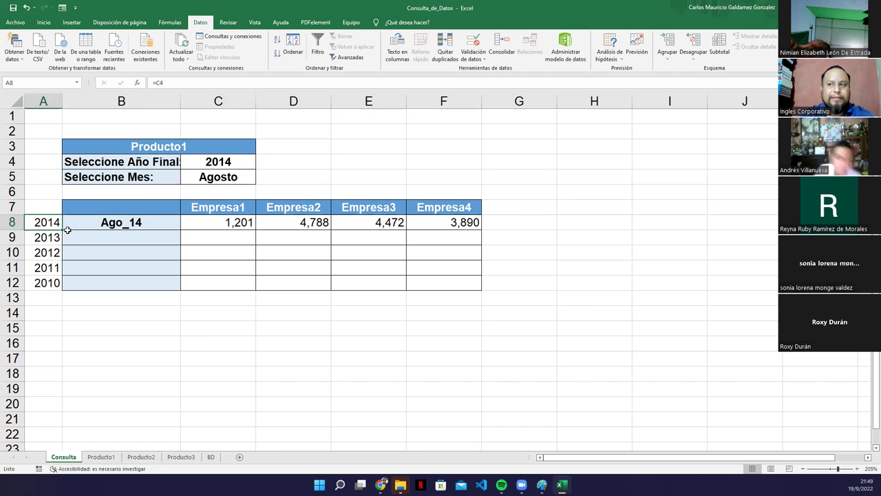
left_click(89, 222)
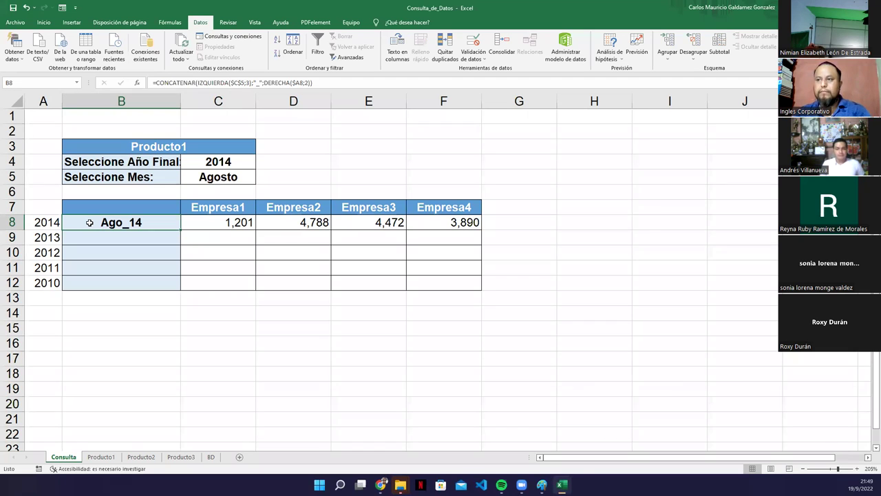
- Examine the three INDIRECTO and CONCATENAR references nested in C8's INDICE formula
left_click(220, 230)
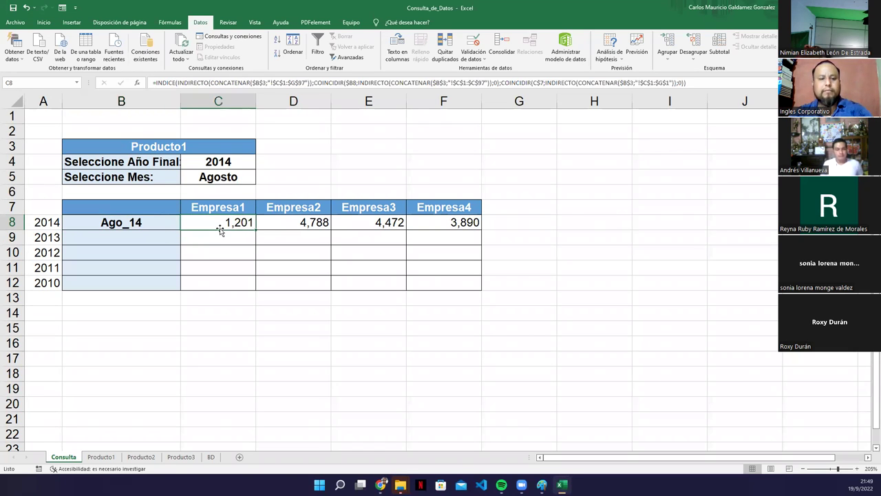
double_click(220, 229)
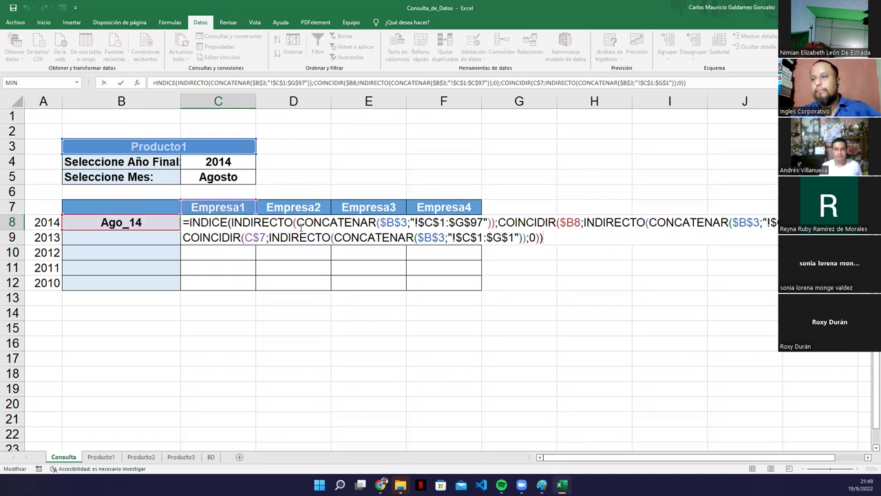
left_click(352, 221)
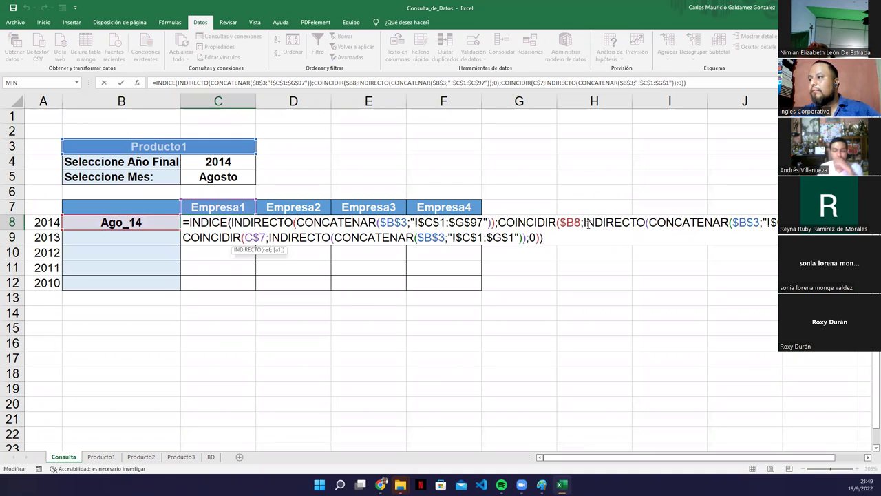
left_click(693, 222)
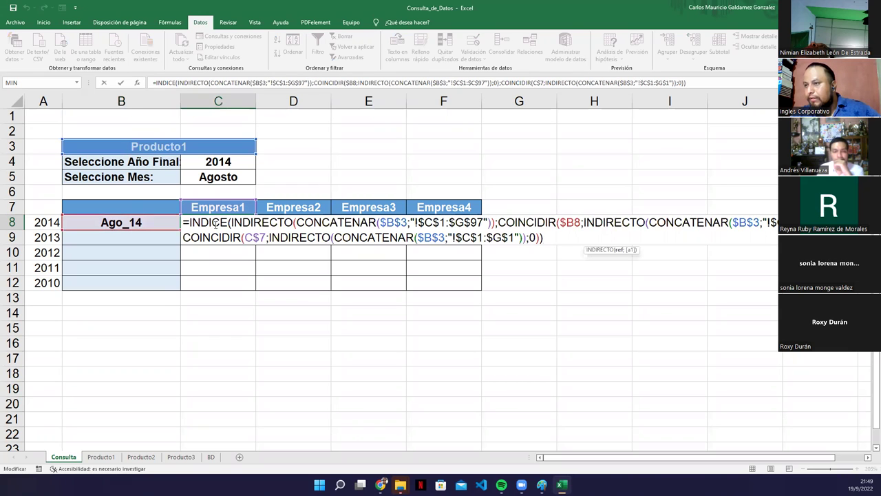
left_click(329, 222)
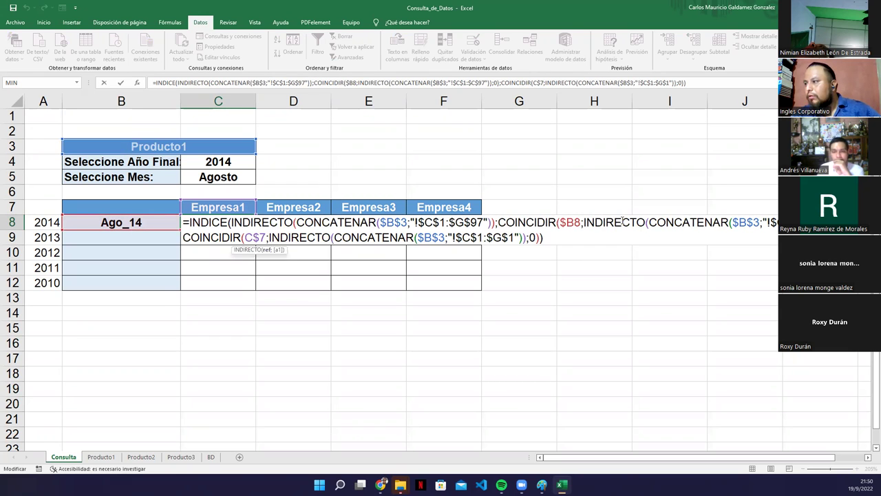
left_click(666, 222)
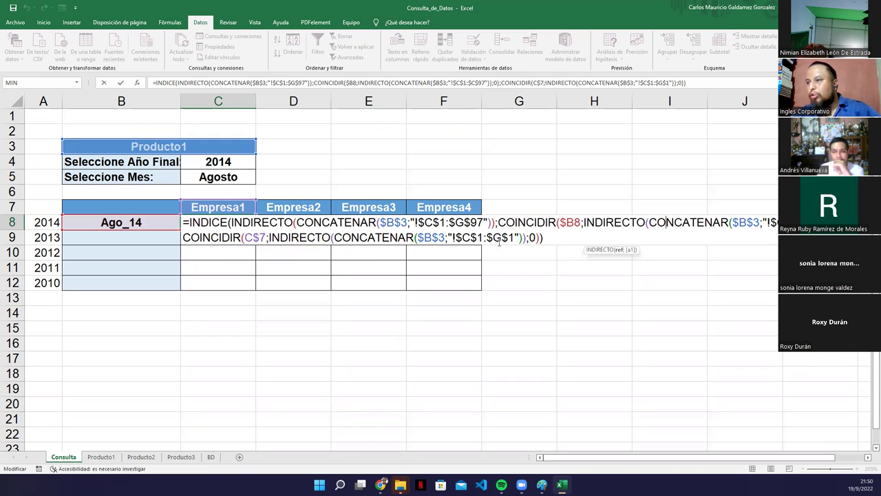
left_click(369, 238)
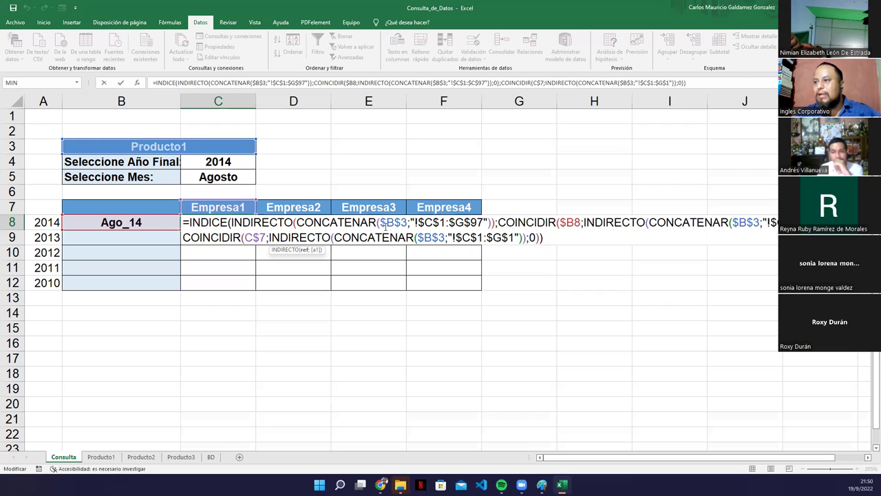
- Inspect the $B$3 and !$C$1:$G$97 arguments of C8's first CONCATENAR against Producto1, discarding any formula change
mouse_move(379, 222)
left_mouse_down()
mouse_move(483, 221)
mouse_move(384, 223)
left_mouse_up()
left_click(484, 222)
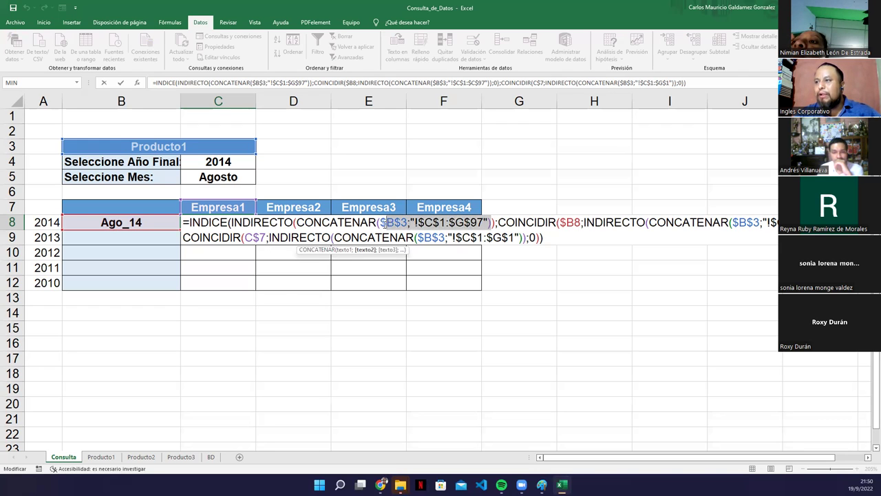
left_click(110, 459)
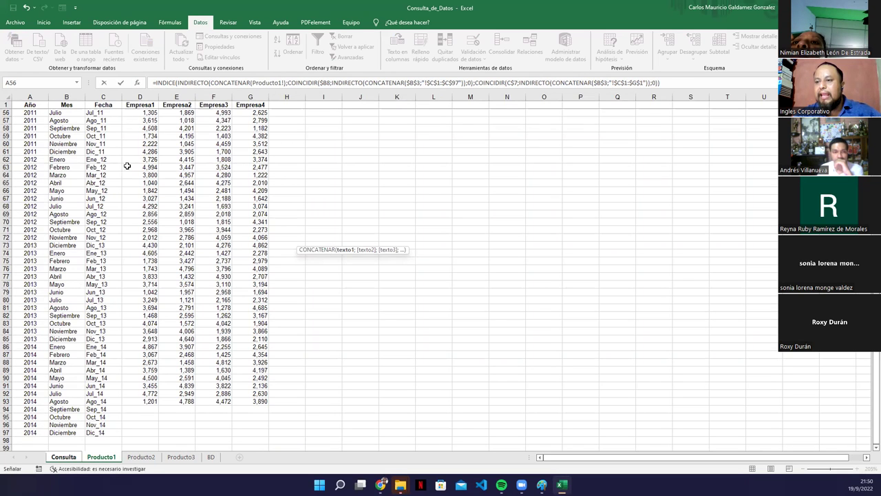
left_click(64, 457)
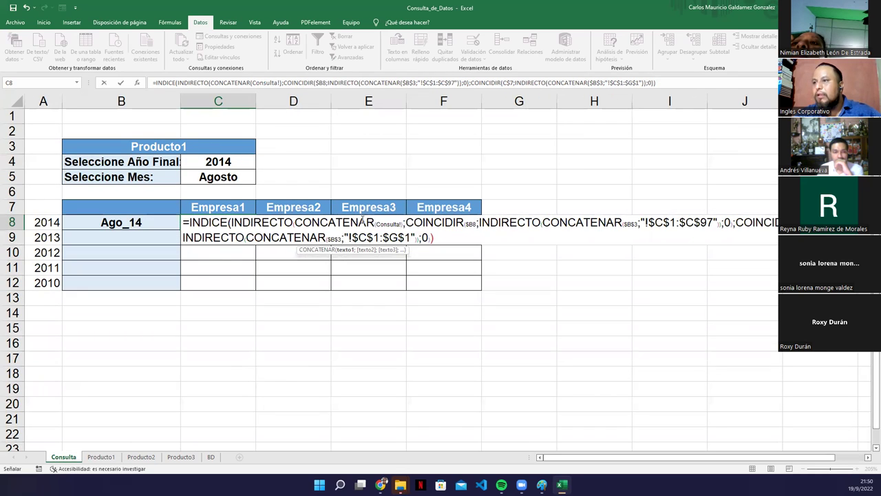
key("Escape")
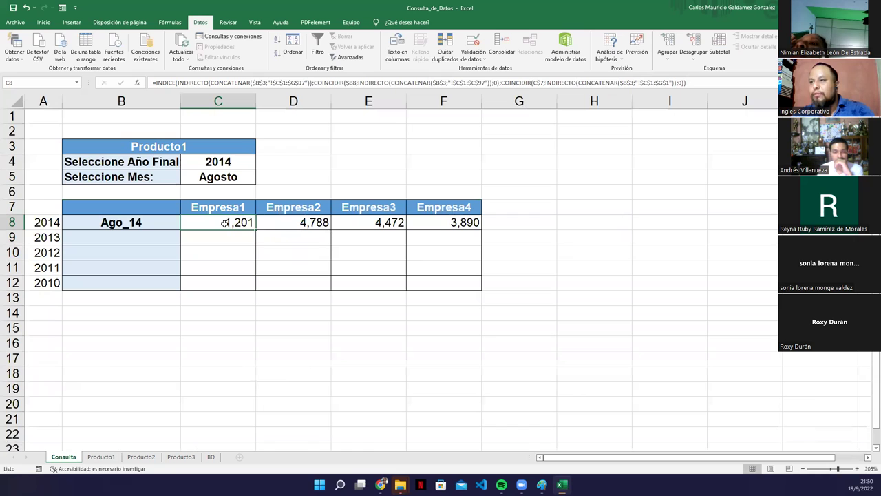
- Reopen C8's formula and examine the !$C$1:$G$97 text and the INDIRECTO used as INDICE's matriz argument
key("F2")
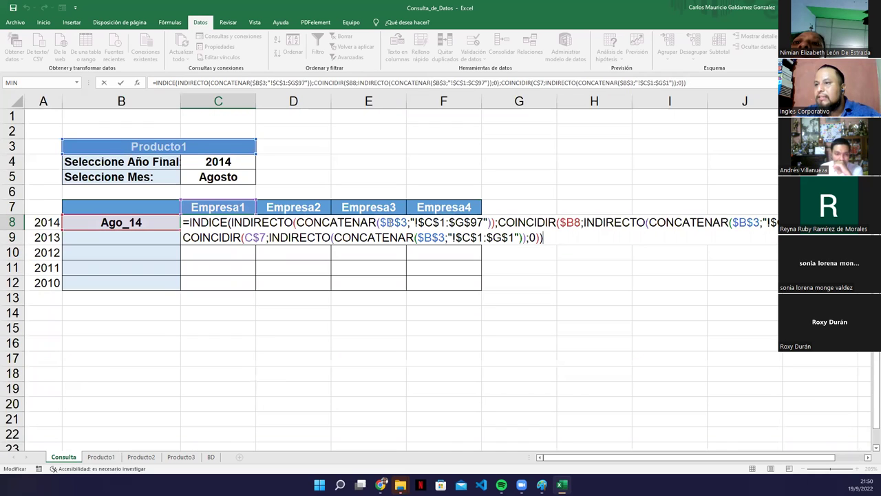
left_click_drag(413, 222, 486, 222)
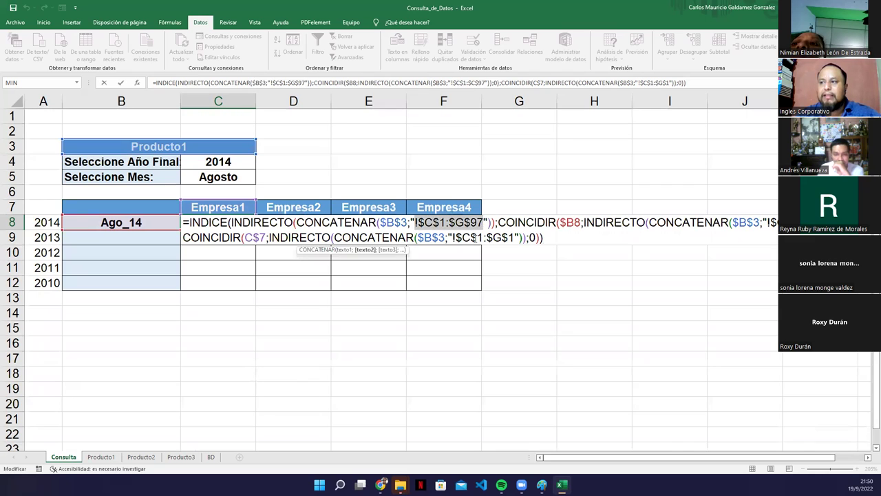
left_click(313, 223)
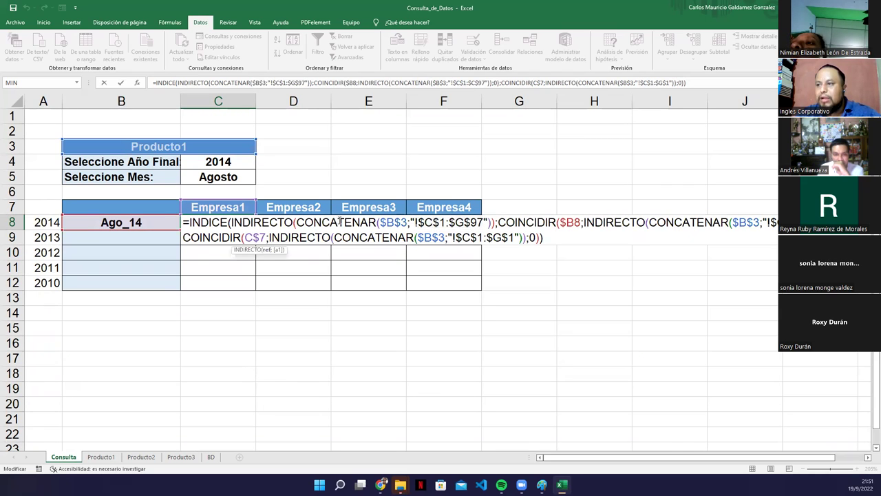
left_click(281, 222)
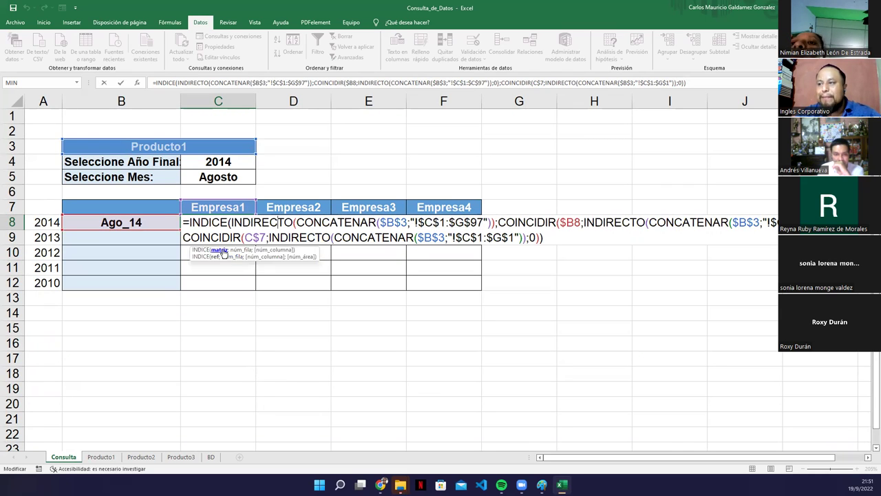
- Select the range C1:G97 on Producto1 to check which data the !$C$1:$G$97 text refers to, and return to Consulta
left_click(102, 457)
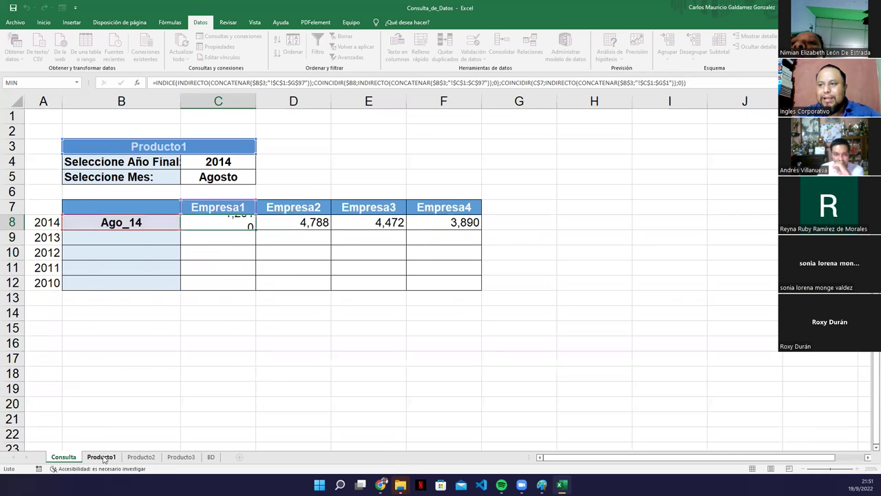
scroll(86, 134, "up", 18)
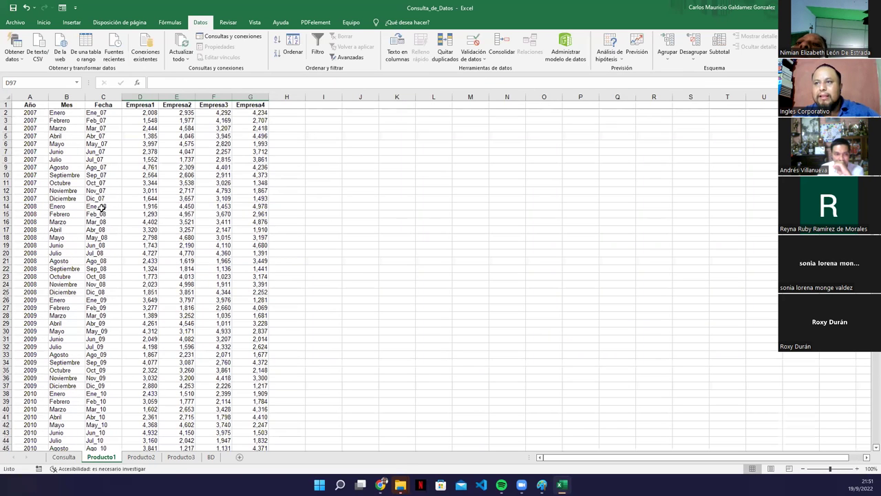
left_click(104, 105)
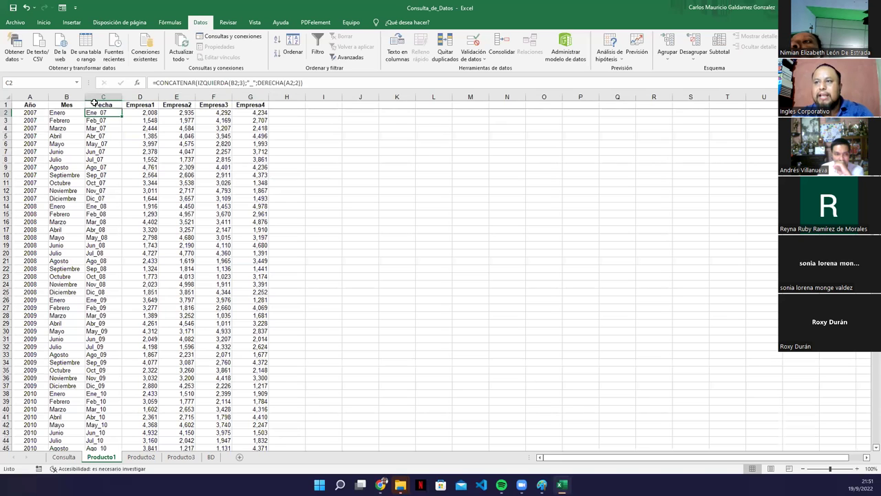
scroll(315, 422, "down", 20)
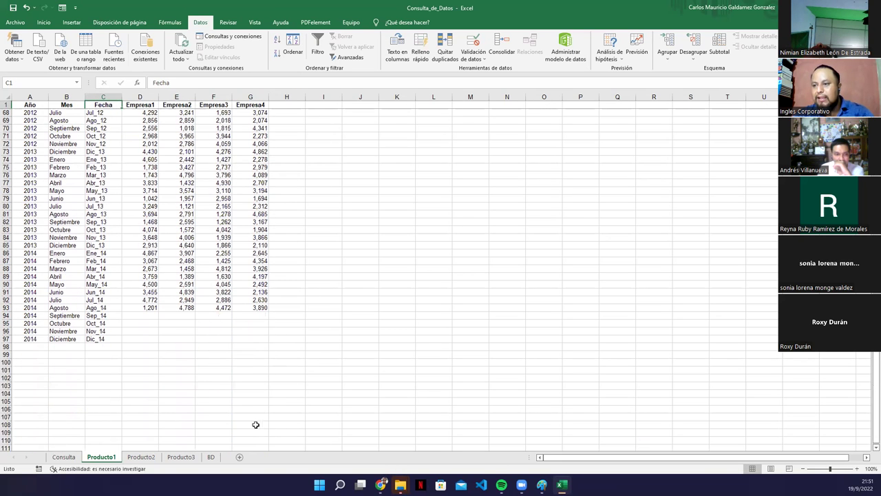
left_click(241, 339, "shift")
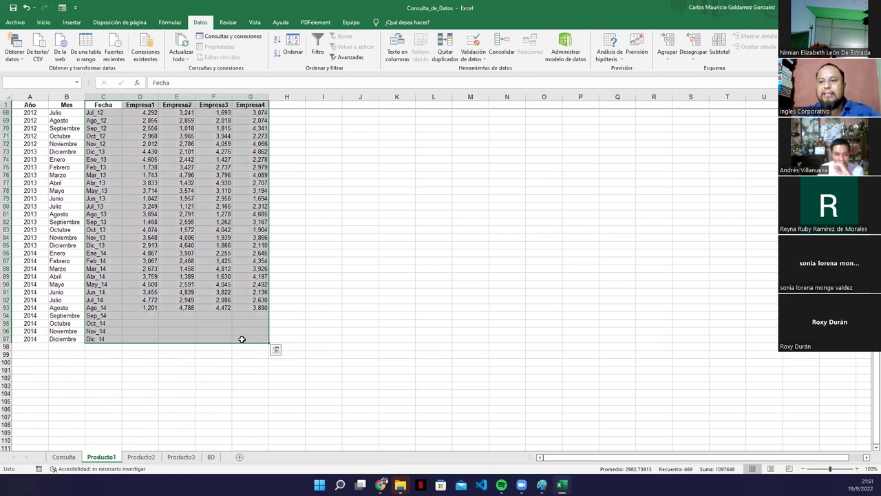
left_click(63, 457)
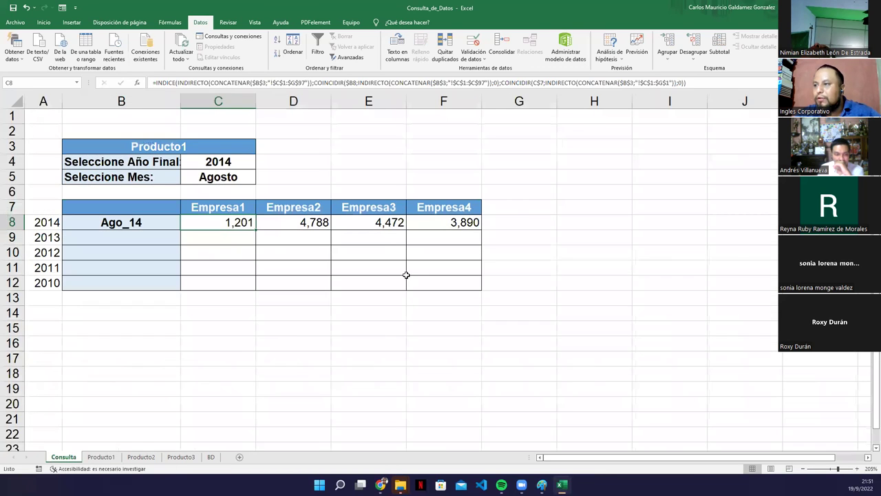
- Copy the arguments $B$3;"!$C$1:$G$97" from C8's first CONCATENAR into cell E4, leaving C8's formula intact
double_click(235, 222)
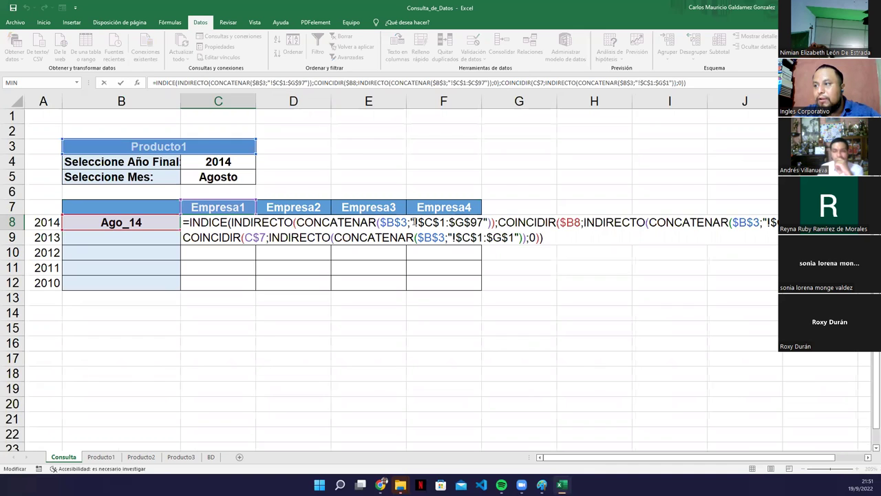
left_click_drag(412, 222, 488, 223)
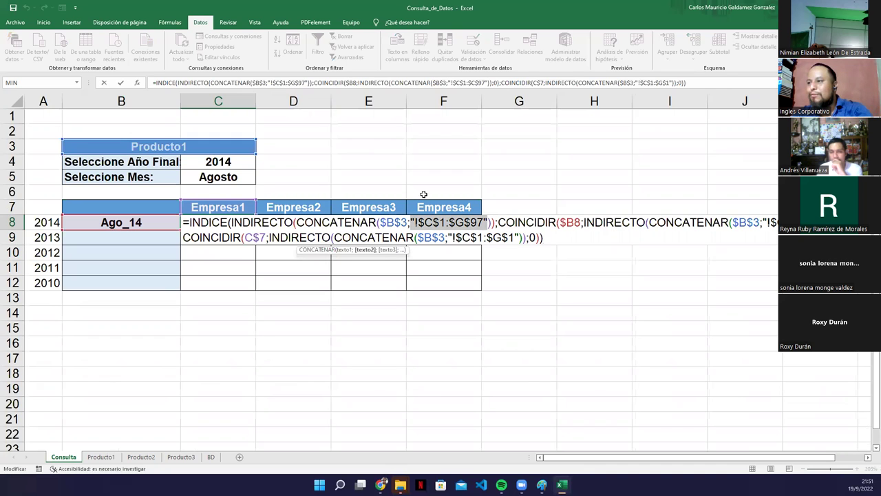
left_click_drag(379, 222, 488, 222)
key("ctrl+c")
left_click(395, 158)
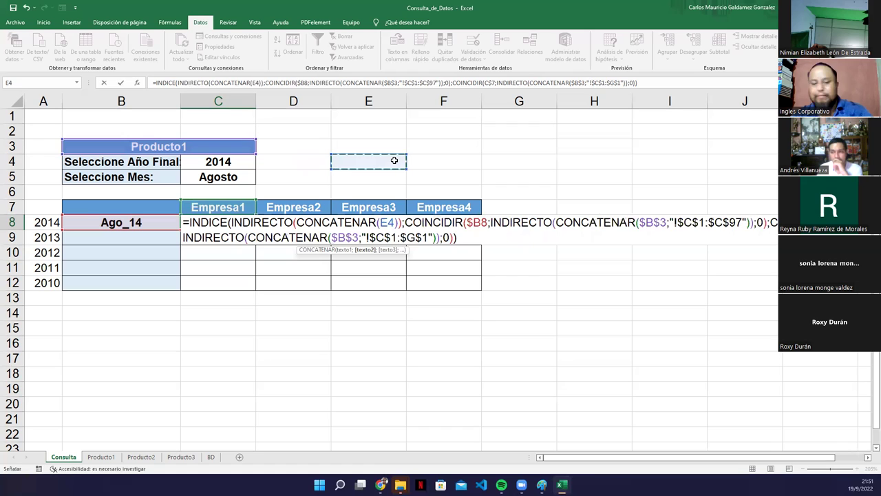
key("Escape")
double_click(394, 160)
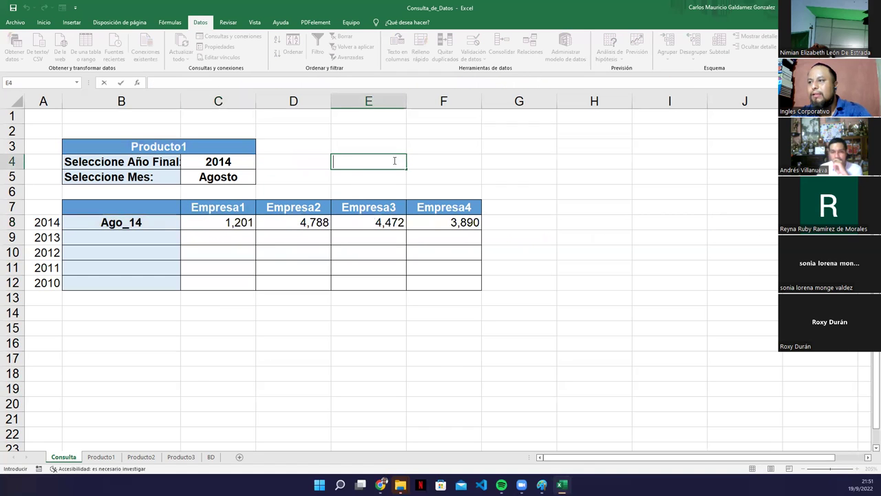
key("ctrl+v")
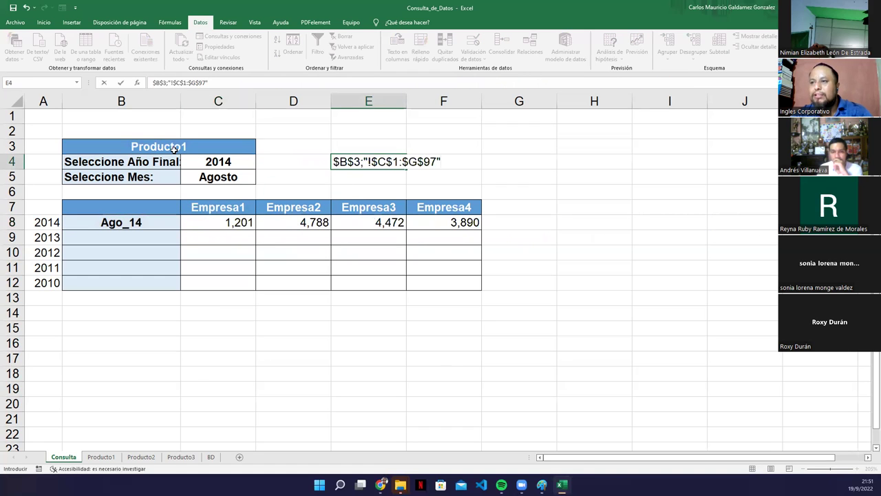
- Rewrite E4 as the joined reference text Producto1!$C$1:$G$97, replacing $B$3 and removing the semicolon and quotation marks
left_click_drag(361, 163, 301, 163)
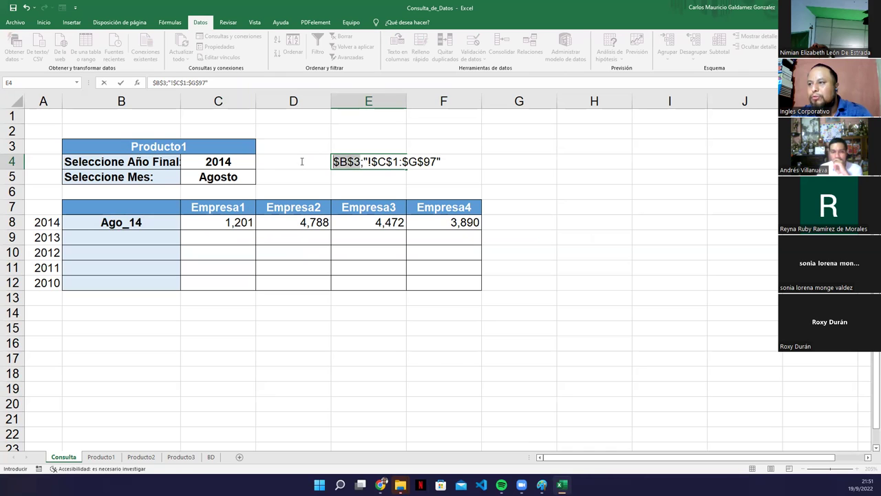
type("Producto1")
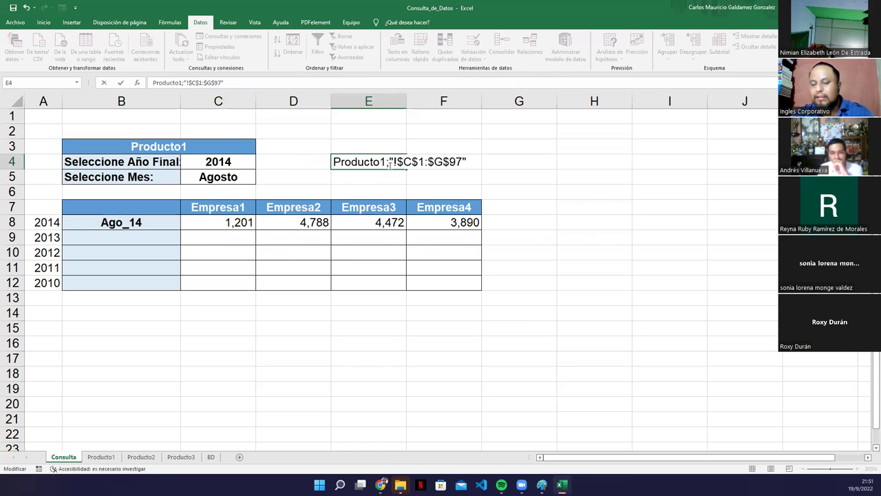
key("Delete")
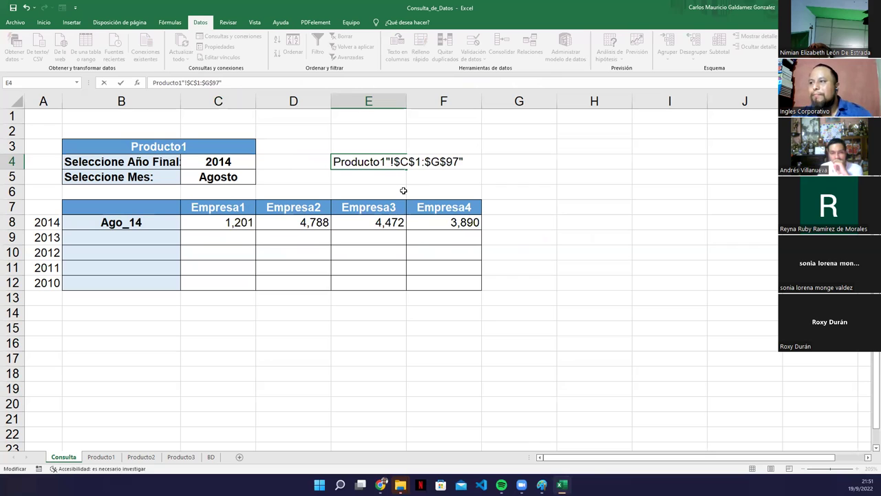
key("Delete")
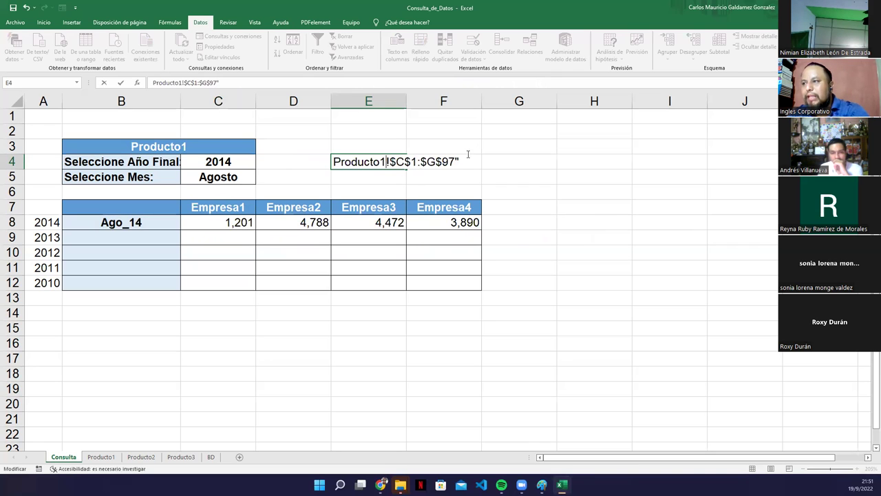
left_click(462, 161)
key("BackSpace")
left_click(335, 167)
key("shift+End")
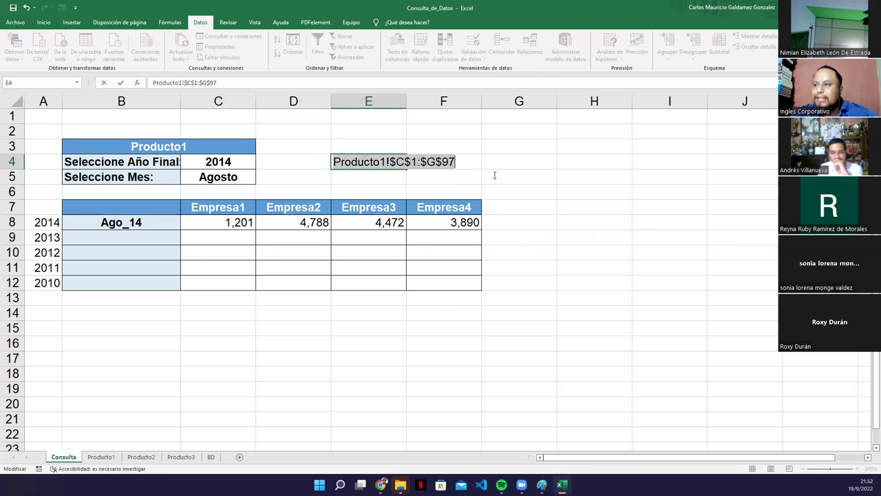
- Compare the reference written in E4 with the range C1:G97 selected on Producto1
left_click(102, 457)
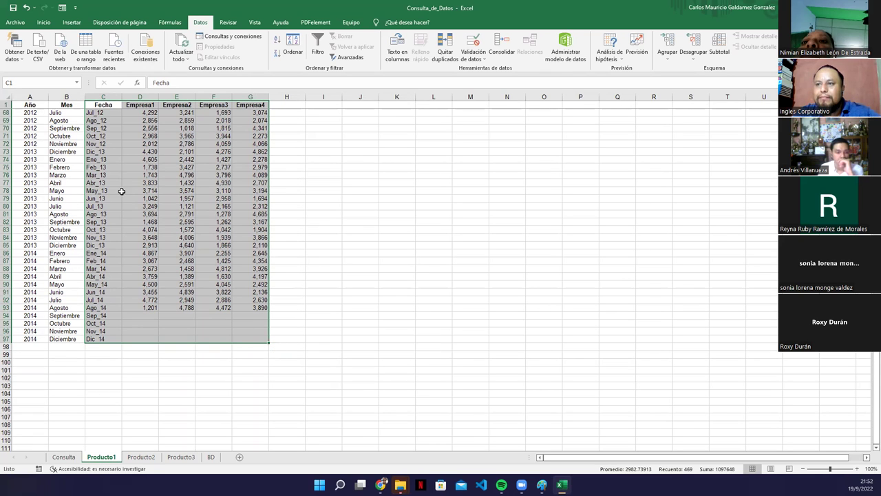
scroll(255, 393, "up", 6)
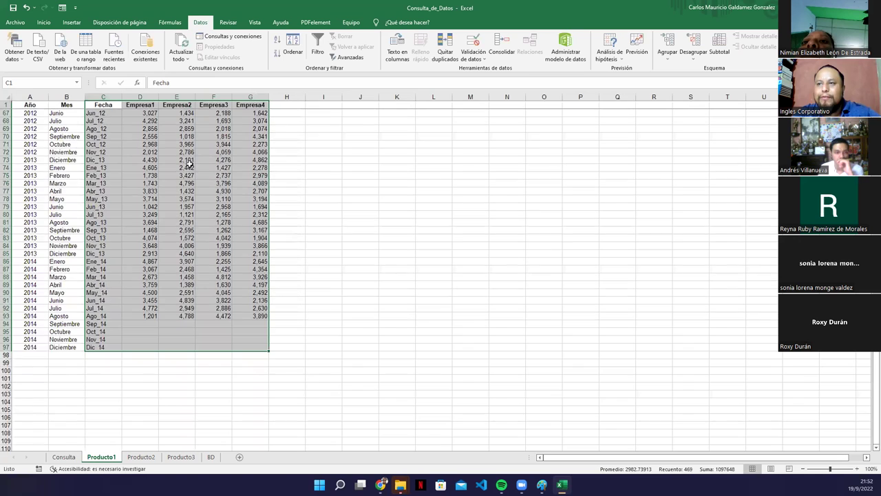
scroll(255, 393, "down", 6)
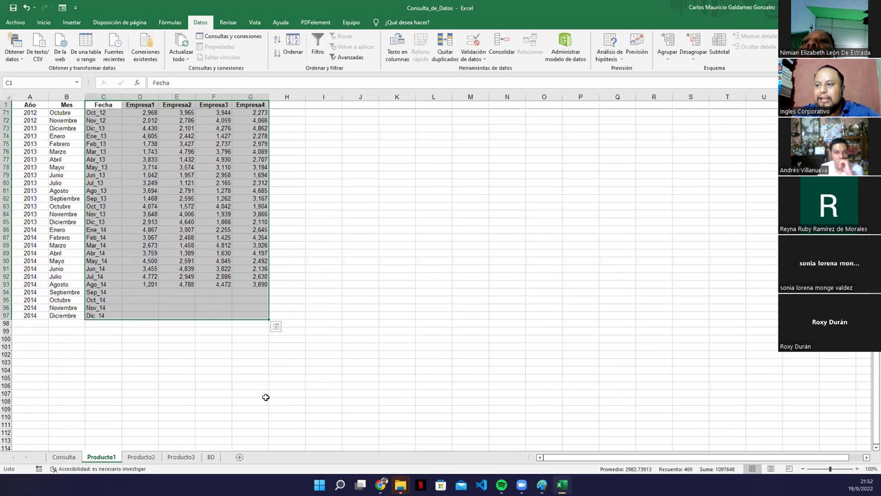
left_click(63, 456)
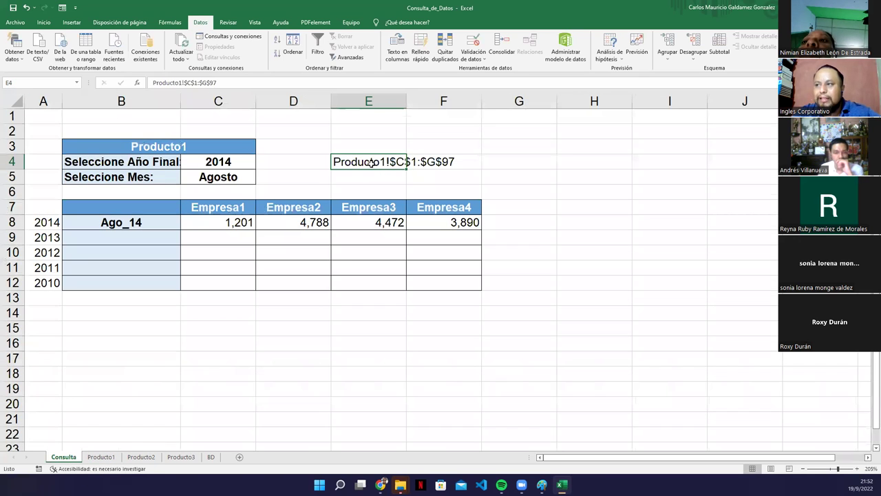
- Try to replace C8's first CONCATENAR with the Producto1!$C$1:$G$97 text copied from E4, and undo the change
double_click(334, 162)
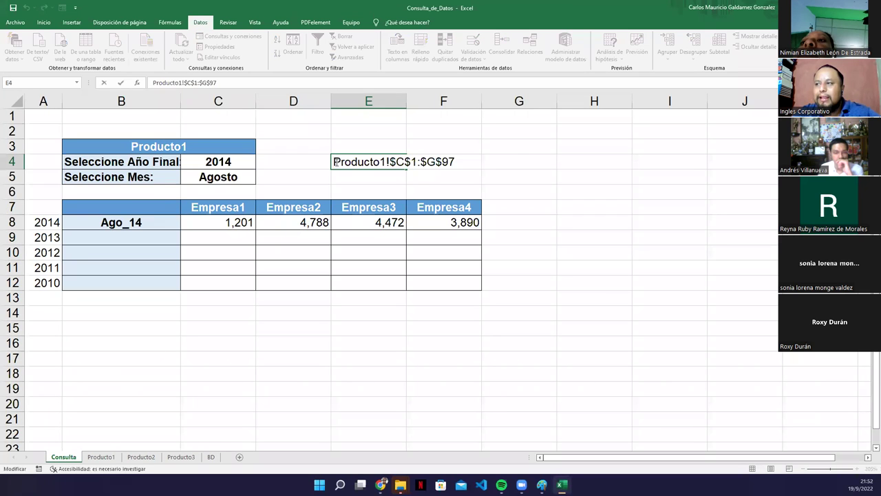
left_click_drag(334, 162, 474, 162)
key("ctrl+c")
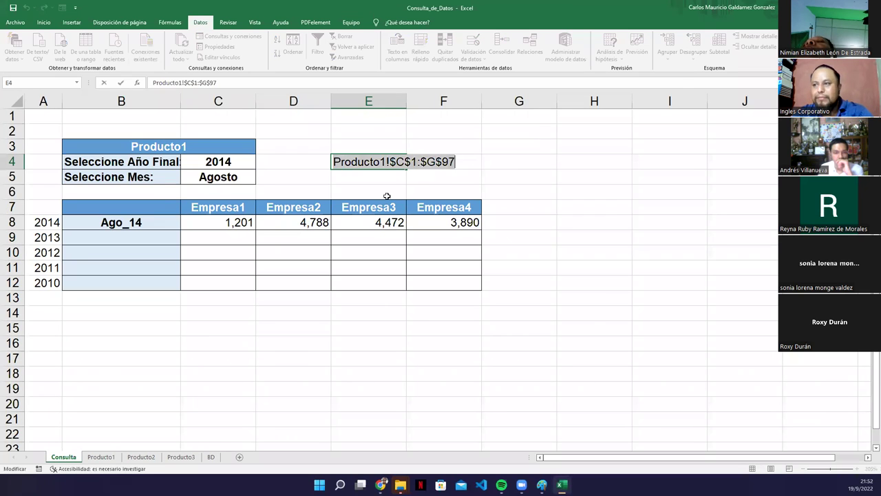
left_click(211, 225)
double_click(211, 226)
left_click_drag(296, 224, 493, 223)
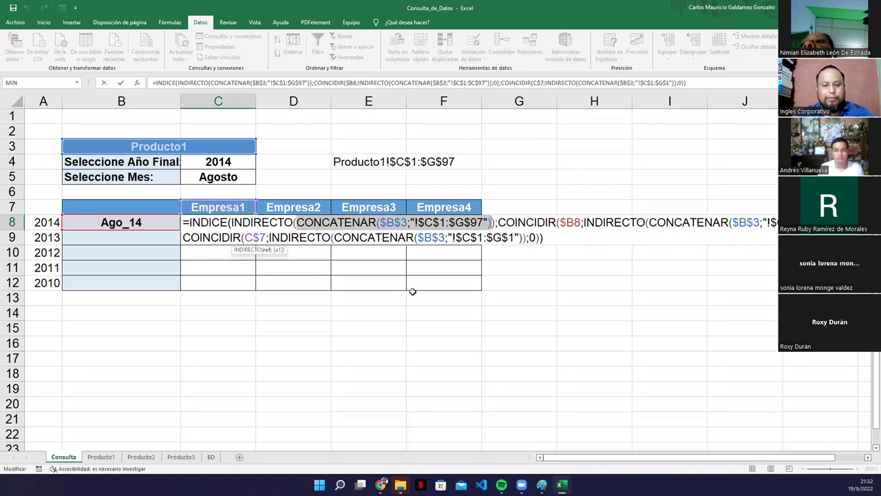
key("ctrl+v")
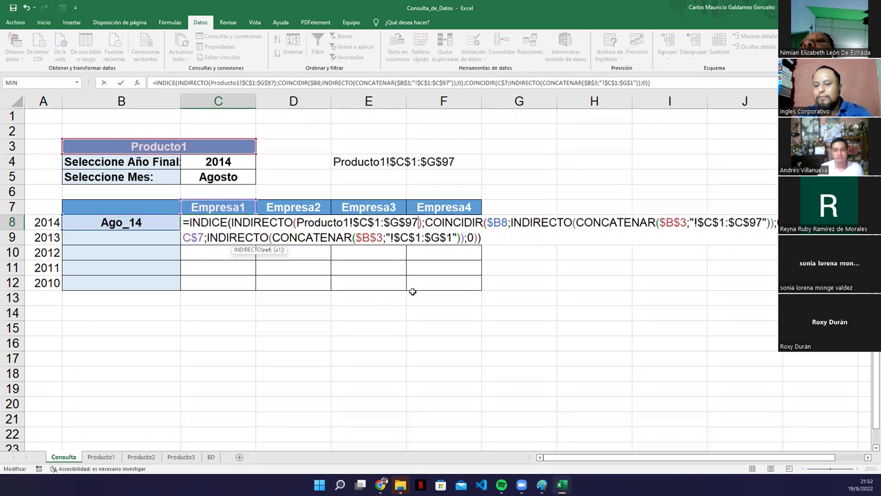
key("Return")
key("ctrl+z")
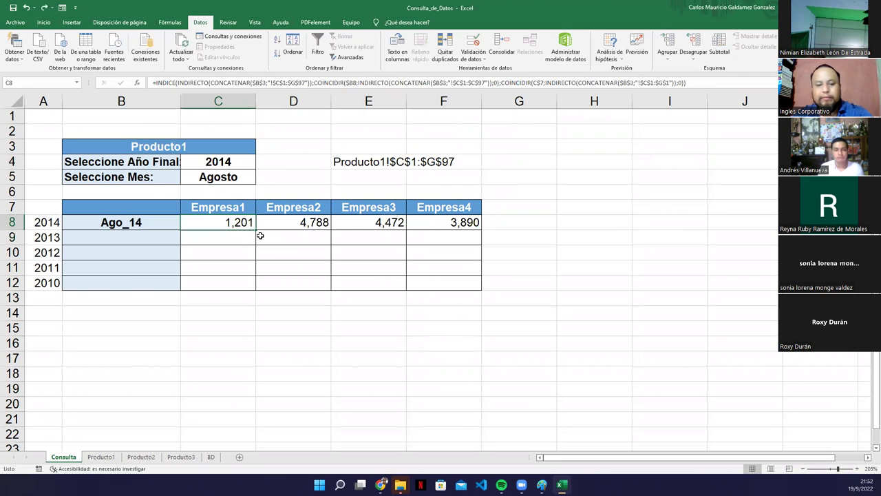
- Retry the plain Producto1!$C$1:$G$97 reference inside C8's first INDIRECTO, inspect the edited formula, and undo it
key("F2")
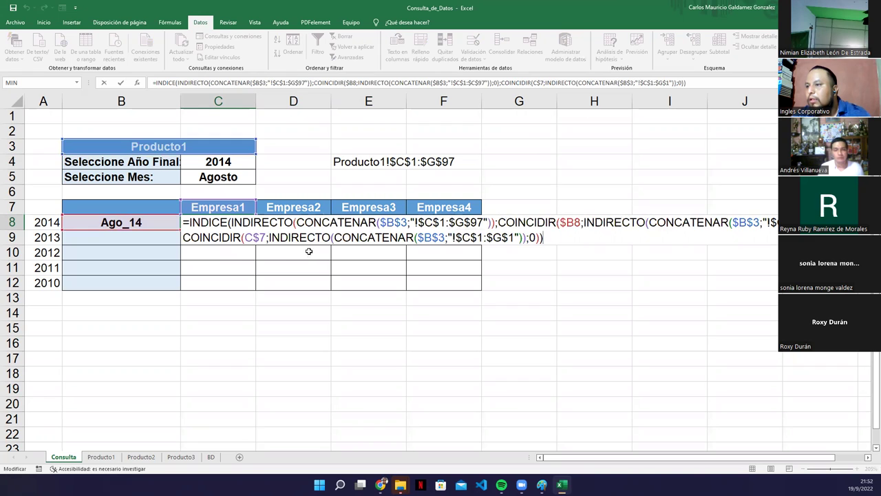
left_click_drag(296, 222, 493, 222)
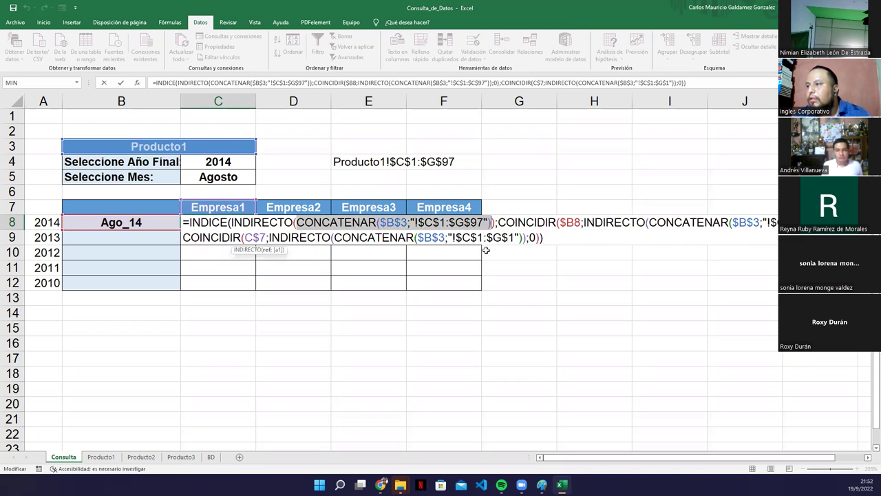
key("Delete")
key("ctrl+v")
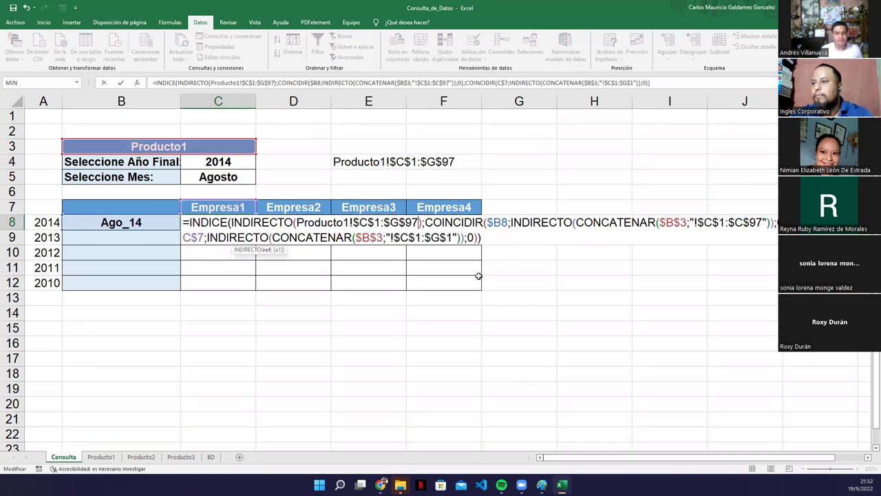
key("Return")
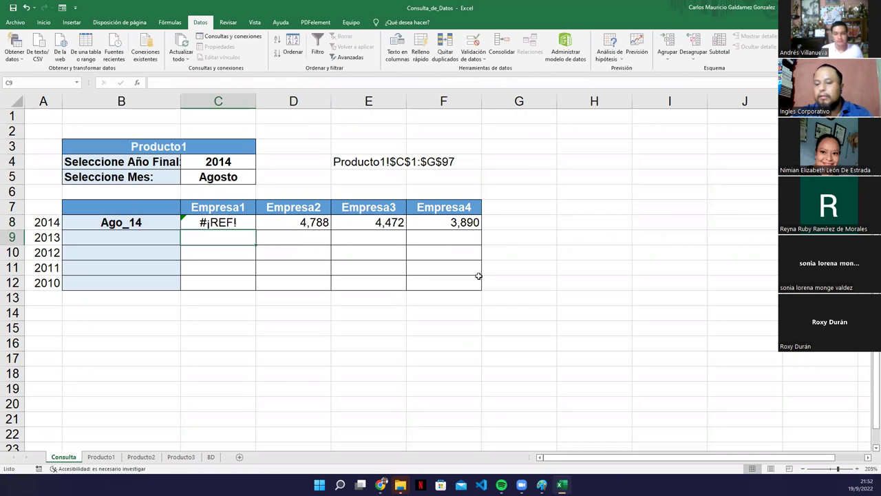
key("Up")
key("F2")
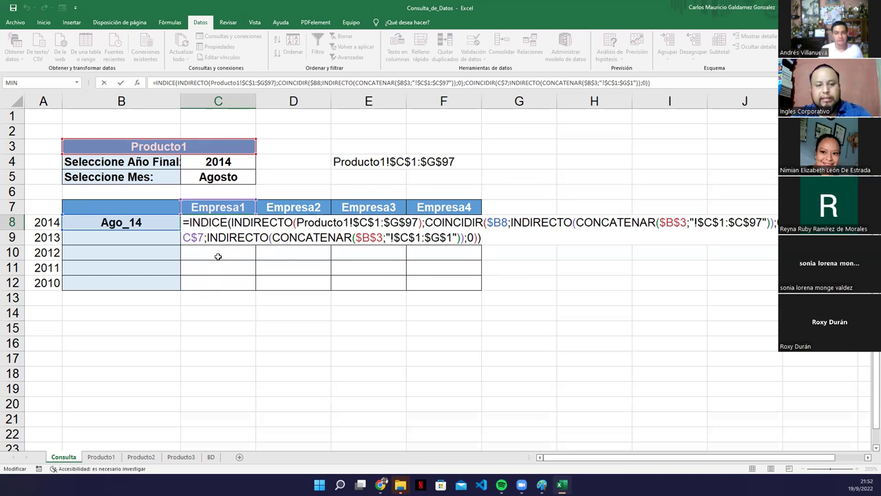
key("ctrl+Return")
key("ctrl+z")
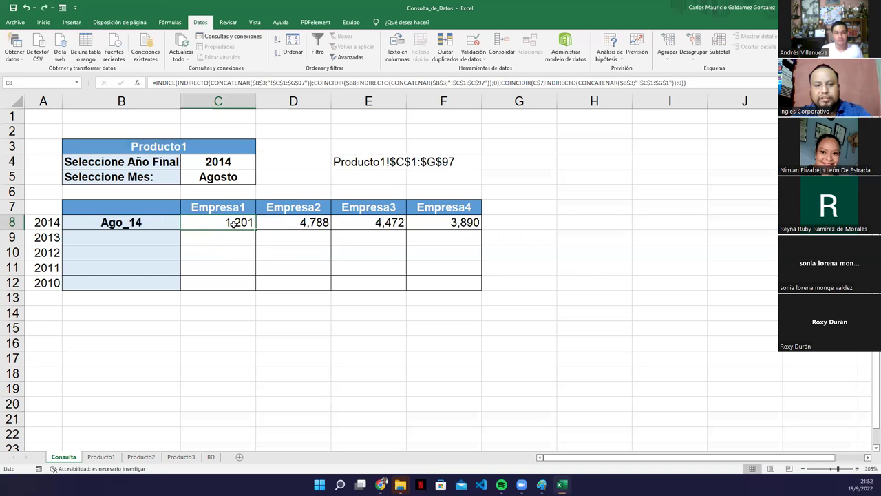
- Try Producto1!$C$1:$G$97 as the only argument of C8's first CONCATENAR, inspect the edited formula, and undo it
double_click(234, 222)
left_click_drag(378, 223, 486, 223)
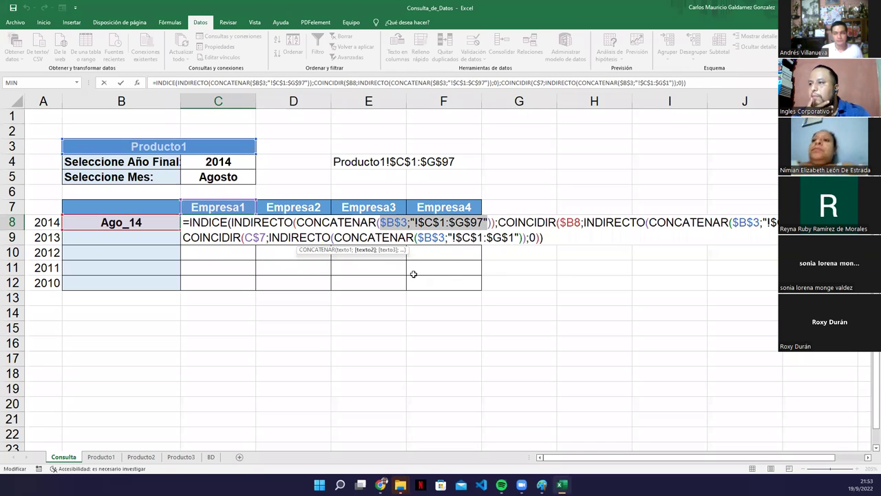
key("ctrl+v")
key("Return")
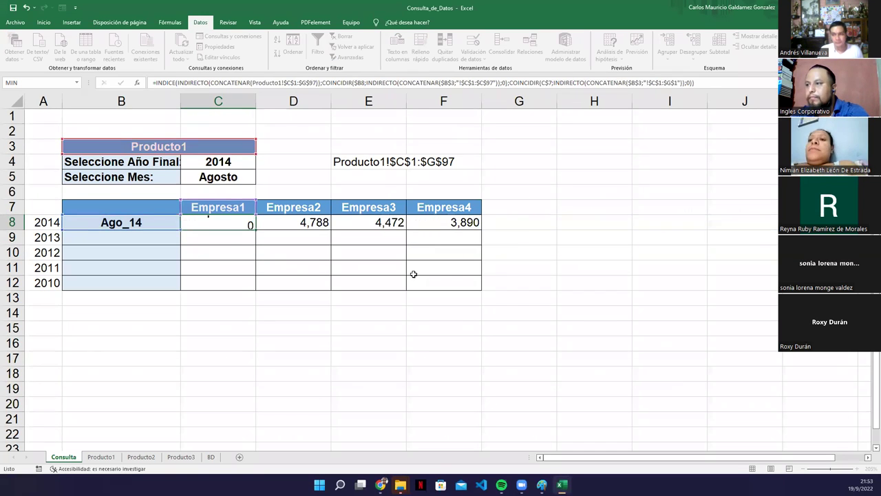
key("Up")
key("F2")
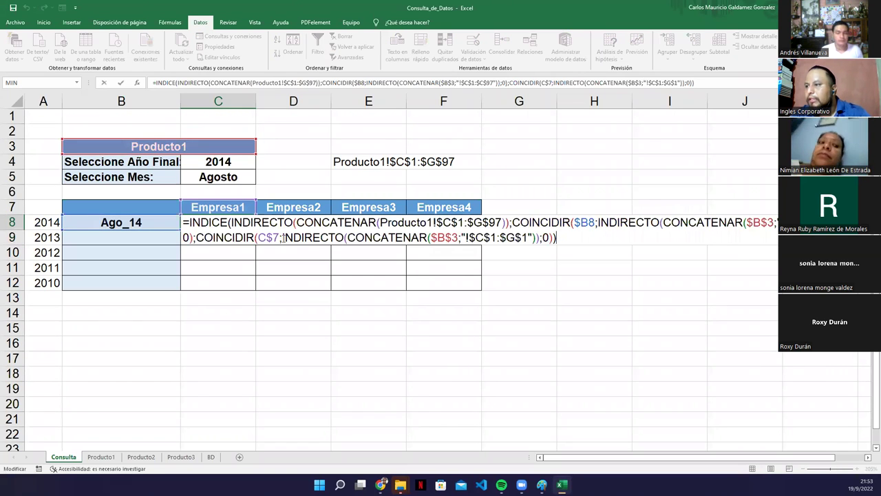
key("Escape")
key("ctrl+z")
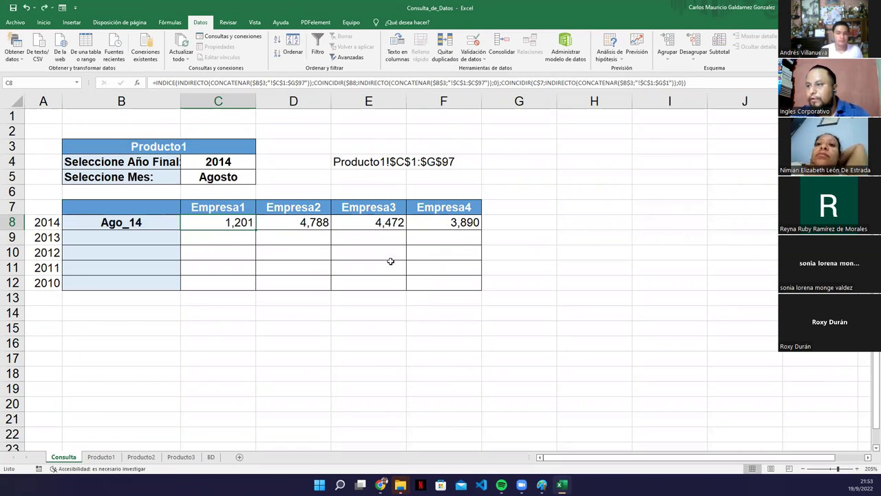
- Try the Producto1!$C$1:$G$97 text in place of the first CONCATENAR, including its closing parentheses, in C8's formula
double_click(205, 216)
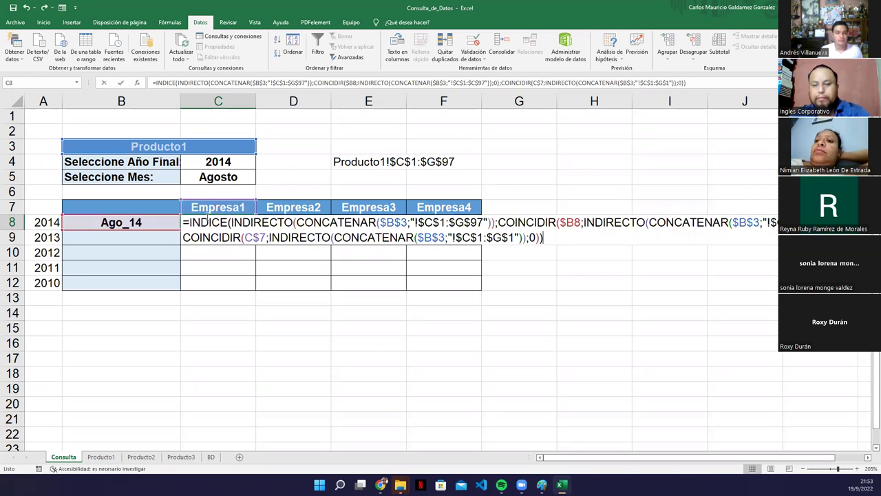
left_click(382, 221)
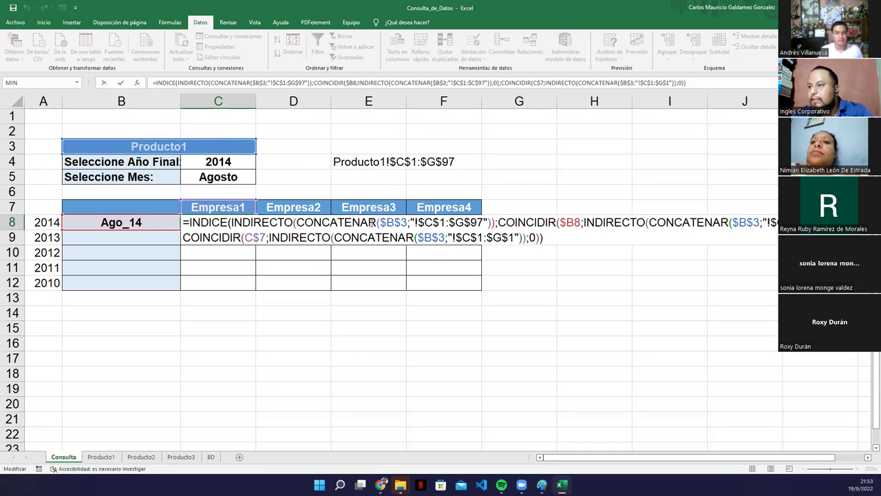
double_click(299, 222)
left_click_drag(299, 222, 495, 222)
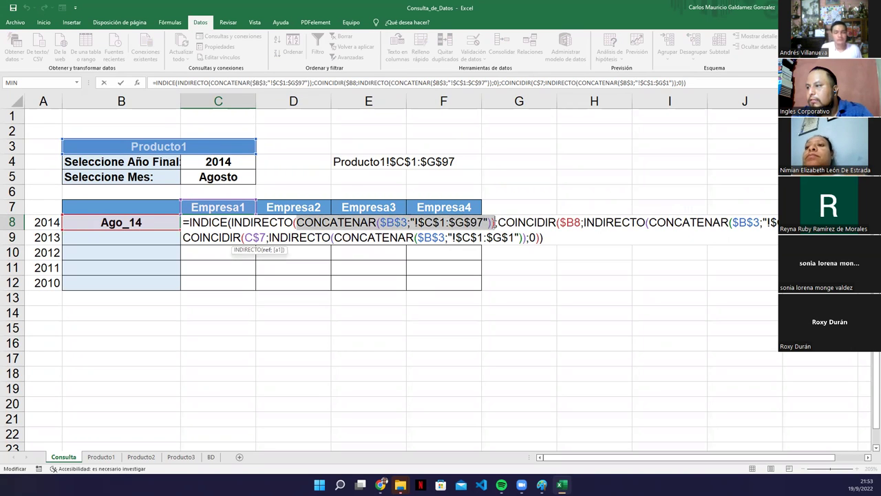
key("ctrl+v")
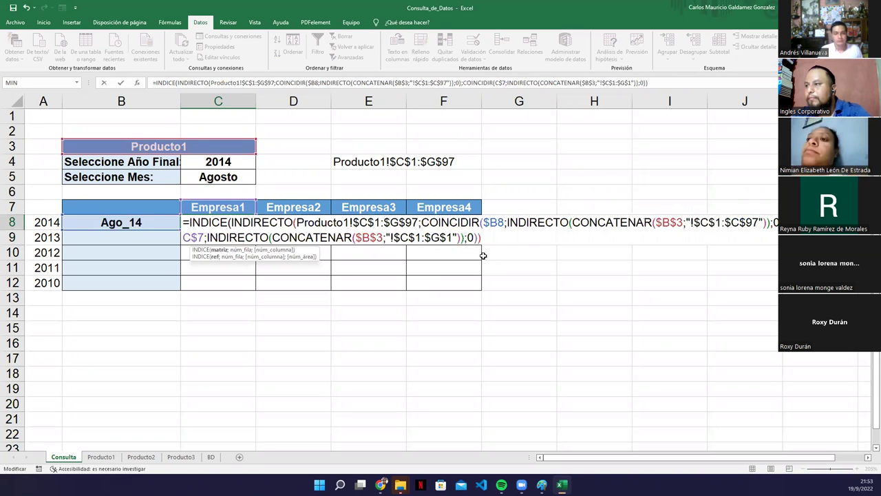
key("Return")
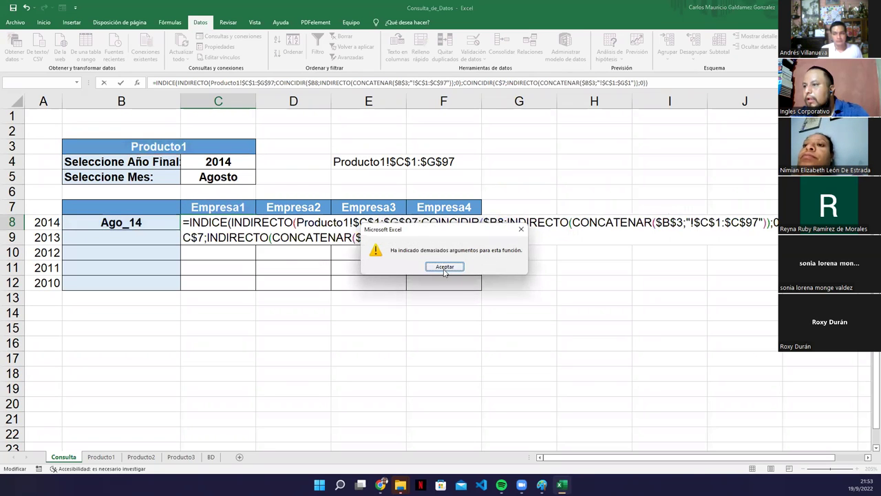
left_click(444, 268)
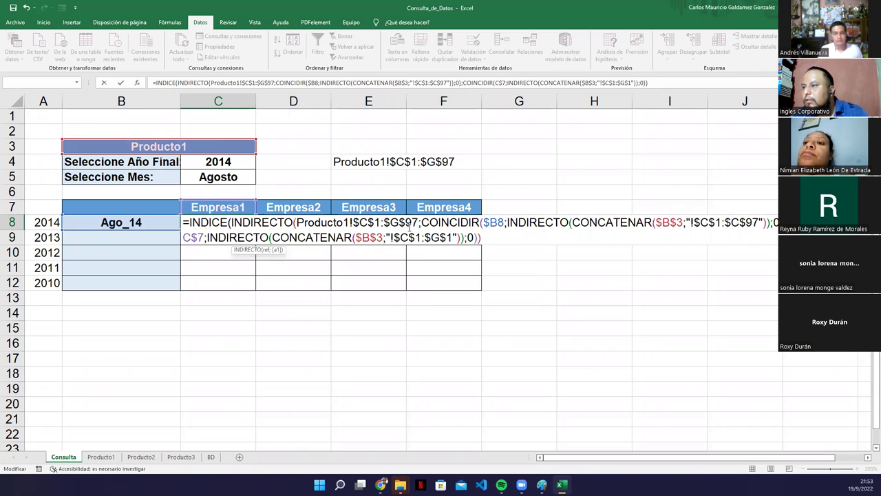
- Try replacing the pasted reference in C8's first INDIRECTO with the range C1:G97 picked on the Producto1 sheet
left_click(328, 223)
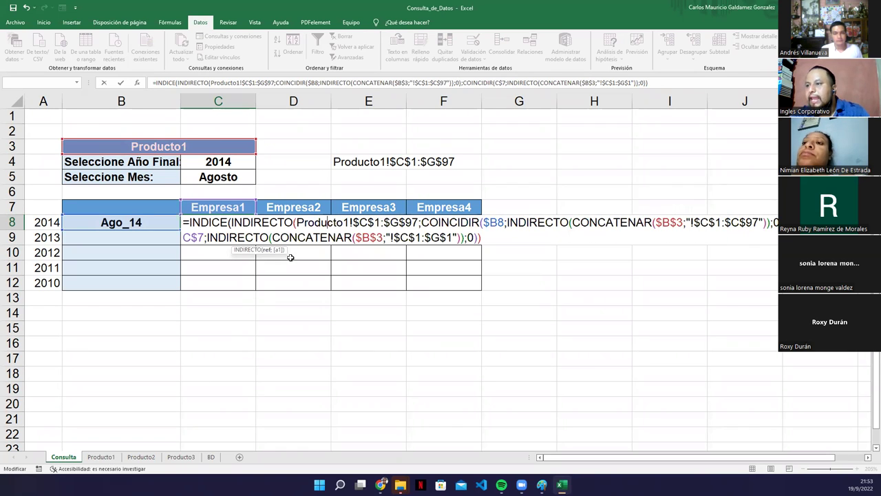
left_click_drag(297, 223, 419, 222)
key("BackSpace")
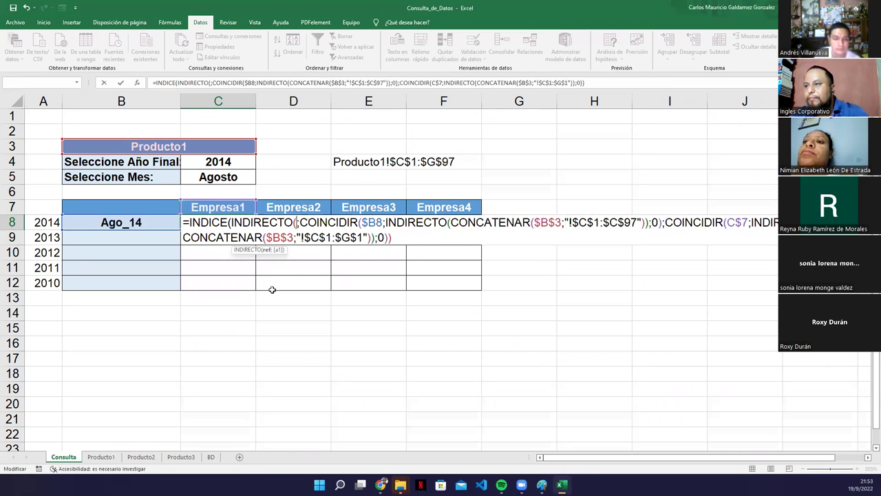
left_click(102, 457)
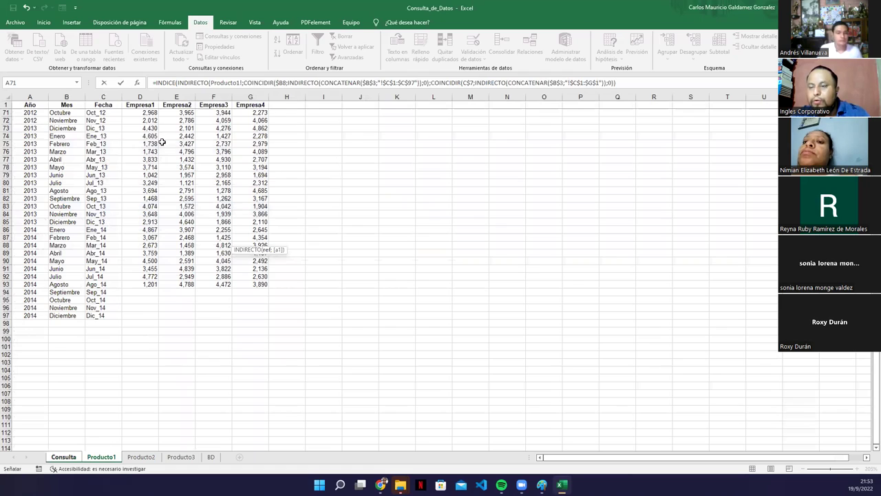
left_click_drag(261, 315, 101, 104)
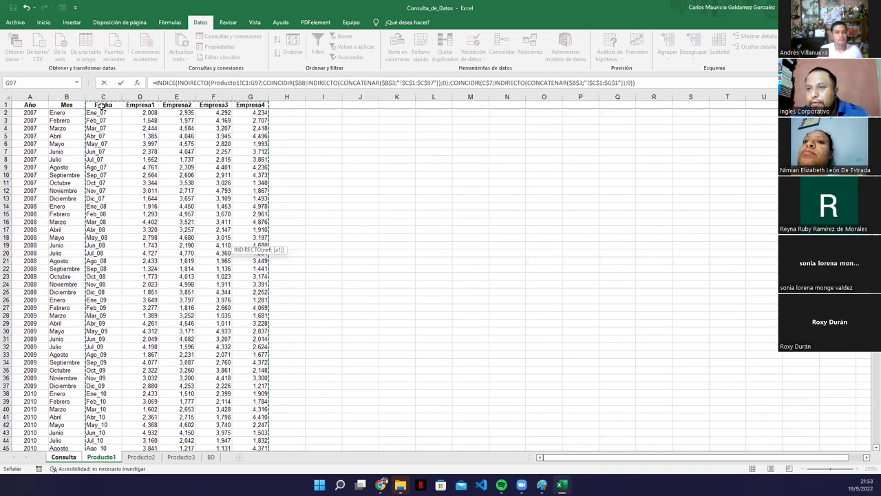
left_click(550, 82)
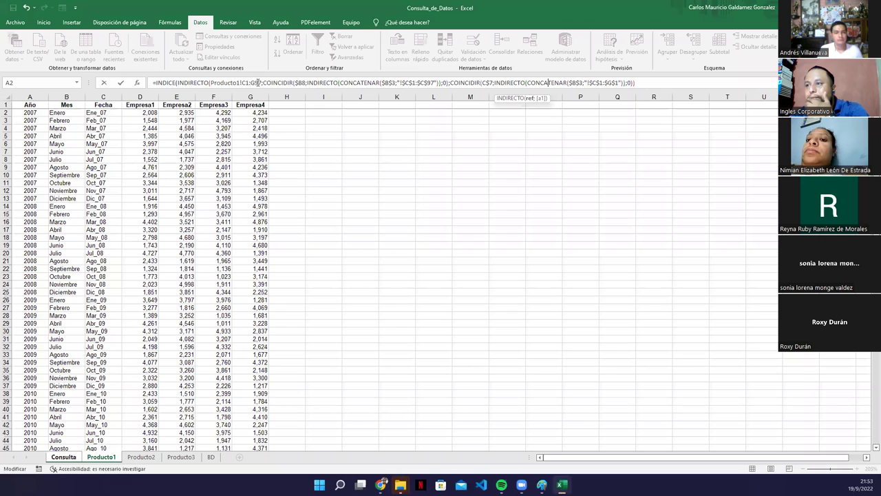
left_click_drag(211, 82, 243, 82)
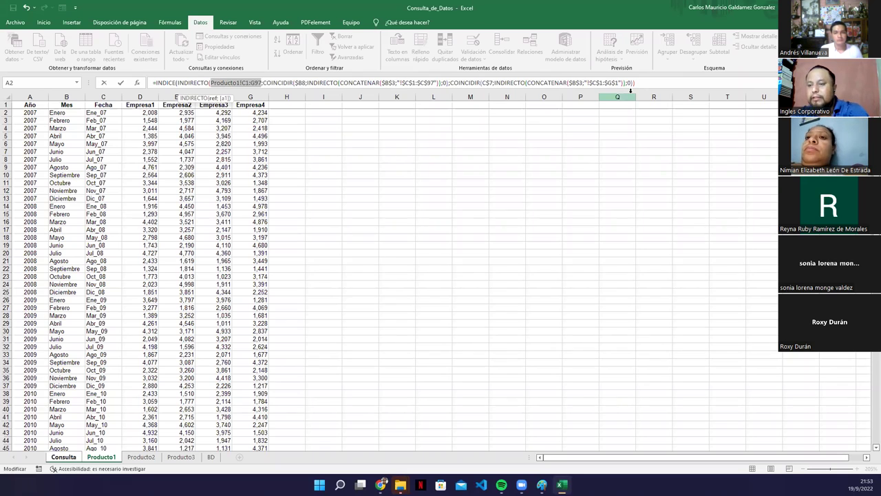
key("Return")
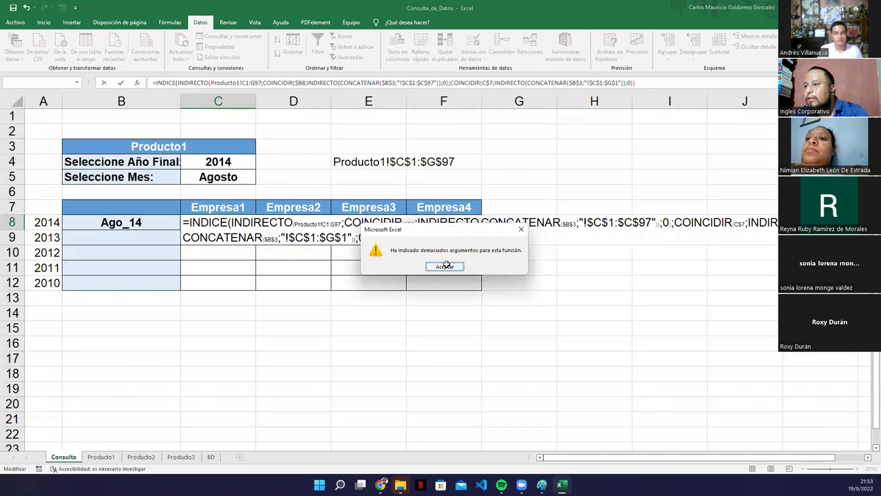
left_click(445, 266)
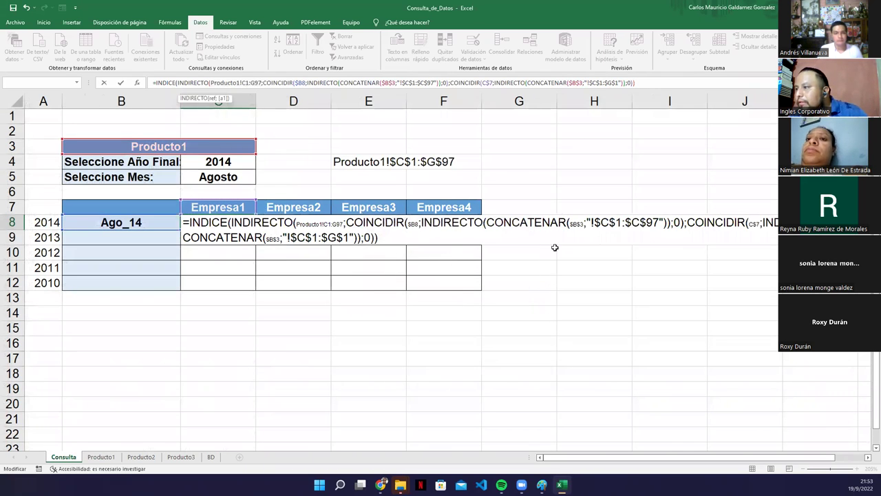
- Try different numbers of closing parentheses at the end of C8's formula, and cancel the whole edit
left_click(376, 238)
left_click(397, 232)
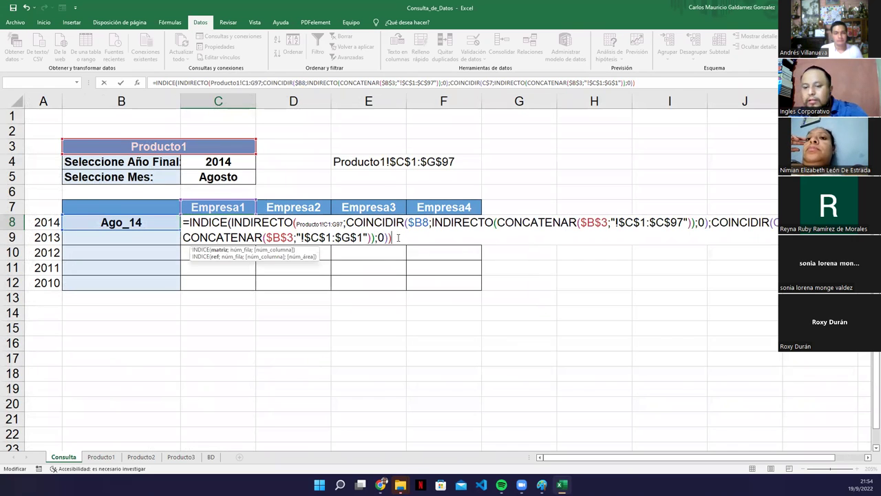
key("Return")
left_click(441, 267)
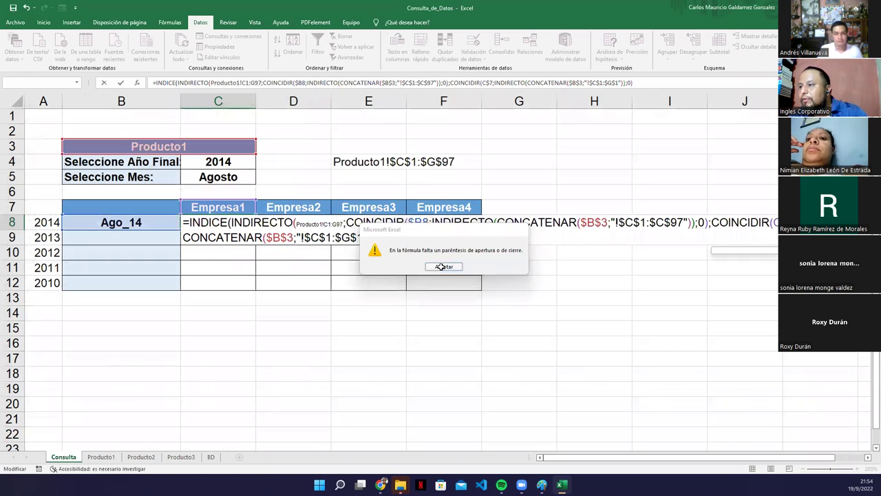
type(")")
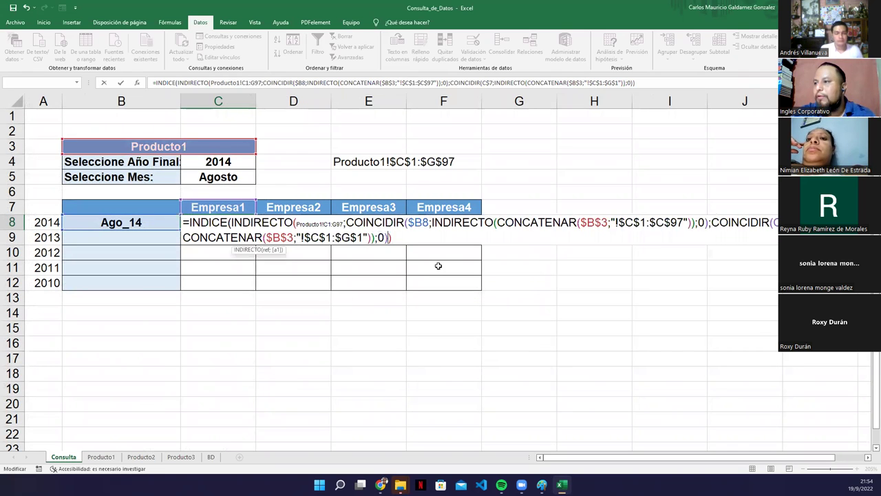
type(")")
key("Return")
left_click(438, 266)
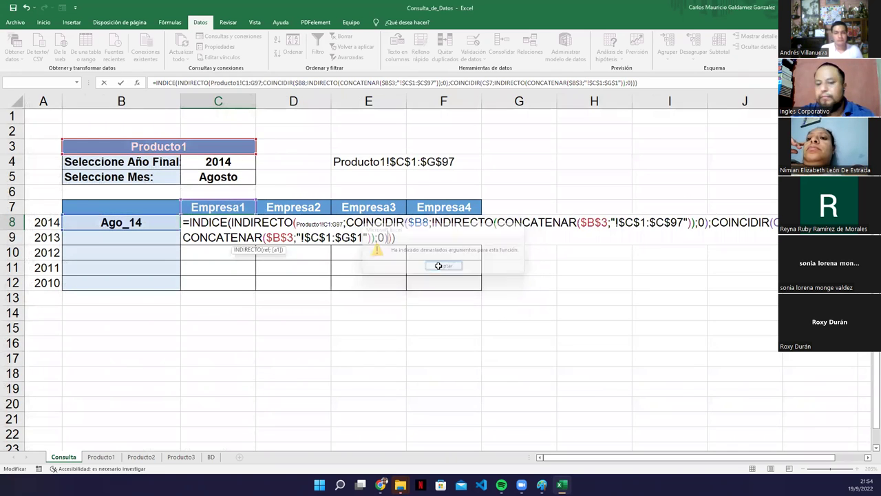
key("BackSpace")
key("BackSpace")
key("BackSpace")
type("))")
key("Return")
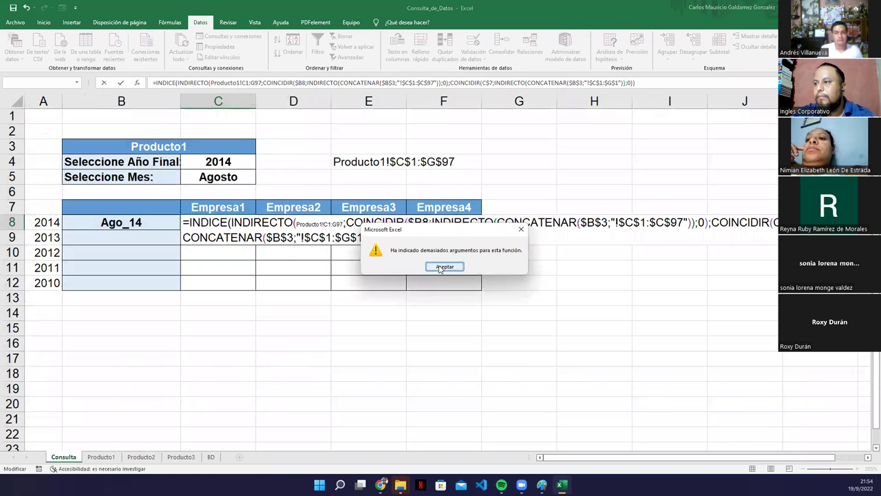
left_click(438, 266)
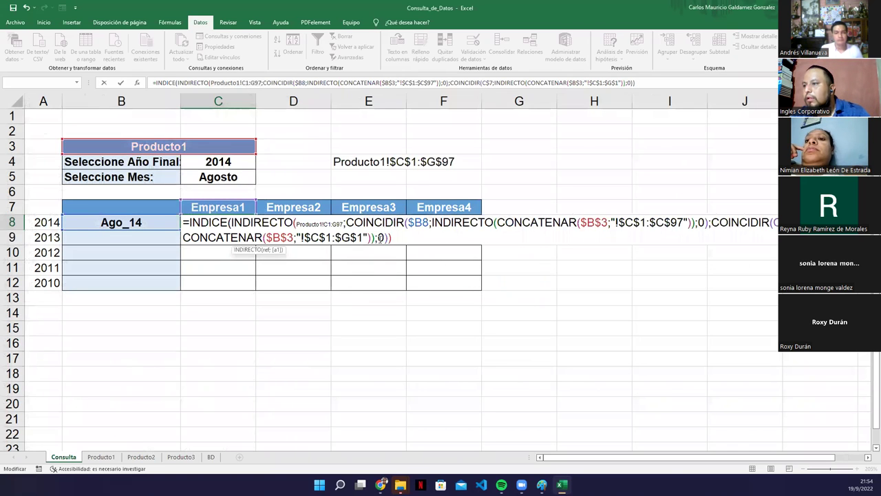
key("Return")
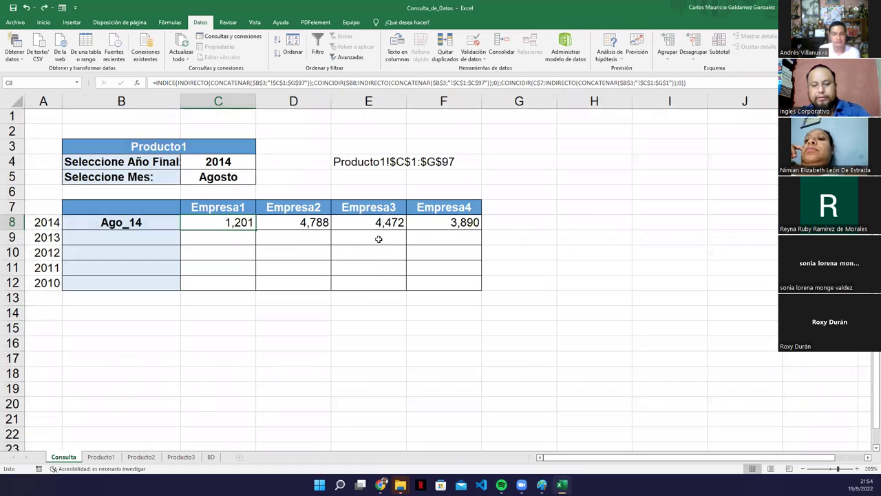
- Examine C8's formula, covering its CONCATENAR range references and the lookup values $B8 and C$7 in the COINCIDIR functions
key("F2")
left_click(298, 222)
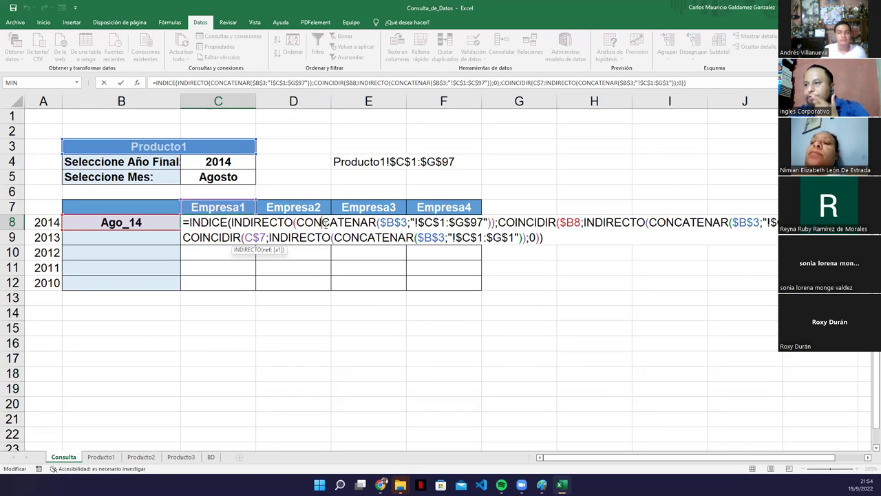
double_click(323, 223)
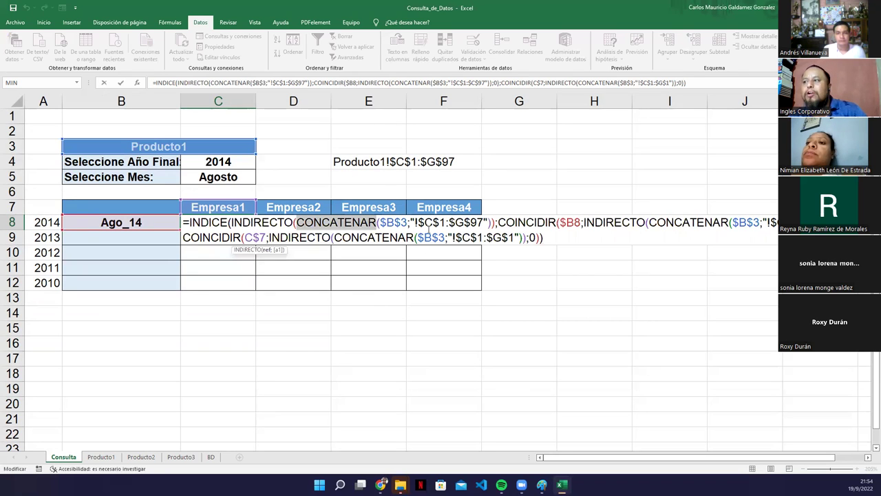
left_click_drag(414, 221, 484, 221)
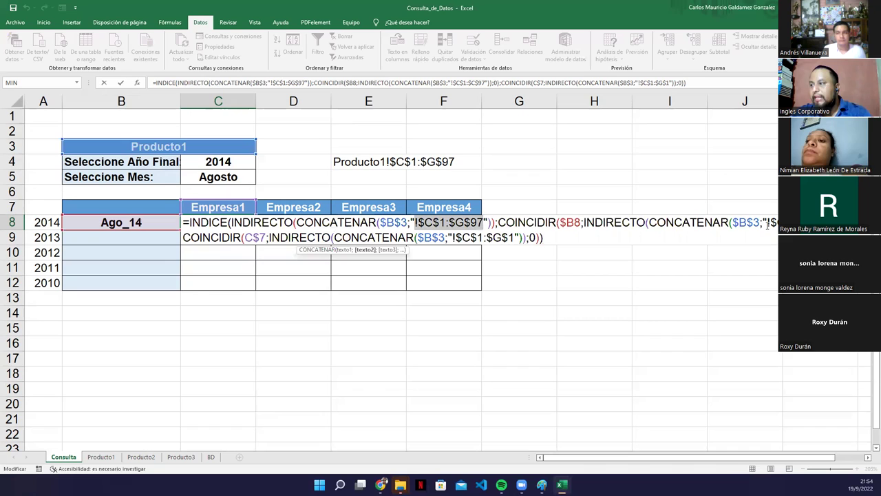
left_click_drag(646, 222, 739, 236)
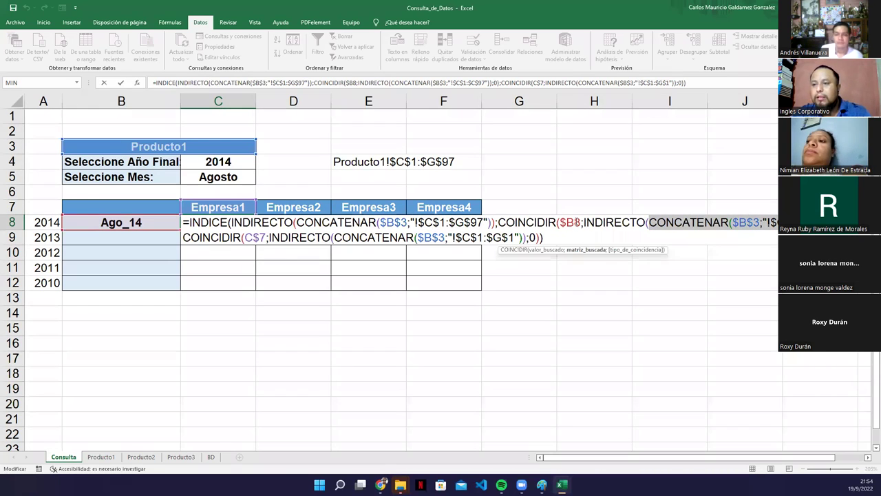
left_click(534, 221)
left_click(569, 222)
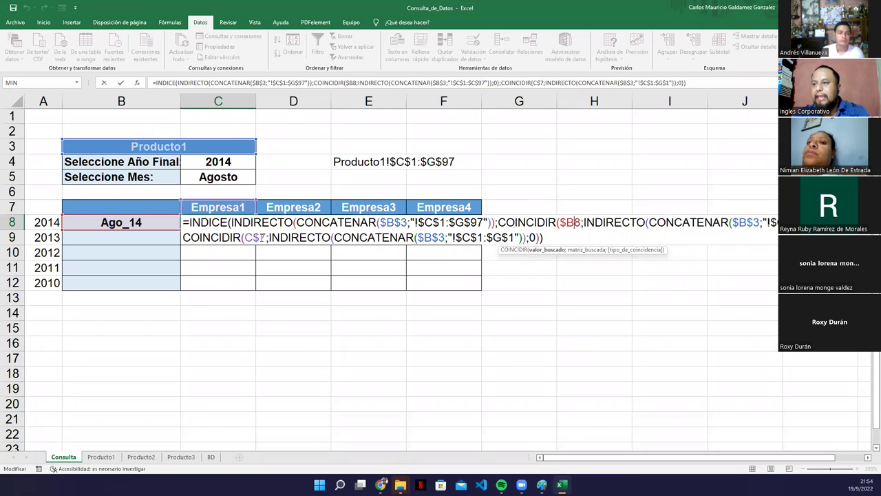
left_click(263, 237)
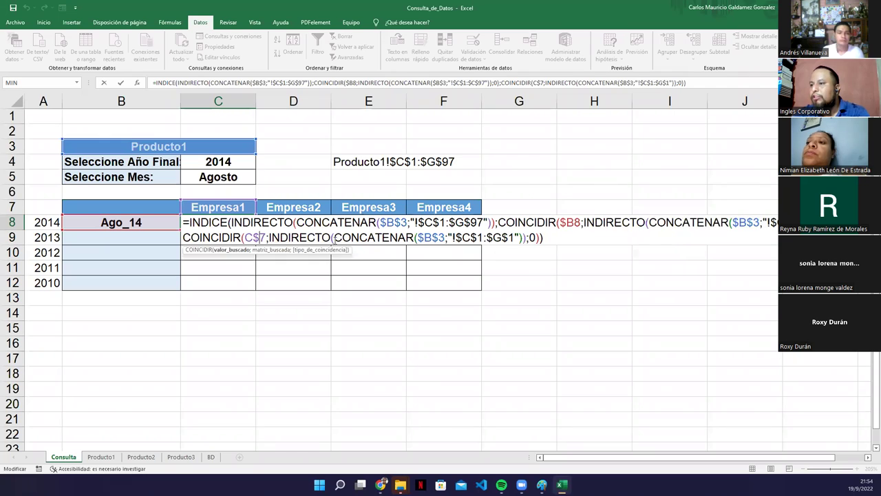
left_click(432, 237)
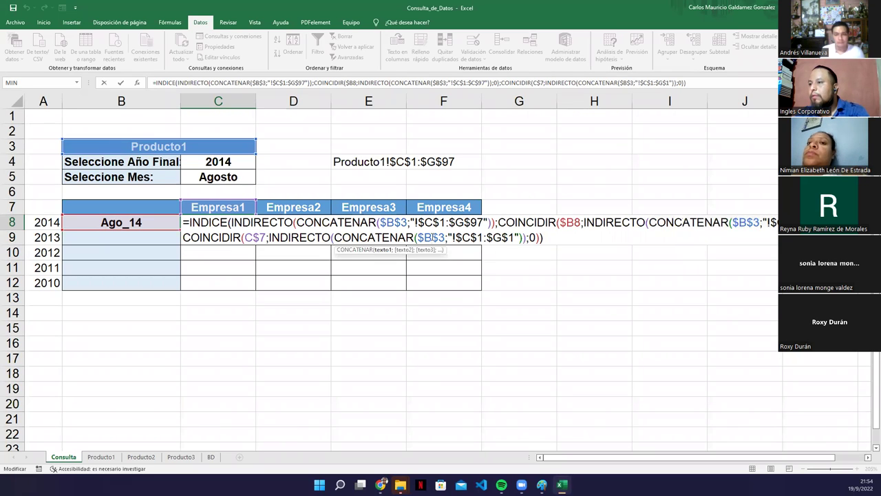
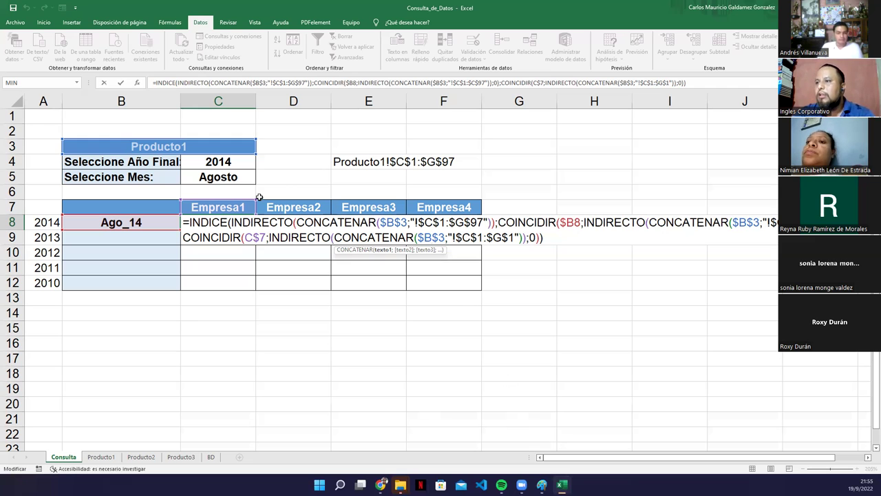
- Replace the first CONCATENAR in C8's formula with a reference to cell E4 inside INDIRECTO, and inspect the edited formula
left_click_drag(298, 226, 493, 223)
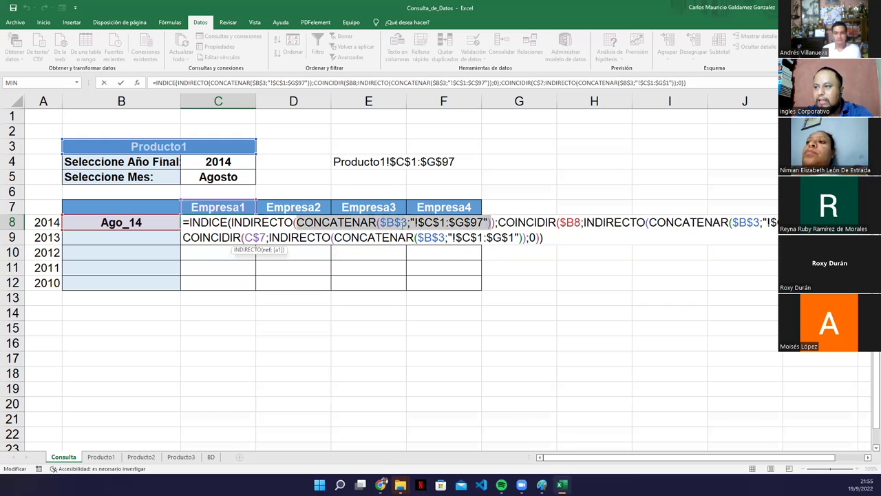
left_click(346, 161)
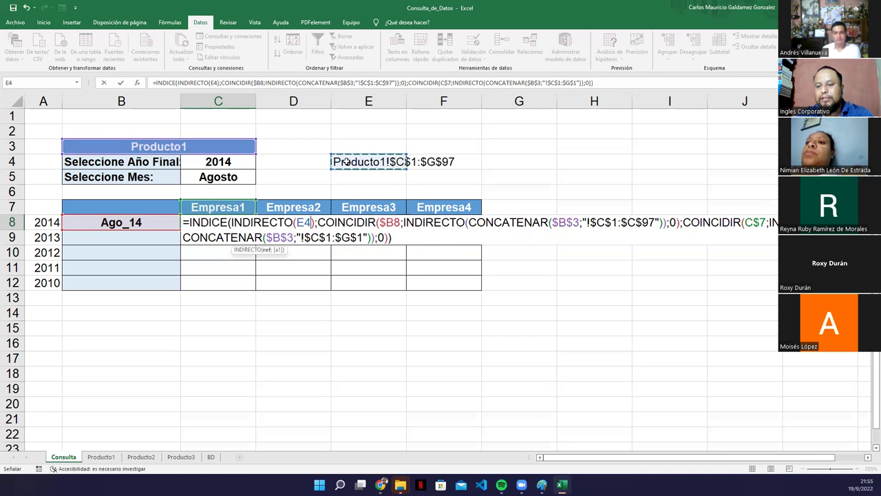
key("Return")
left_click(230, 221)
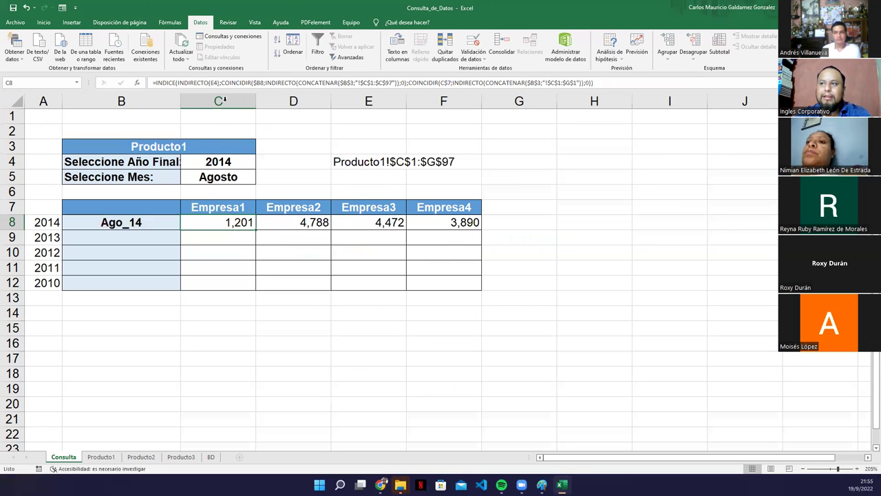
left_click(218, 83)
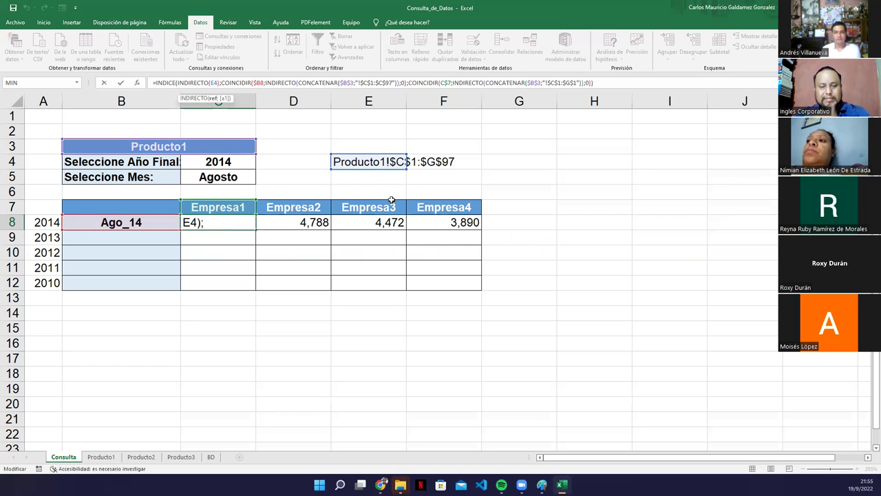
key("Return")
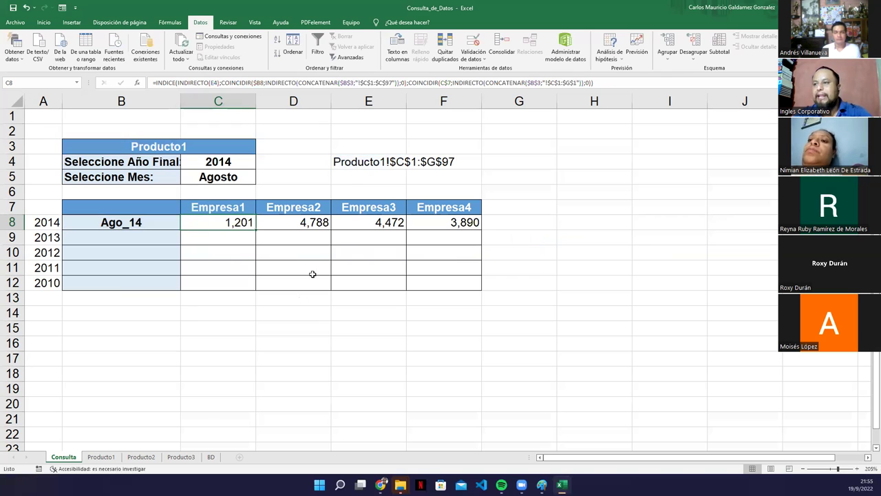
- Check B8's CONCATENAR formula, and fill the period label down to B12 and the company formulas in C8:F8 down to row 12
left_click(131, 223)
double_click(153, 229)
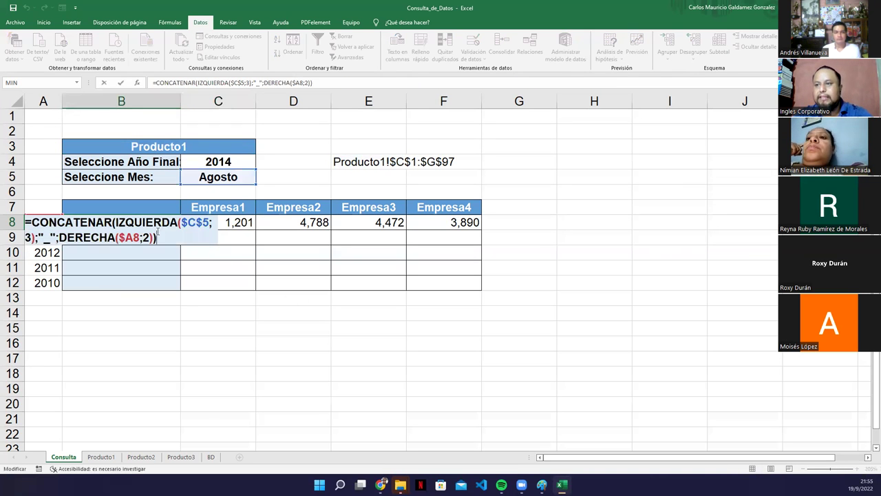
key("Escape")
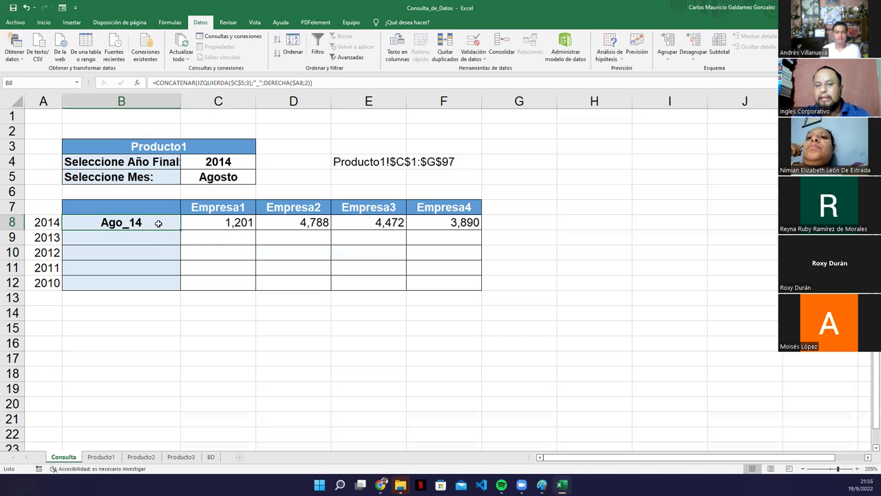
double_click(158, 223)
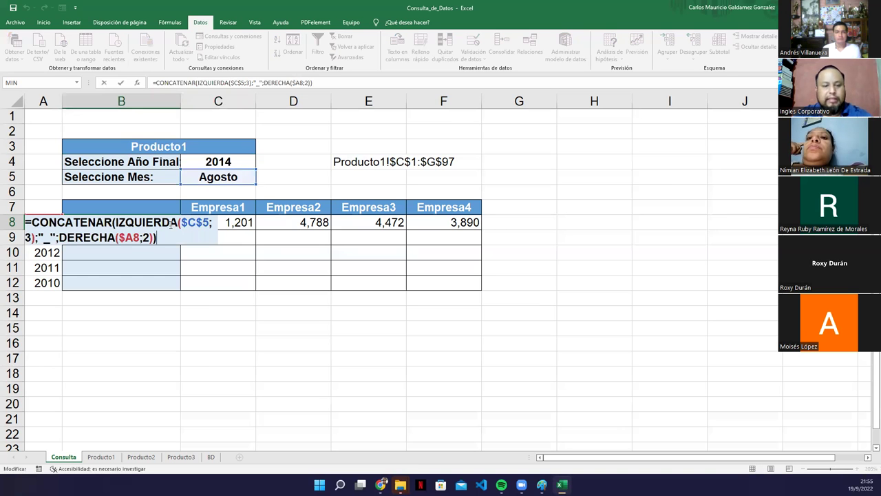
key("Escape")
left_click_drag(181, 230, 171, 287)
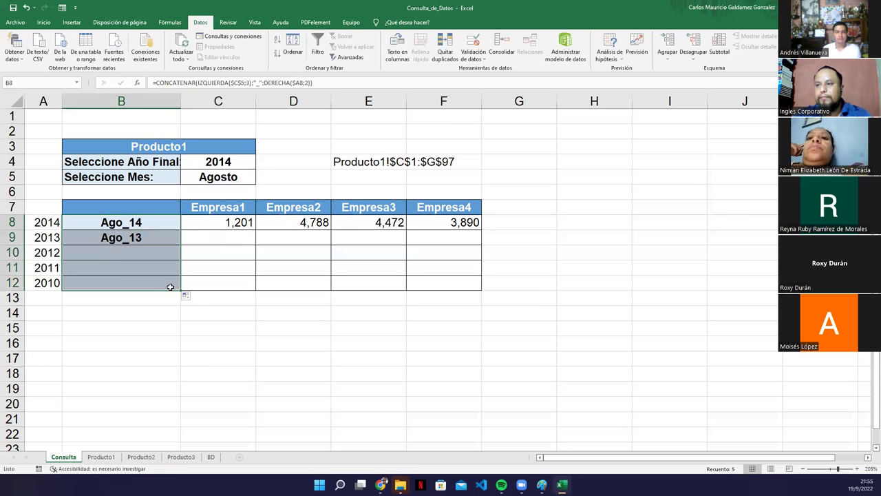
left_click_drag(230, 222, 479, 289)
- Examine the copied formula in C9, including the reference inside its first INDIRECTO
left_click(241, 236)
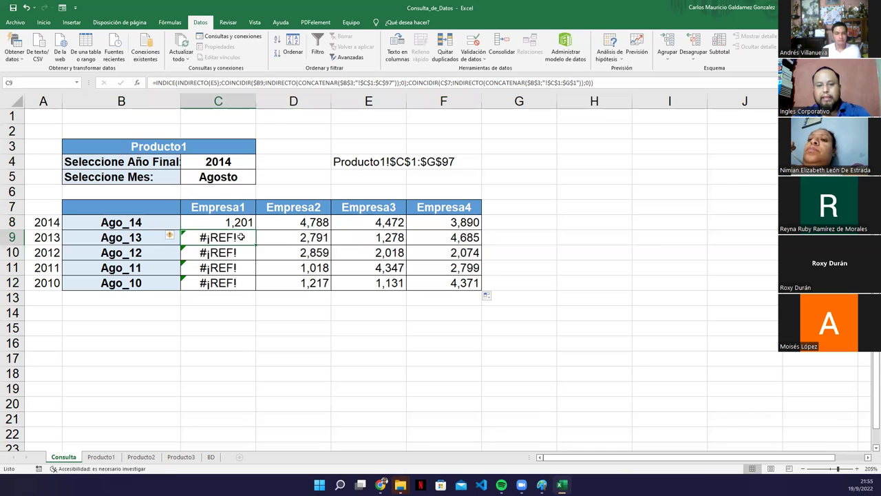
double_click(241, 236)
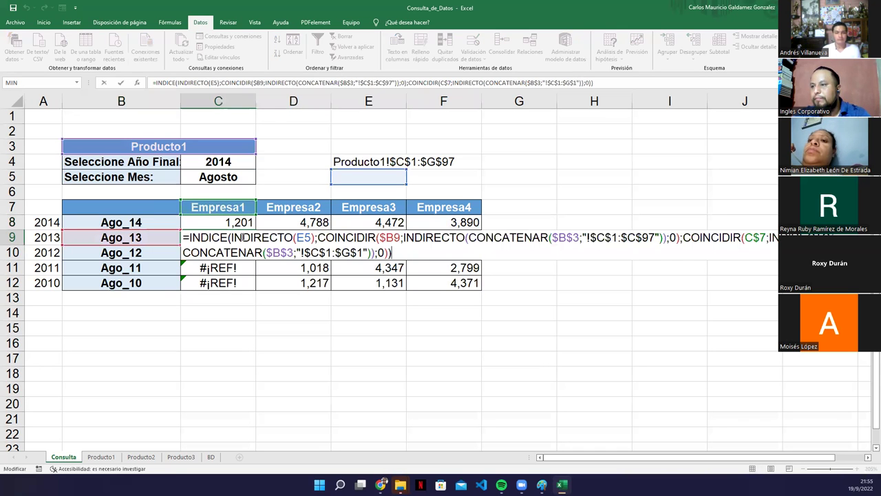
key("Escape")
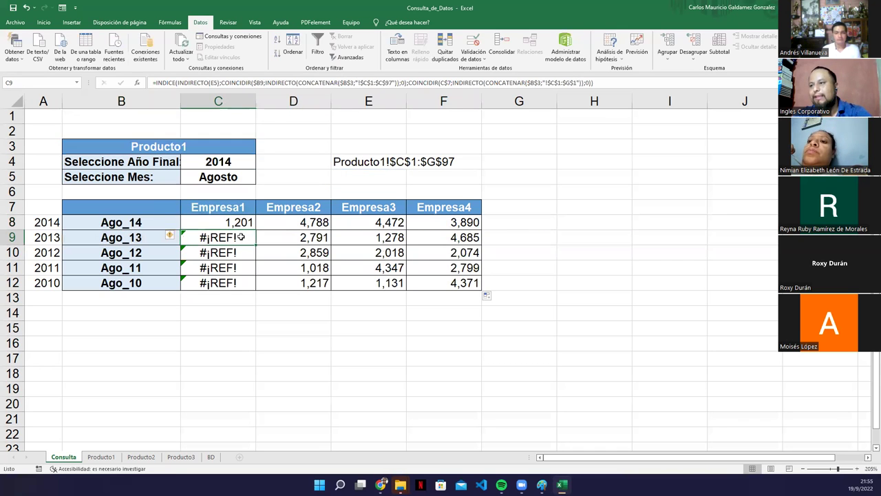
- Undo both table fills and the E4 reference edit in C8, and check C8's formula in the formula bar
key("ctrl+z")
key("ctrl+z")
key("ctrl+z")
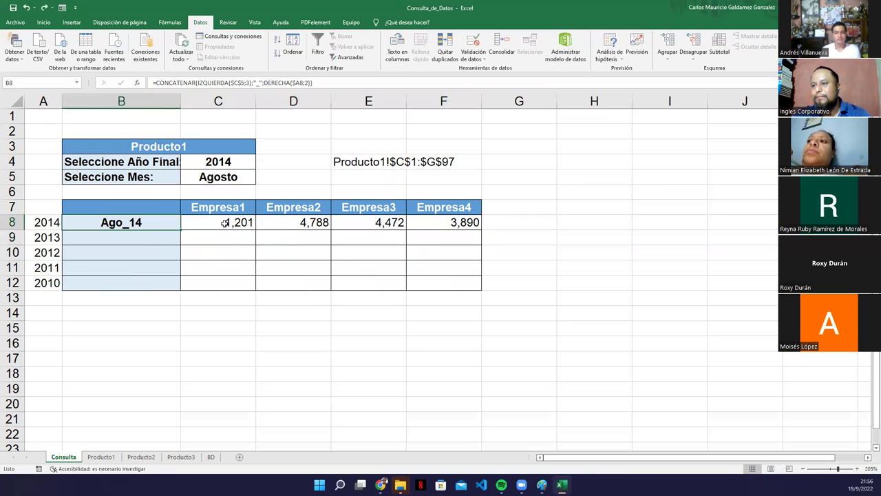
left_click(224, 223)
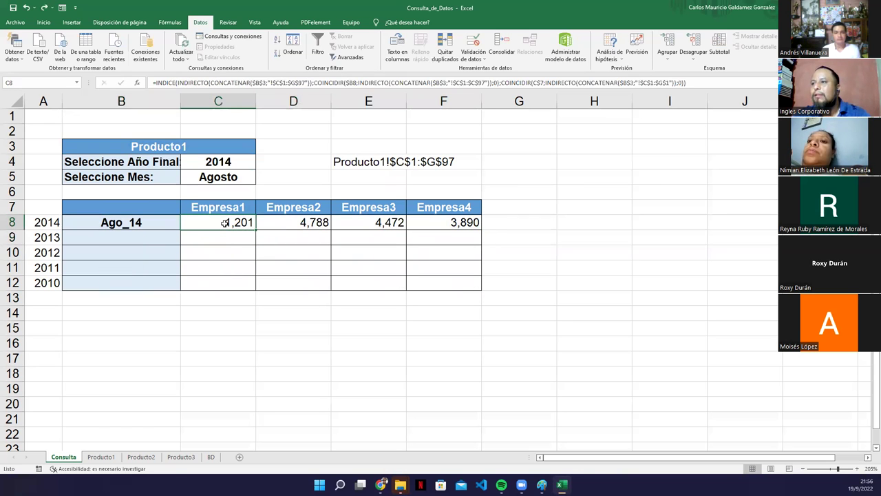
key("Up")
key("Up")
key("Up")
key("Up")
key("Right")
key("Right")
left_click(224, 222)
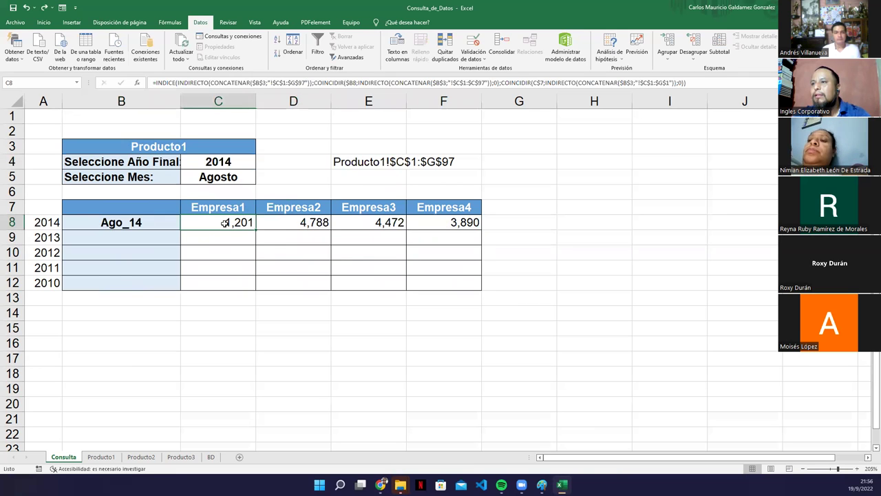
- Fill the B8 label formula and the C8:F8 company formulas down through row 12
left_click_drag(165, 226, 477, 286)
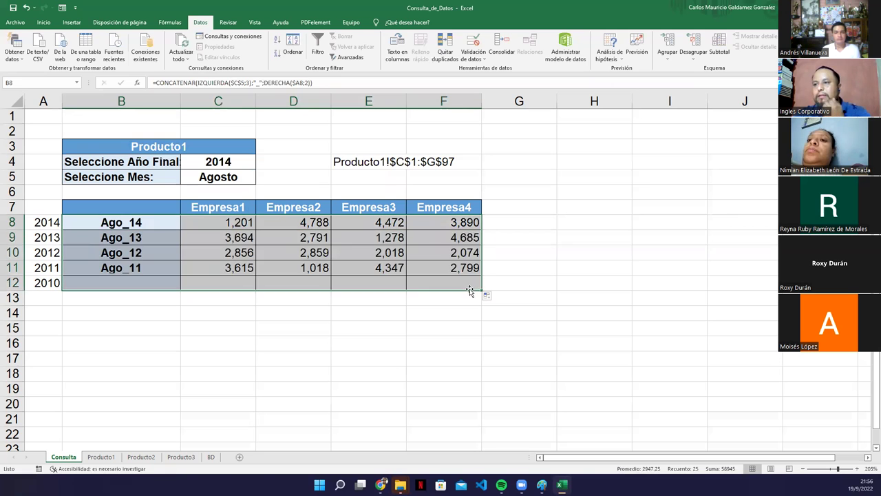
left_click_drag(176, 267, 213, 268)
left_click_drag(269, 251, 474, 284)
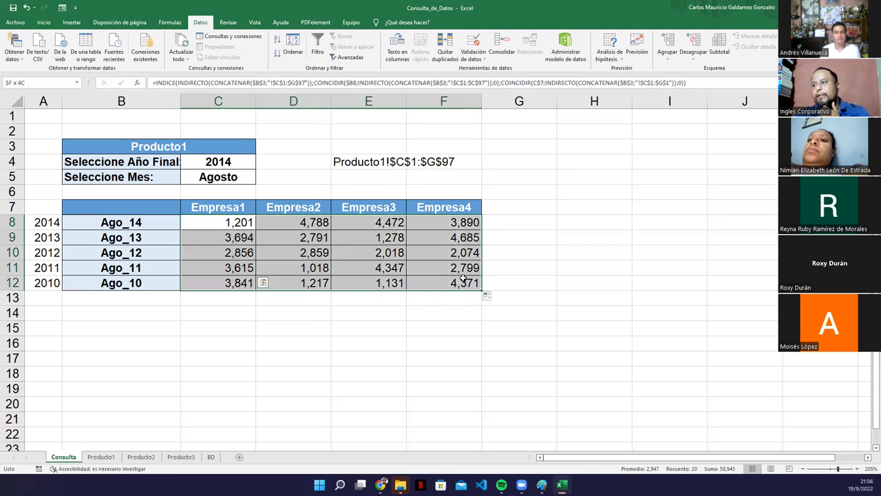
- Apply the Contabilidad number format to the company values in C8:F12
left_click(44, 23)
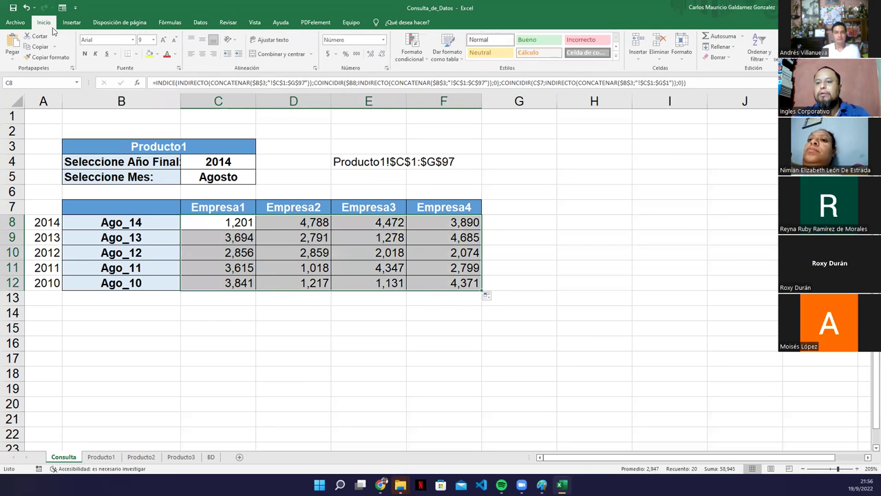
left_click(385, 41)
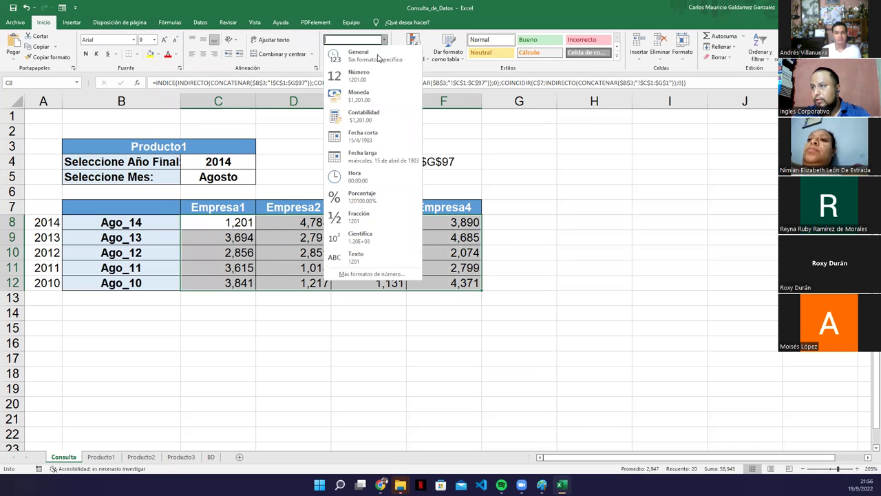
left_click(370, 123)
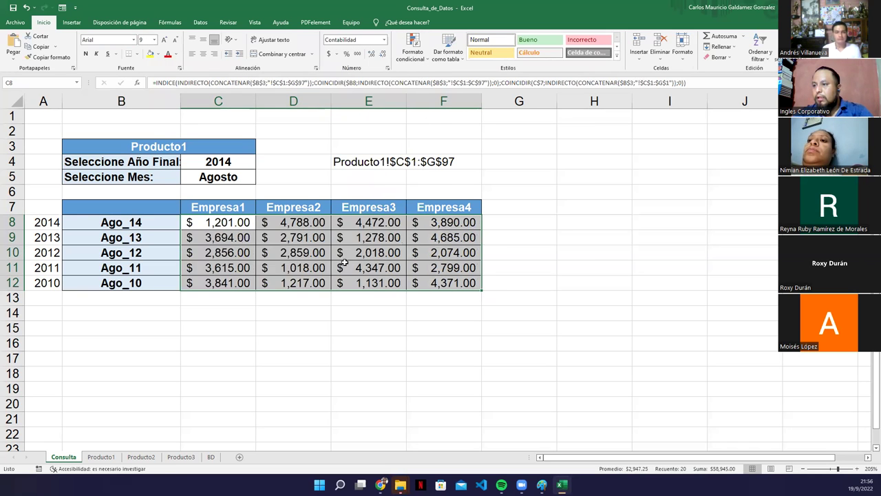
- Deselect the values and fit column B's width to its contents
left_click(358, 303)
left_click(199, 271)
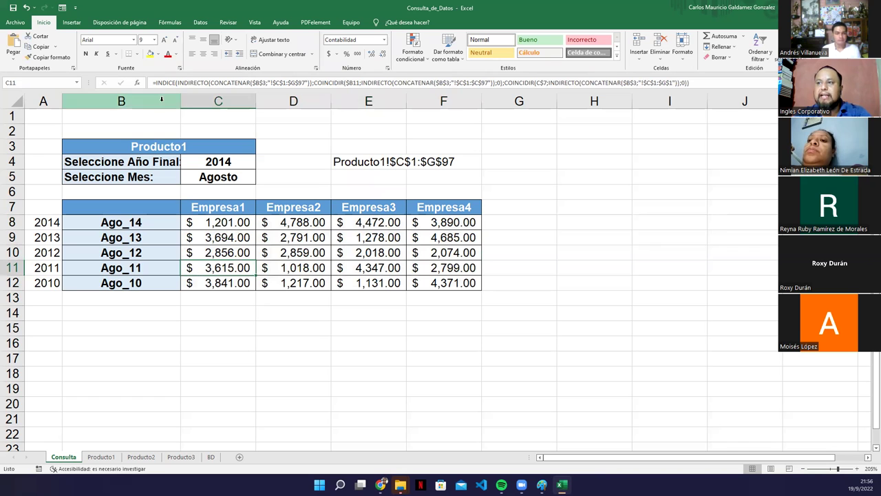
double_click(181, 102)
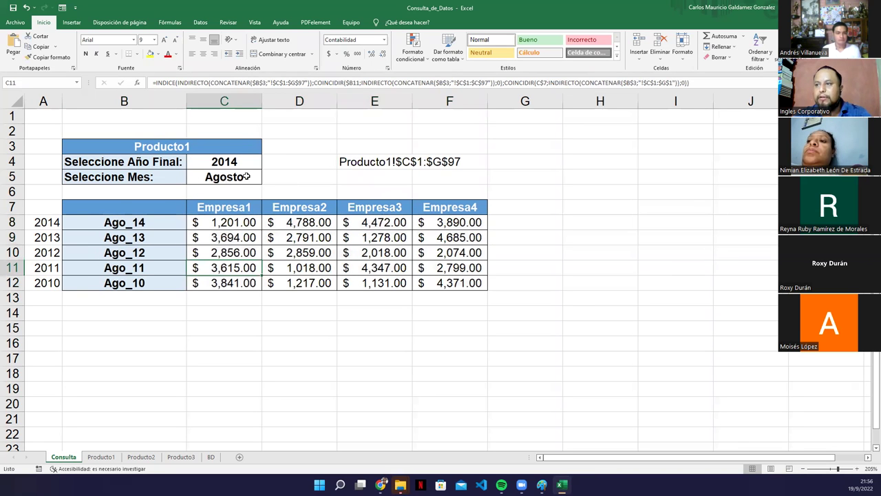
- Test the query with product Producto2, final year 2011 and month Diciembre
left_click(202, 145)
left_click(267, 151)
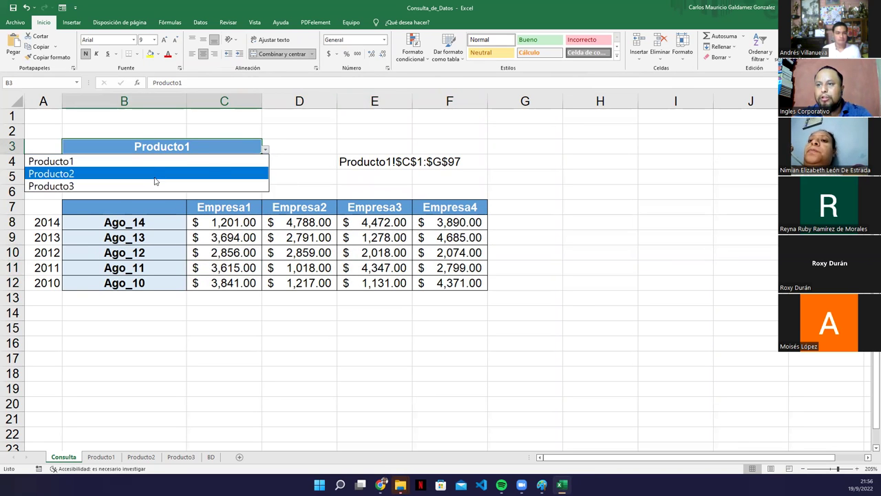
left_click(154, 174)
left_click(260, 163)
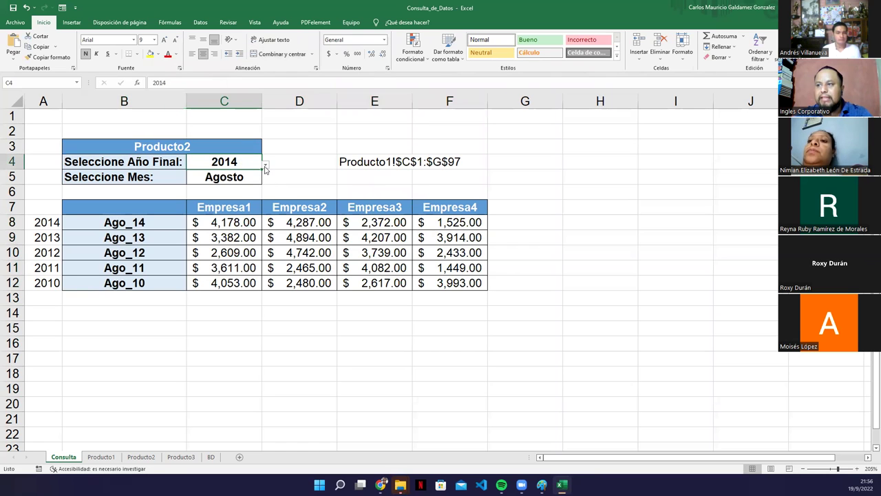
left_click(265, 169)
left_click(204, 224)
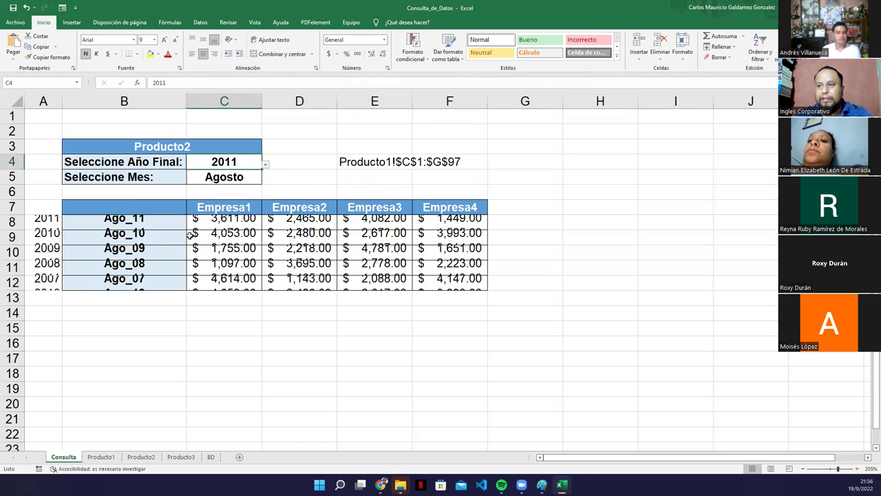
left_click(256, 178)
left_click(265, 180)
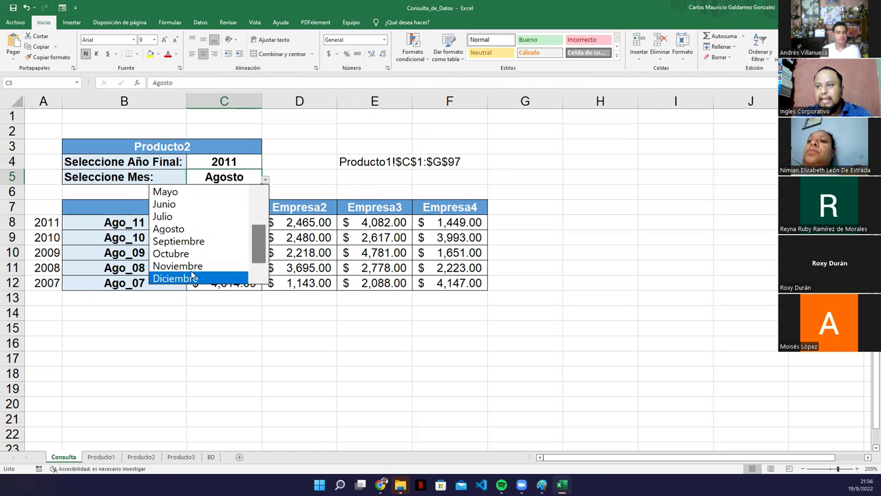
key("Escape")
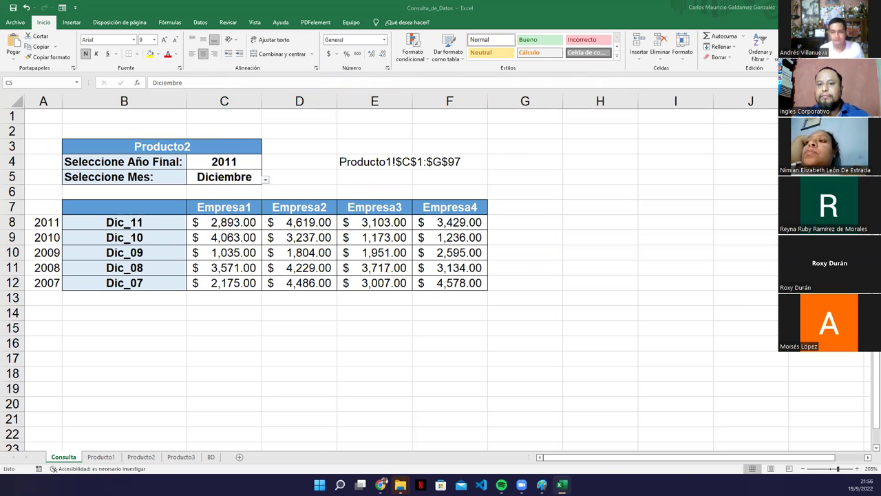
- Delete the helper range text from cell E4
left_click(353, 165)
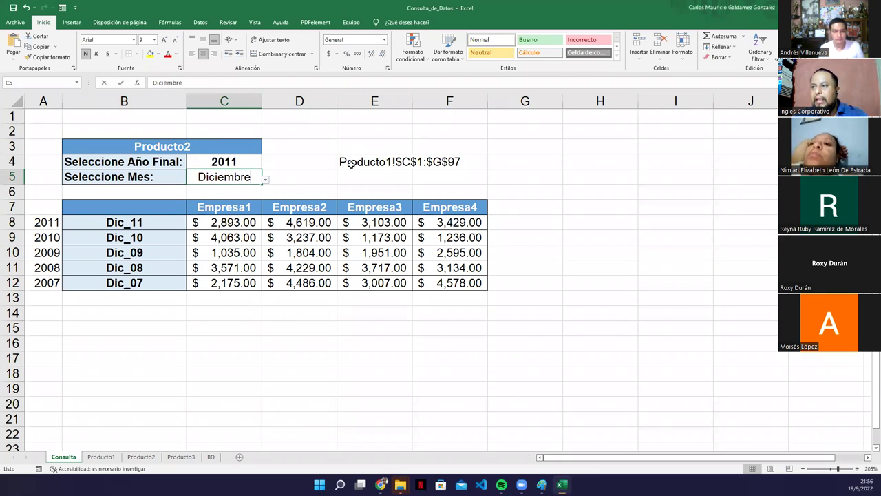
left_click(351, 164)
key("Delete")
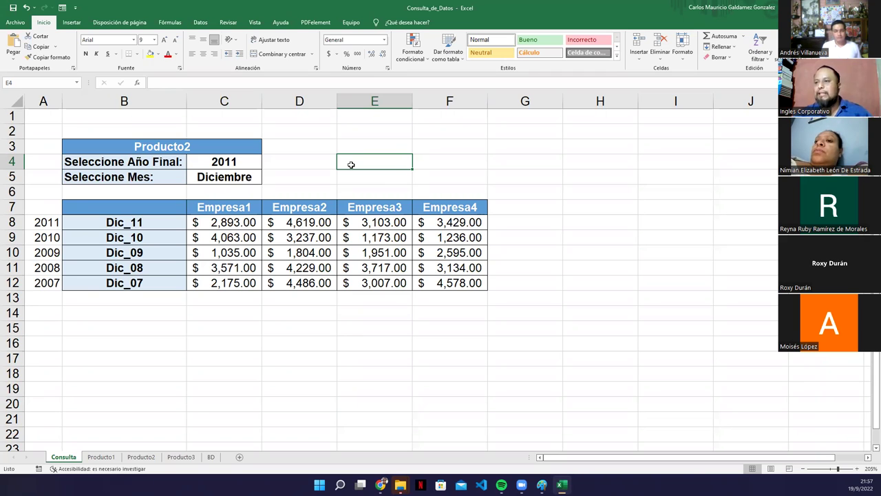
- Review the period label in B8, the company values in C8:F12 and the product options in B3
left_click(163, 219)
left_click_drag(199, 222, 468, 282)
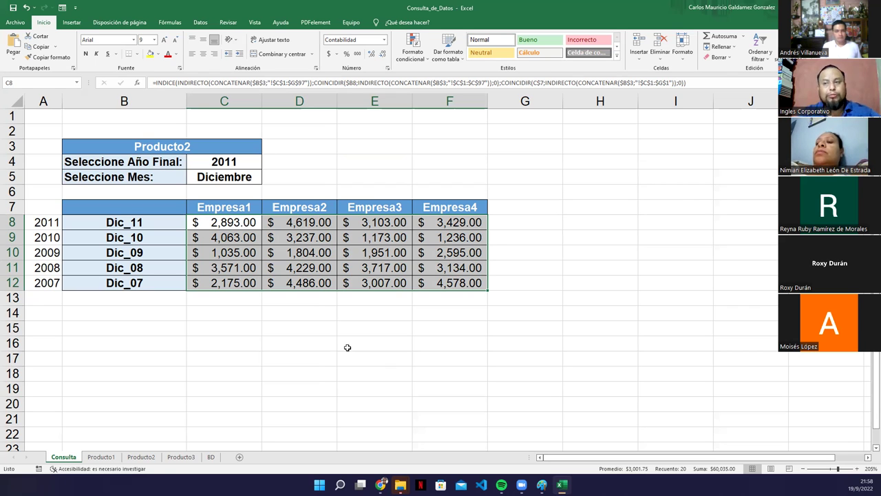
left_click(237, 148)
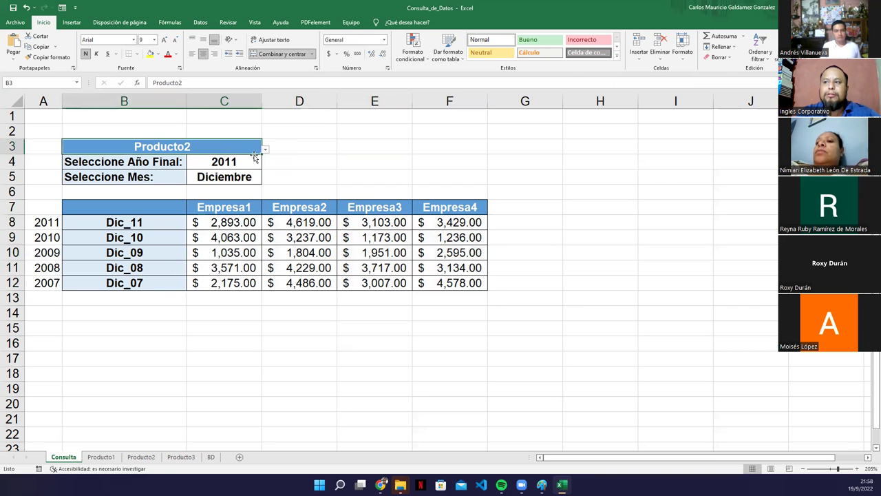
left_click(266, 150)
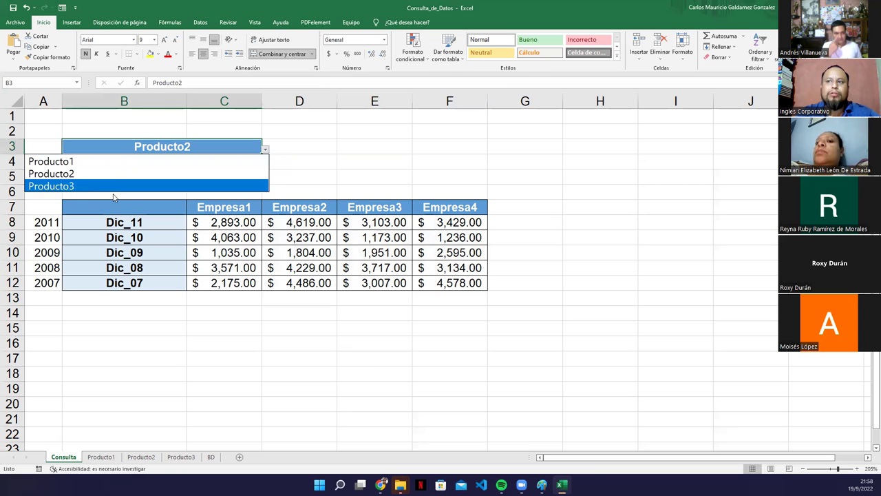
left_click(158, 148)
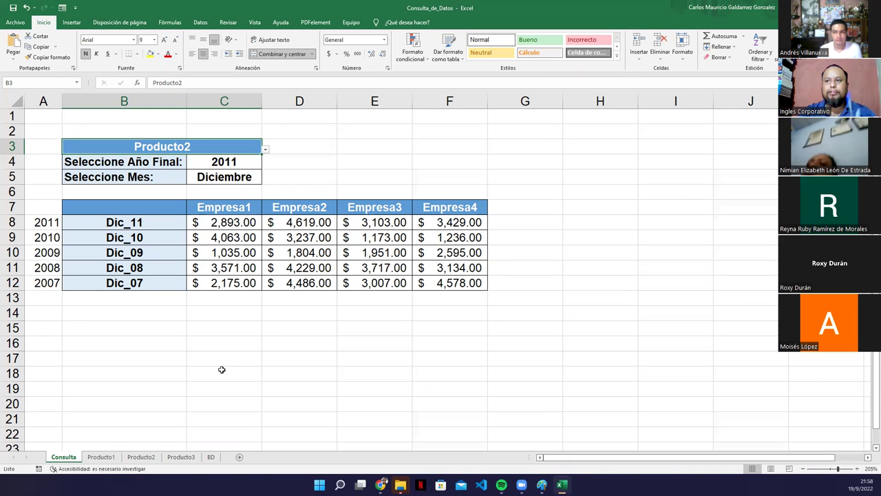
- Set the query's product to Producto1 and its final year to 2014
left_click(265, 149)
left_click(210, 160)
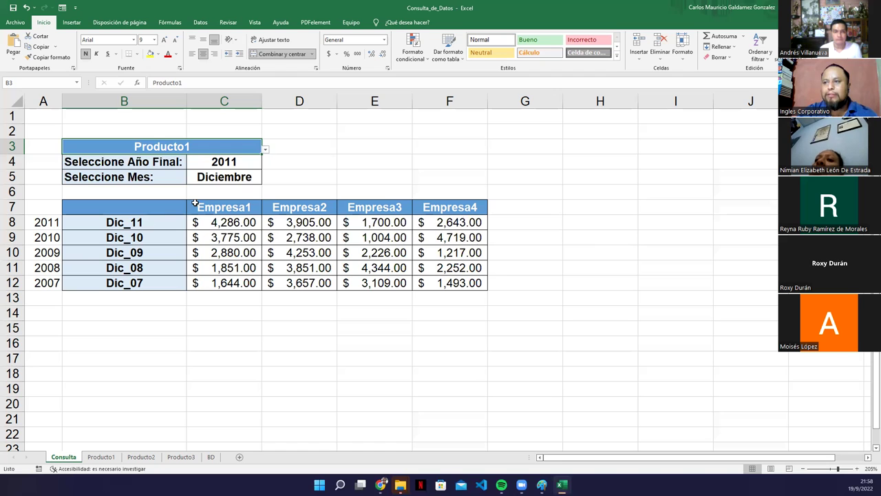
left_click(239, 161)
left_click(273, 166)
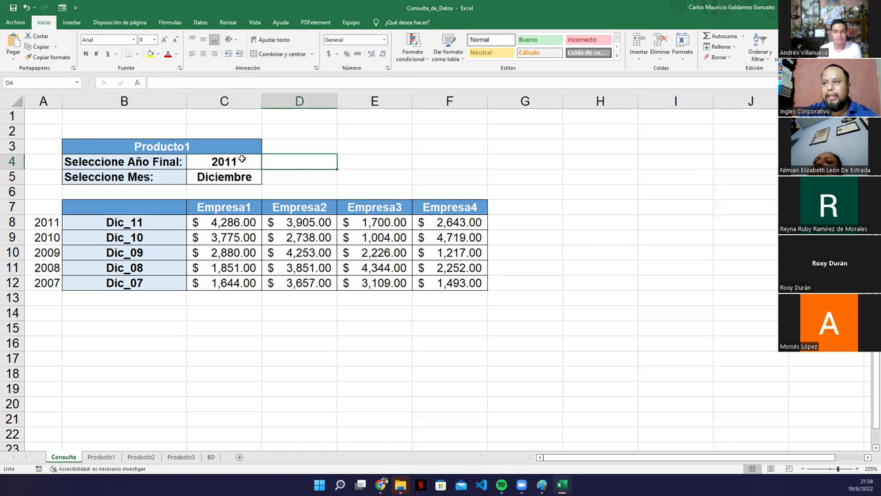
left_click(242, 159)
left_click(265, 165)
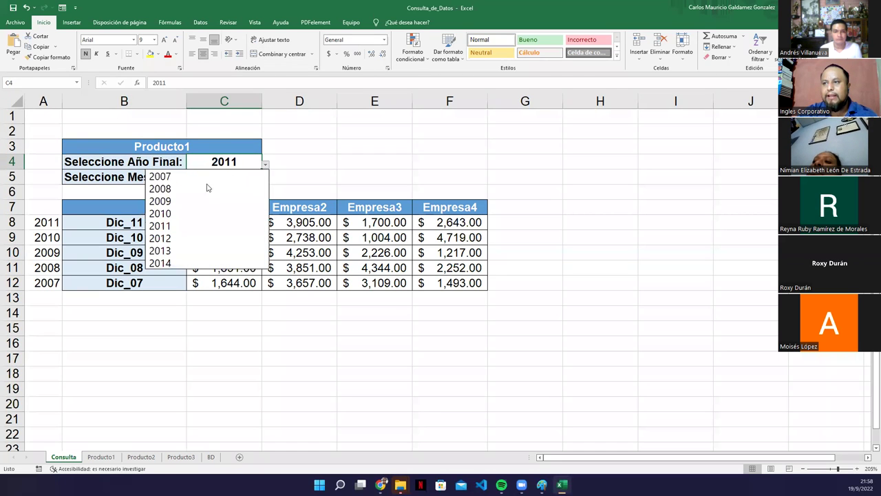
left_click(203, 262)
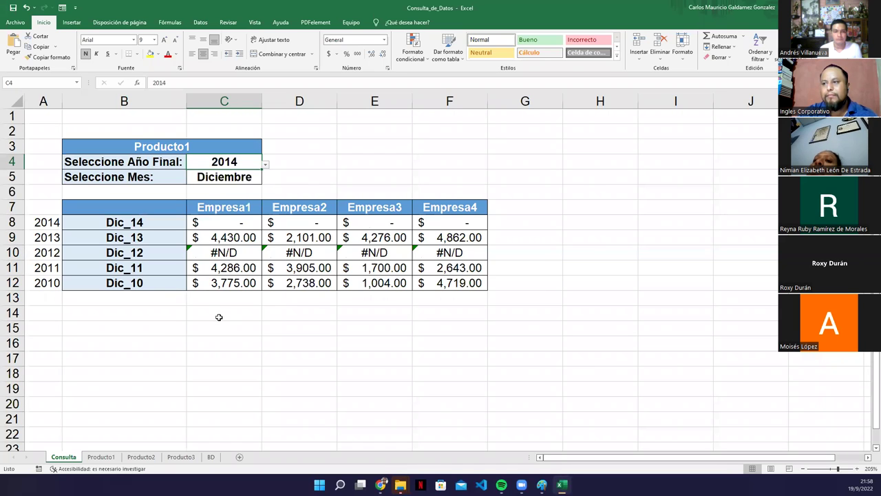
- Set the query's month to Enero and select the company values in C8:F12 for review
left_click(243, 177)
left_click(264, 181)
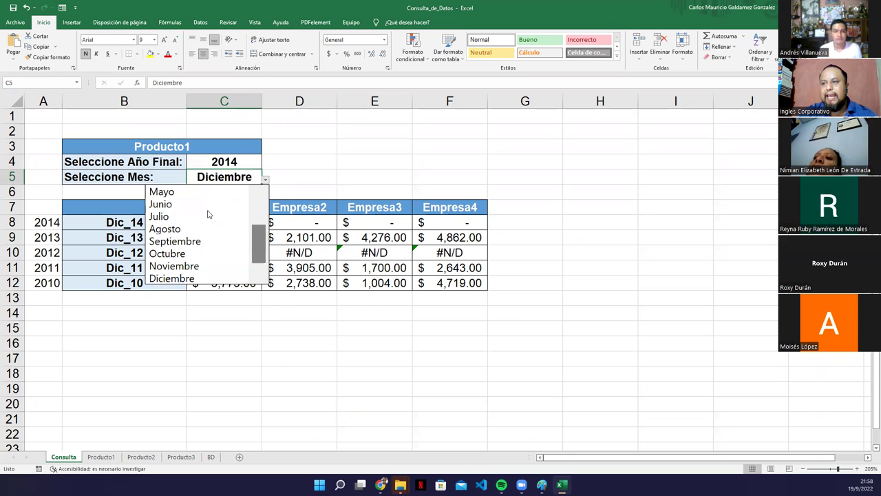
scroll(254, 206, "up", 1)
scroll(254, 207, "up", 3)
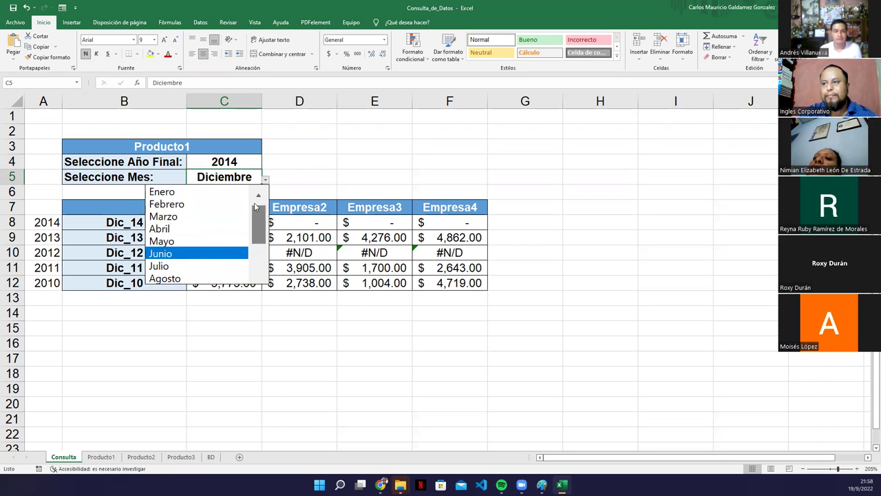
left_click(216, 191)
left_click_drag(226, 220, 438, 285)
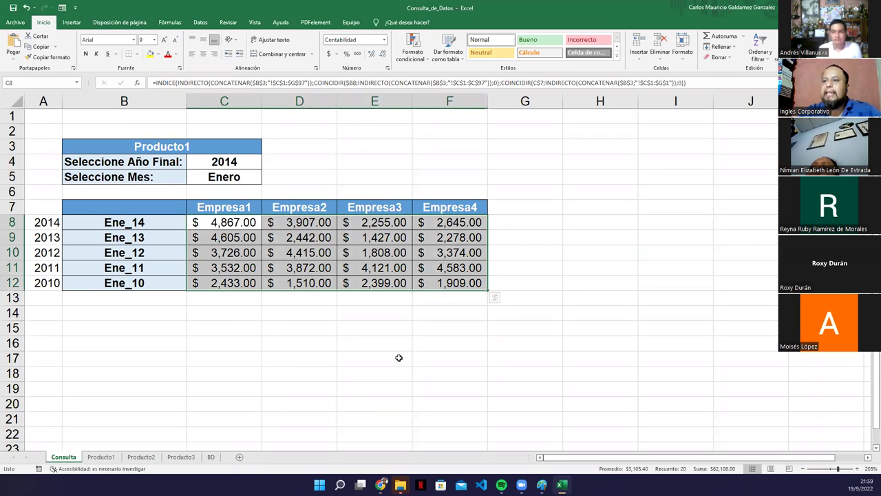
- Set the query's product to Producto2 and review the formulas in C11 and D8
left_click(124, 159)
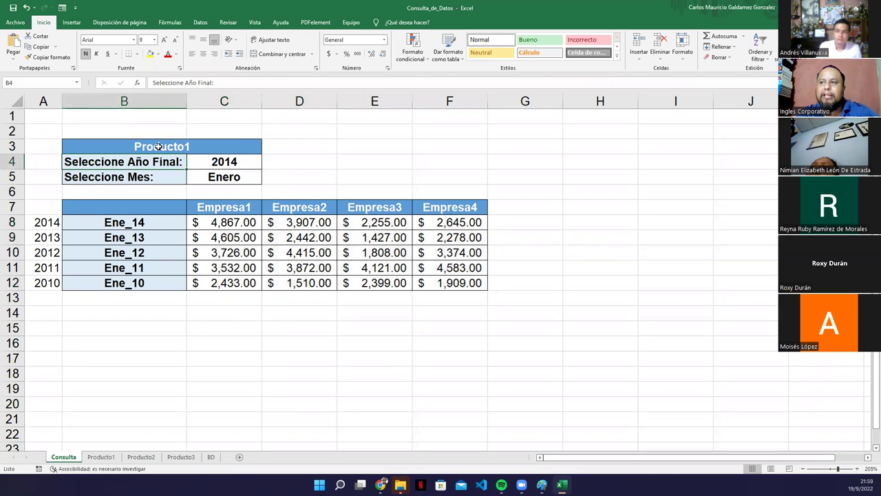
left_click(159, 148)
left_click(264, 149)
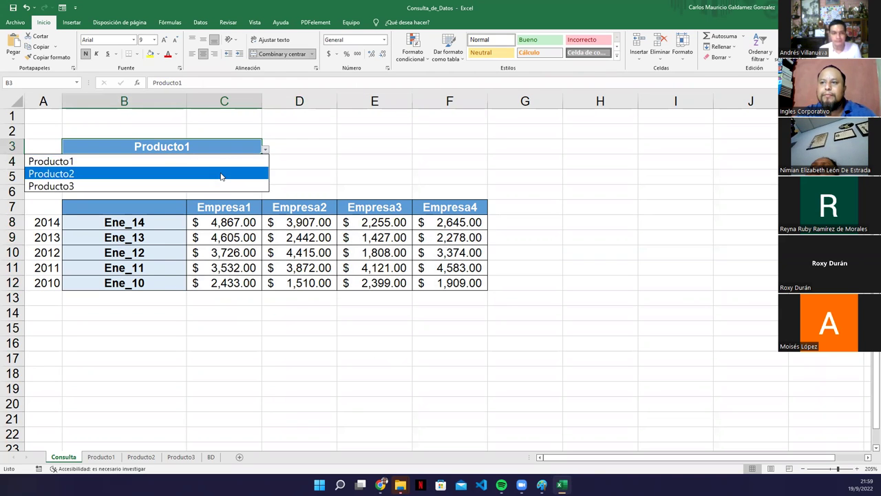
left_click(227, 174)
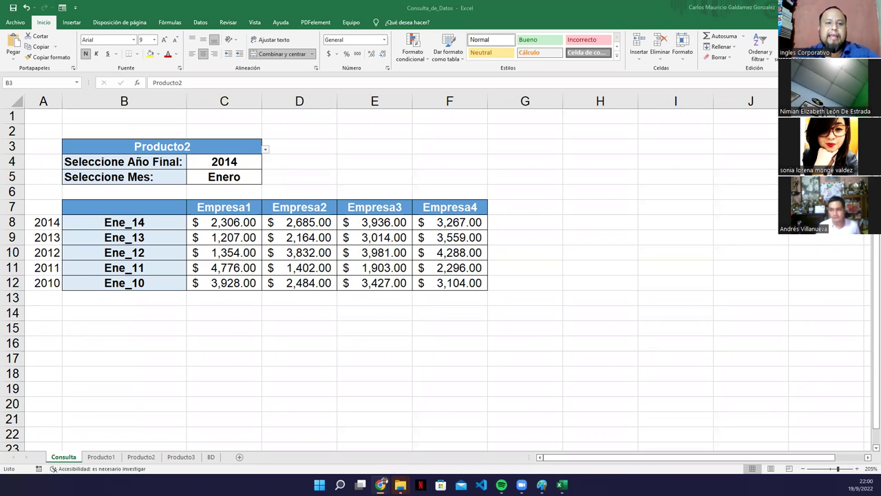
left_click(229, 270)
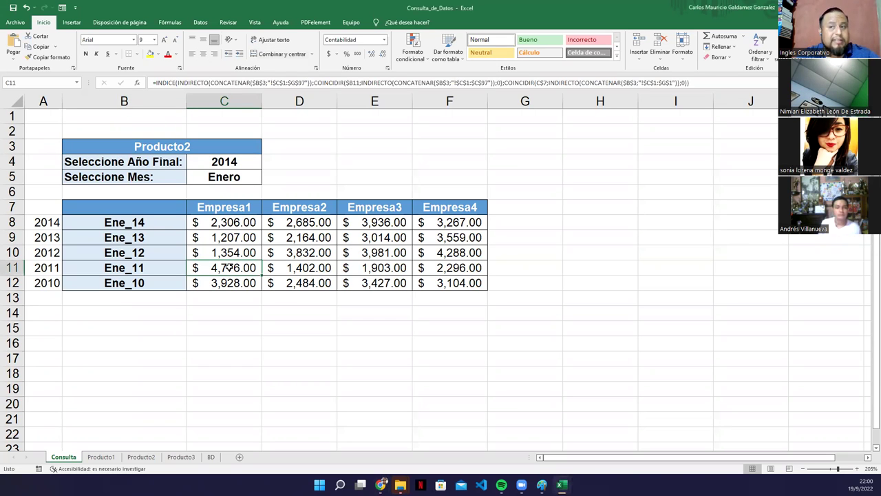
left_click(296, 221)
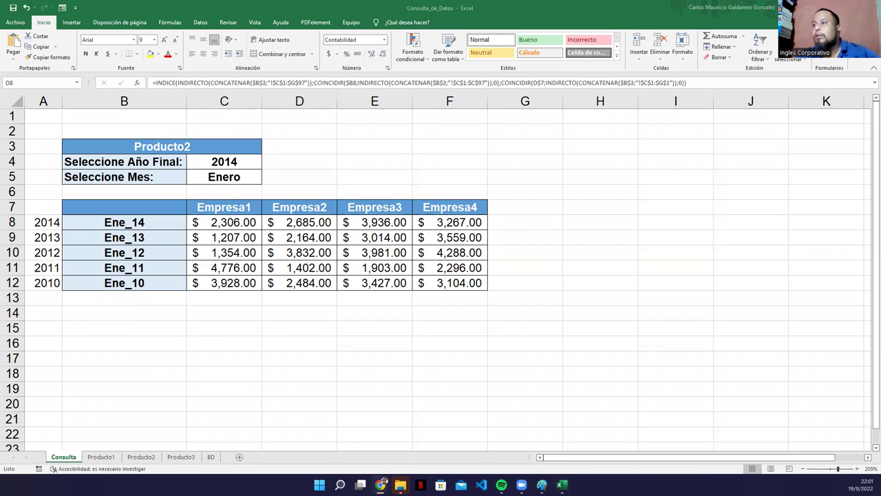
- Switch to the browser and copy the address of the Ninja Excel article on INDICE and COINCIDIR
key("alt+Tab")
left_click(359, 22)
key("ctrl+c")
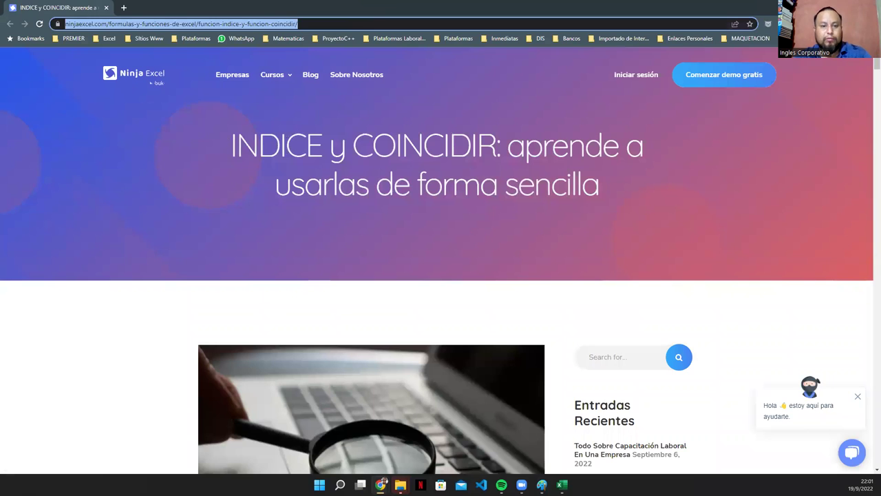
key("alt+Tab")
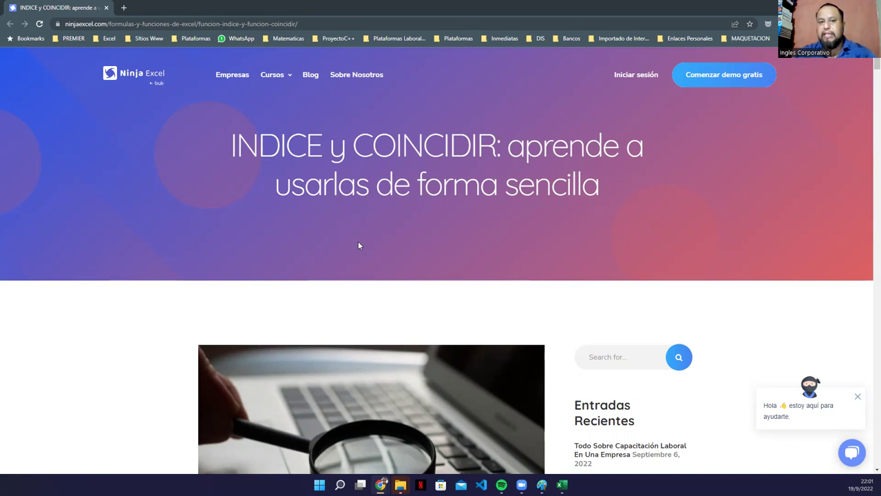
- Read the article's Función INDICE and Función COINCIDIR sections with their worked examples
scroll(267, 265, "down", 3)
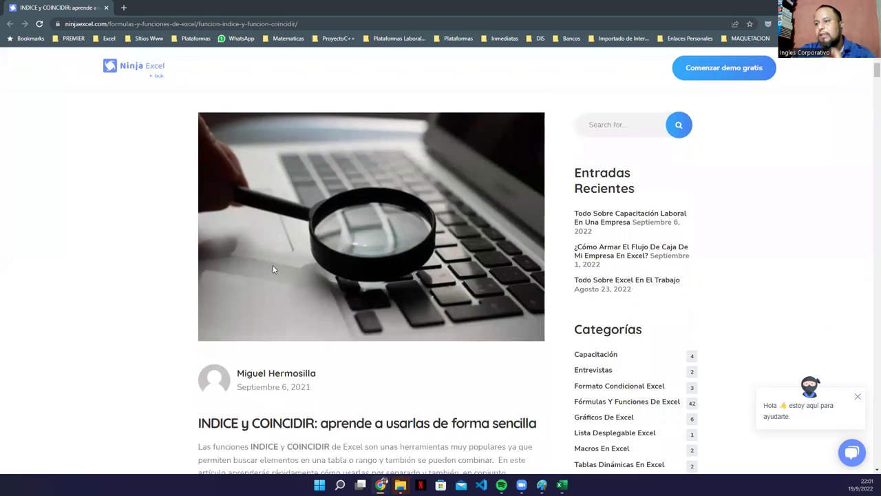
scroll(273, 269, "down", 3)
scroll(272, 271, "down", 2)
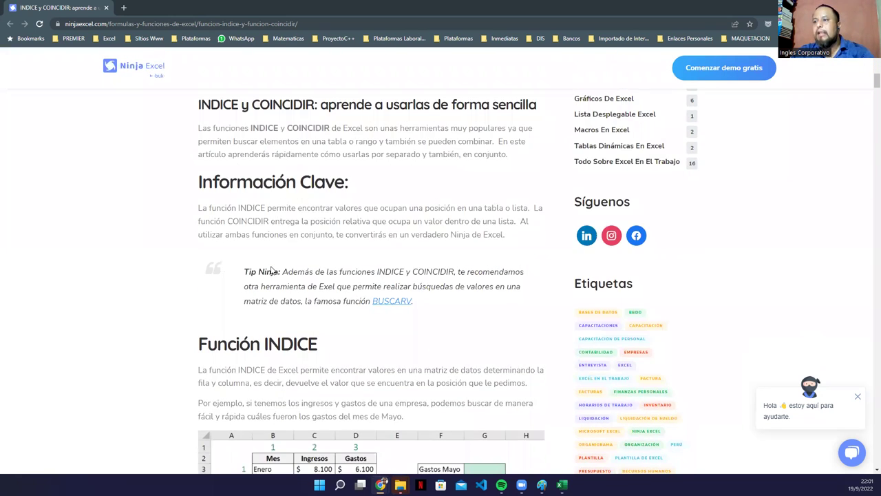
scroll(271, 270, "down", 3)
left_click_drag(200, 115, 338, 127)
scroll(400, 247, "down", 4)
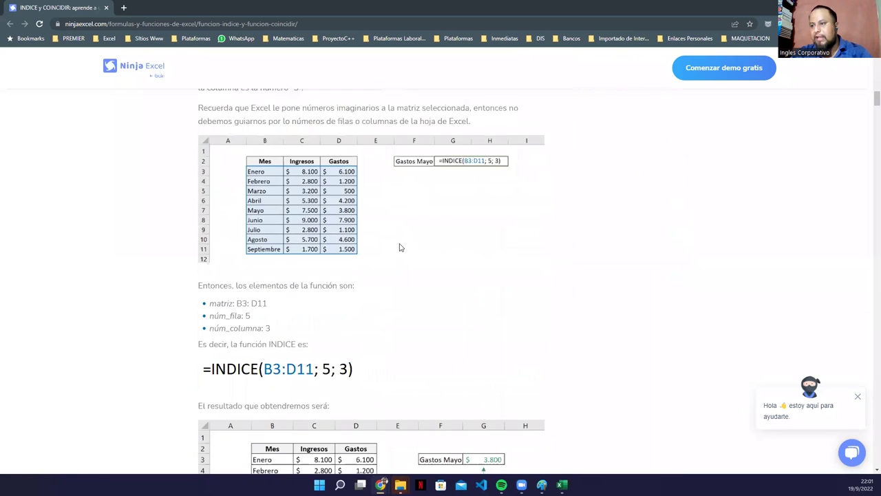
scroll(400, 247, "down", 3)
scroll(280, 213, "down", 3)
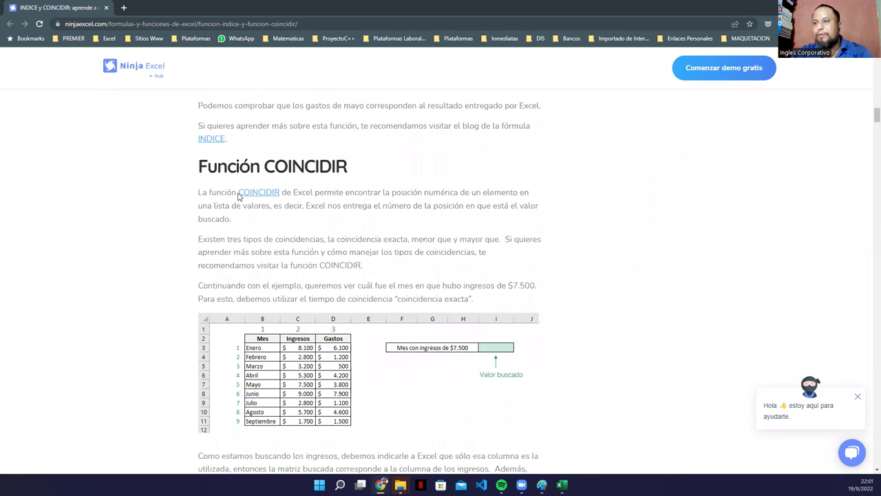
left_click_drag(199, 169, 498, 311)
scroll(494, 304, "down", 1)
- Examine the section on combining INDICE and COINCIDIR, including the example where COINCIDIR determines the row
scroll(493, 305, "down", 12)
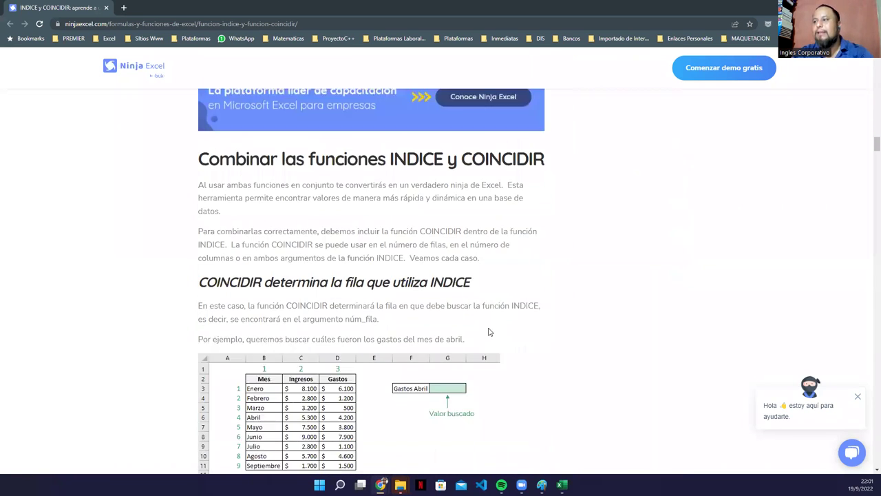
left_click_drag(200, 141, 535, 177)
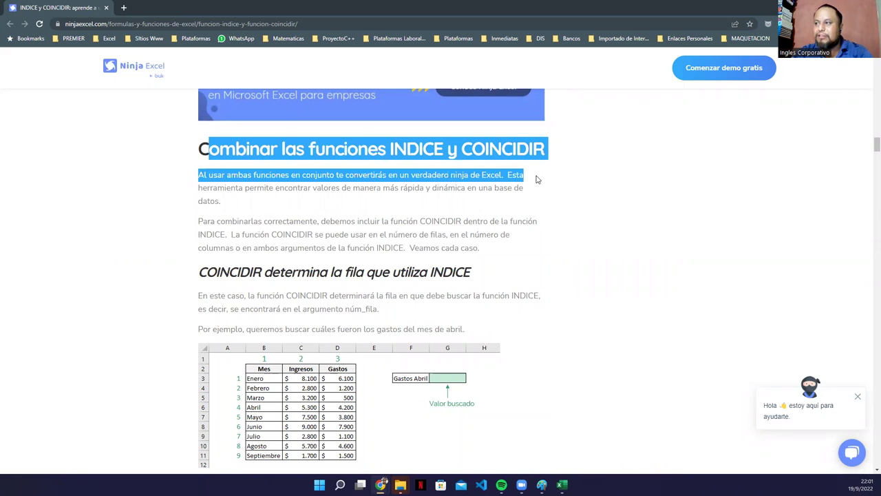
double_click(425, 150)
double_click(504, 149)
scroll(398, 214, "down", 4)
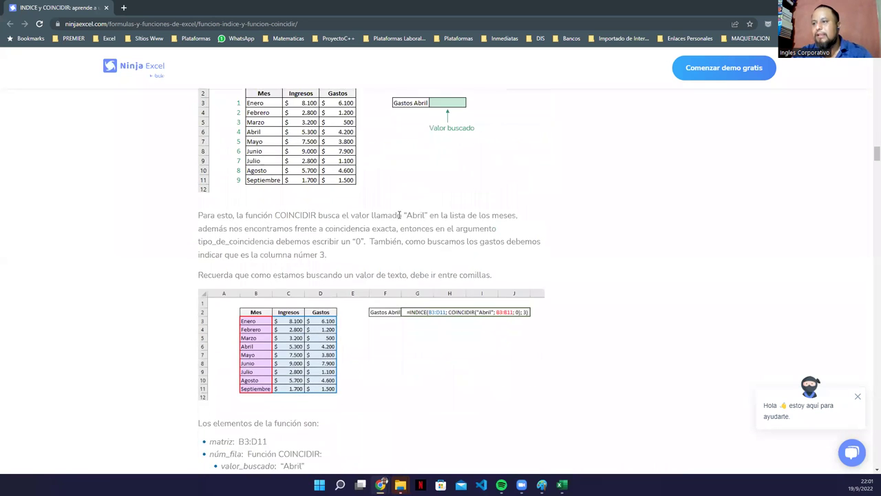
scroll(398, 215, "down", 3)
scroll(391, 267, "down", 2)
scroll(392, 269, "down", 2)
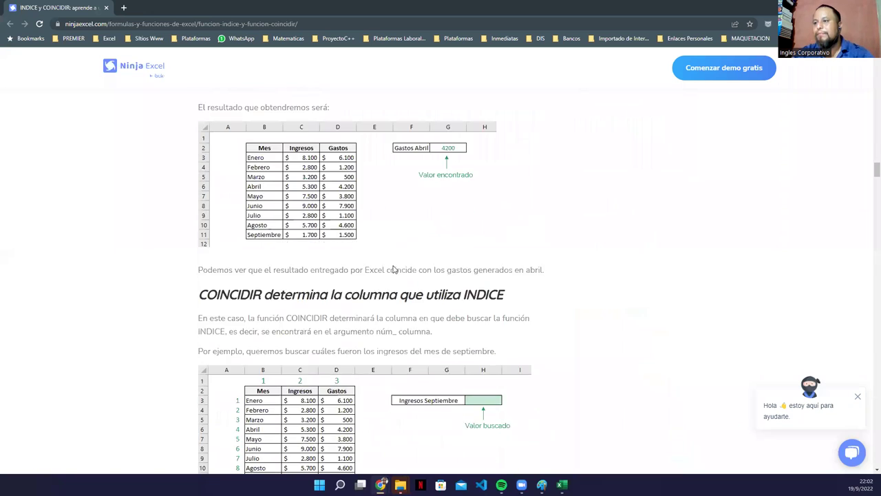
- Examine the examples where COINCIDIR determines the column and where it determines both row and column
scroll(394, 269, "down", 2)
left_click_drag(205, 164, 511, 165)
left_click(416, 172)
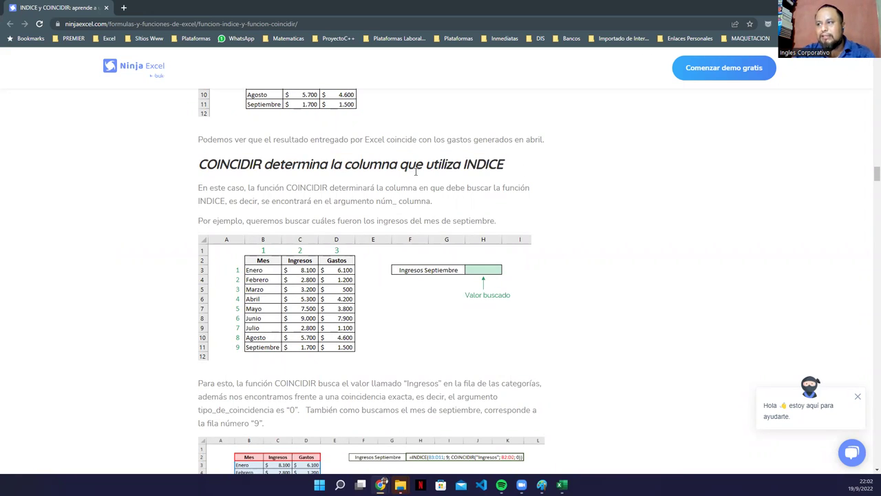
scroll(412, 186, "down", 1)
left_click_drag(205, 118, 529, 142)
scroll(441, 197, "down", 5)
scroll(439, 198, "down", 5)
left_click_drag(198, 203, 539, 208)
- Review the article's Errores comunes section and the COINCIDIR basics with syntax and arguments
scroll(427, 241, "down", 9)
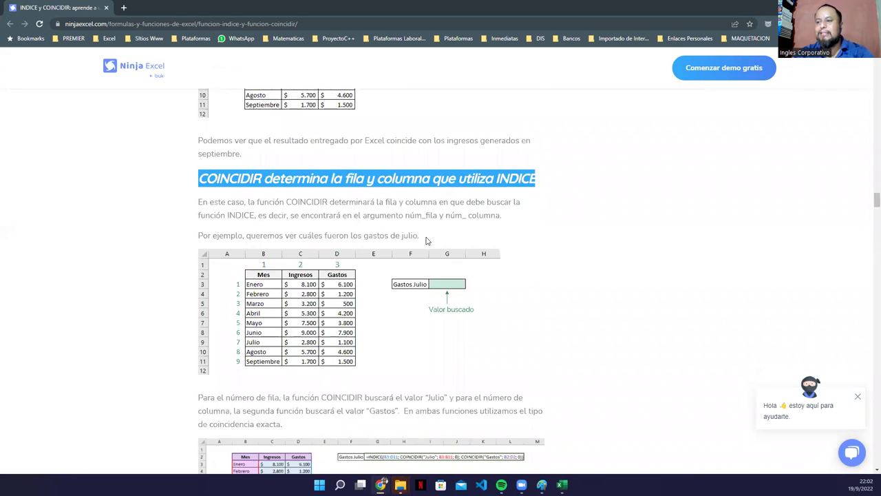
scroll(404, 239, "down", 3)
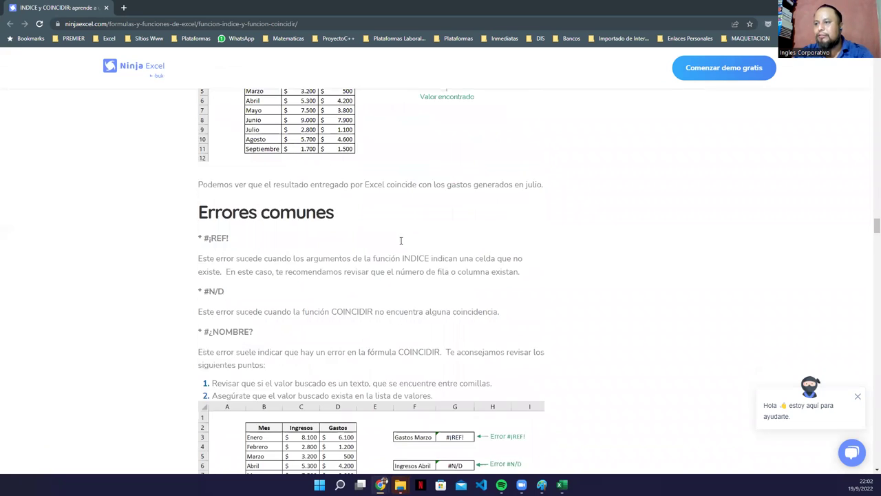
left_click_drag(200, 172, 353, 191)
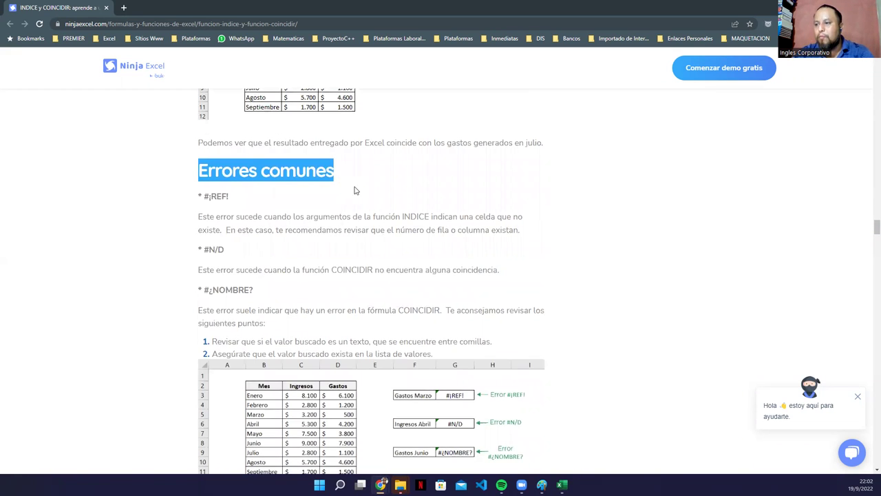
scroll(370, 194, "down", 9)
scroll(387, 214, "down", 1)
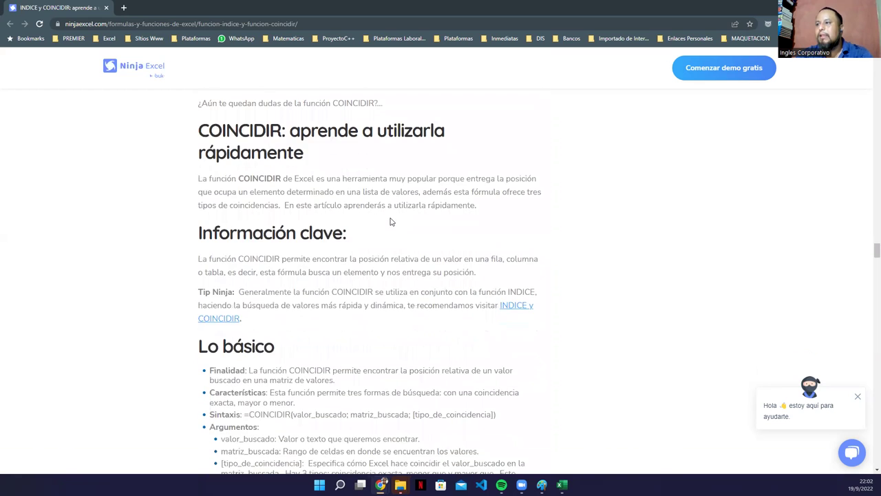
scroll(391, 219, "down", 2)
scroll(391, 221, "down", 5)
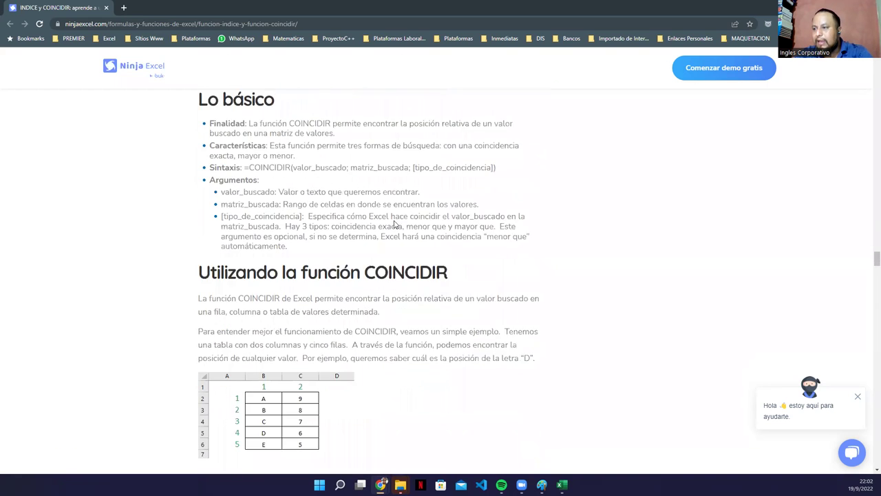